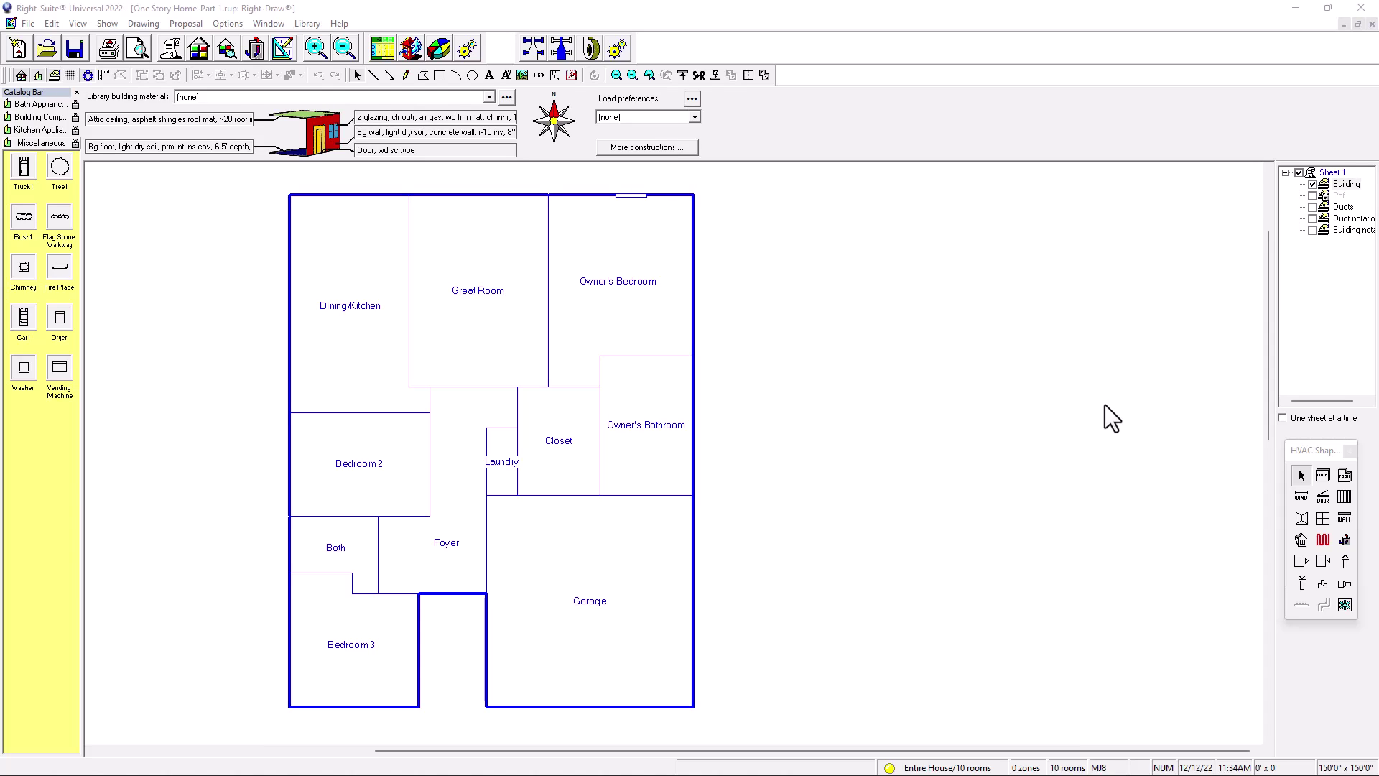
- Bring up the Project Information form, leaving the second party's role as Contractor
click(878, 423)
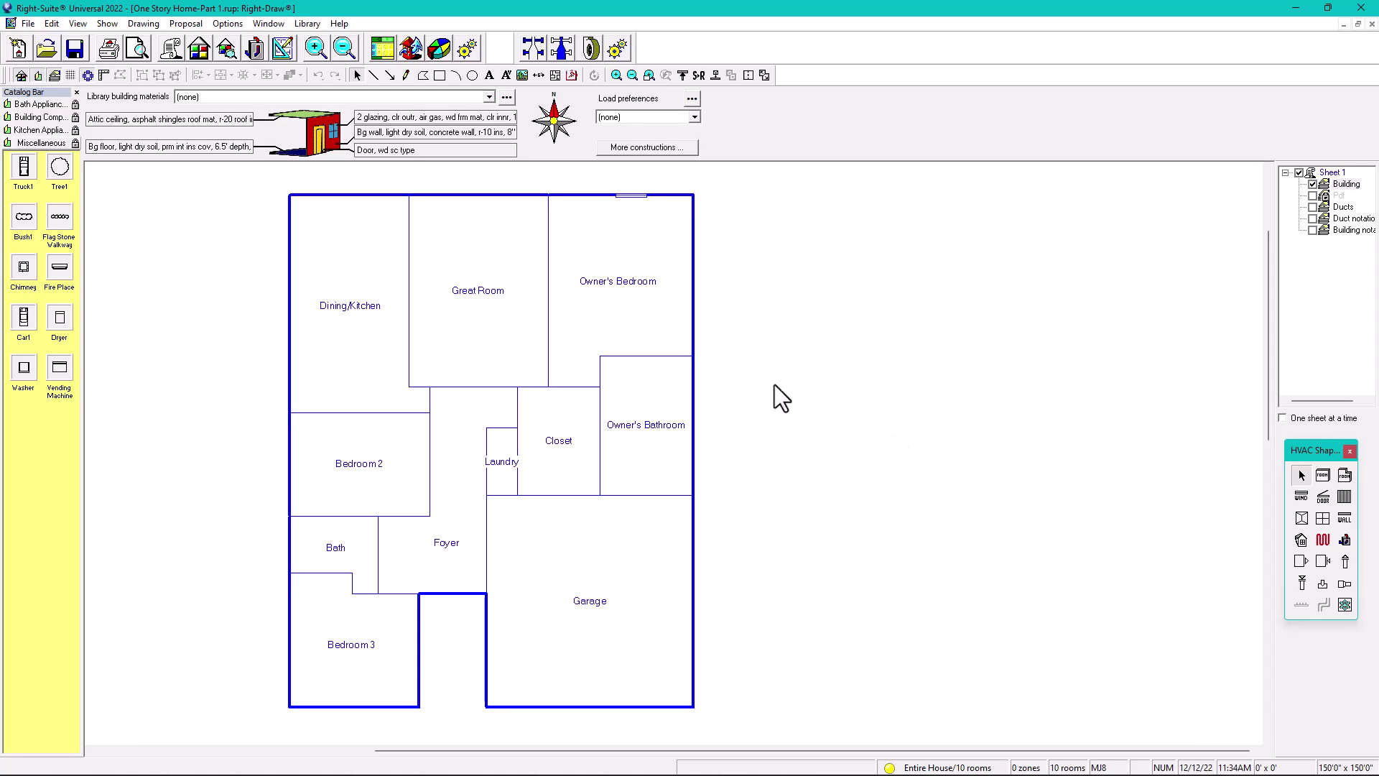
click(173, 46)
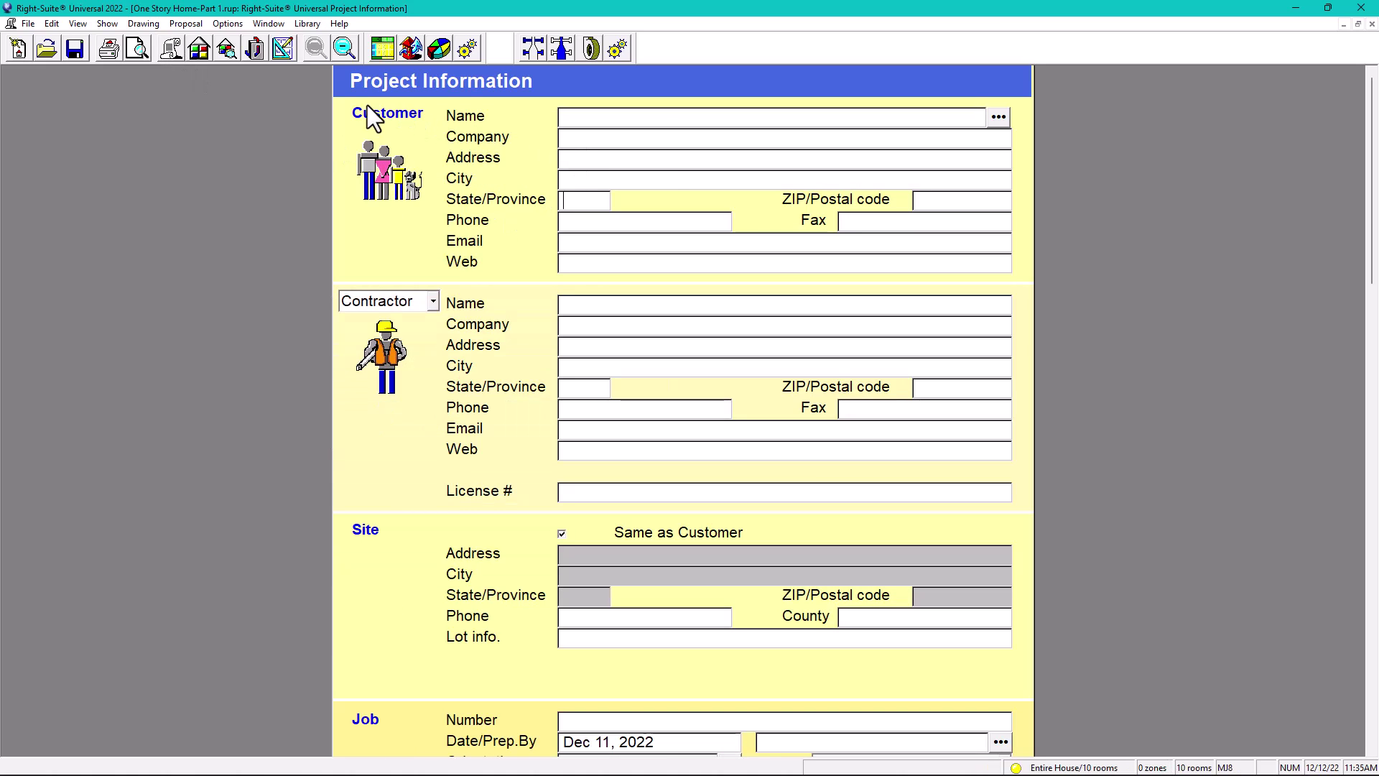
click(434, 303)
click(415, 327)
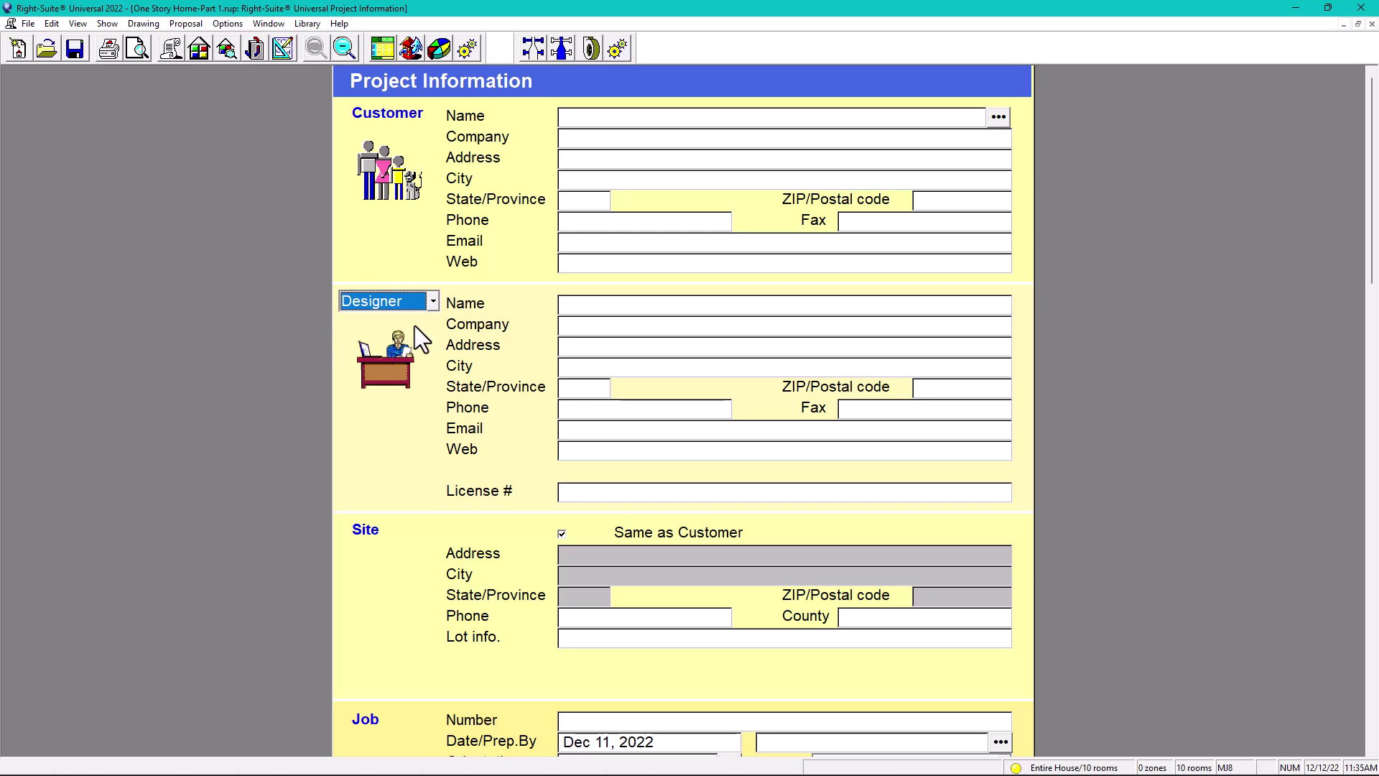
click(429, 305)
click(402, 335)
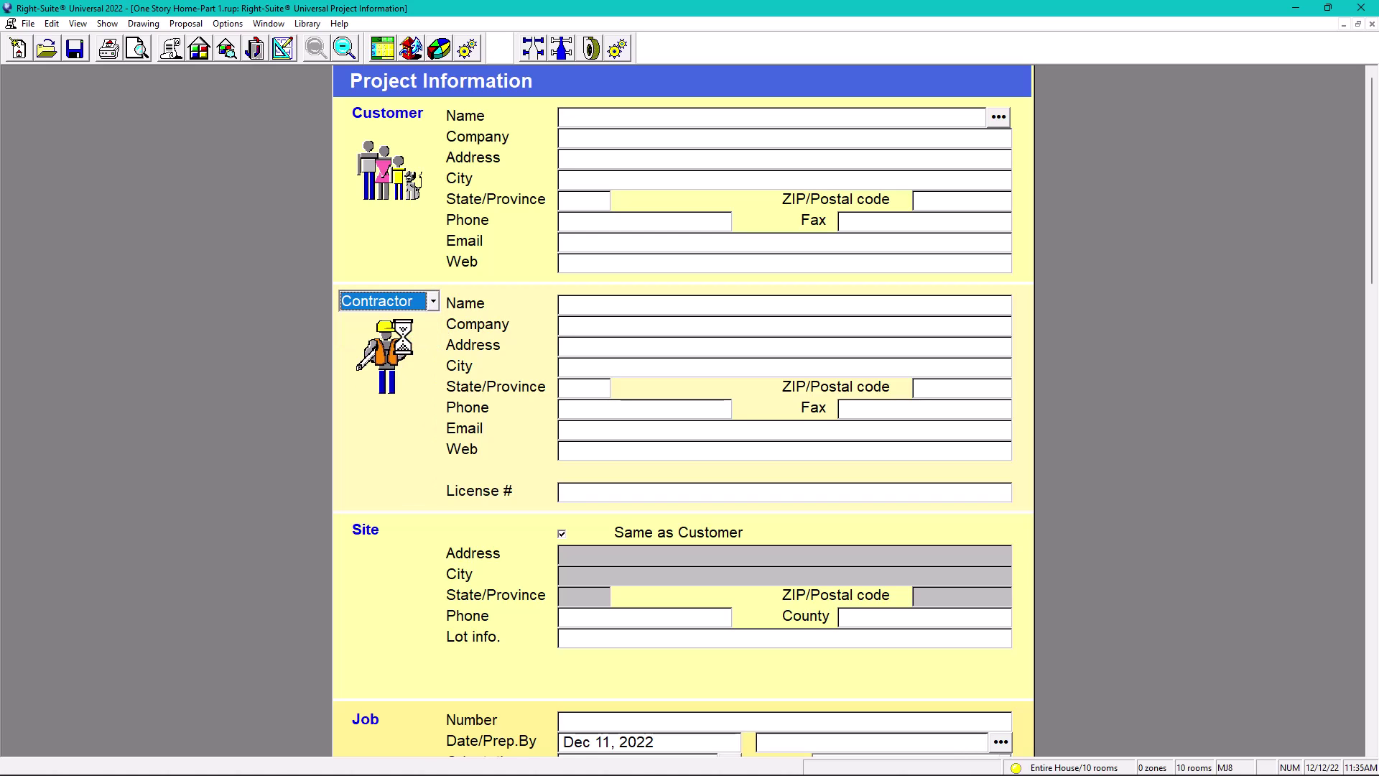
- Review the form, keeping the front door facing North, and move on to Jurisdiction
scroll(411, 466, down, 3)
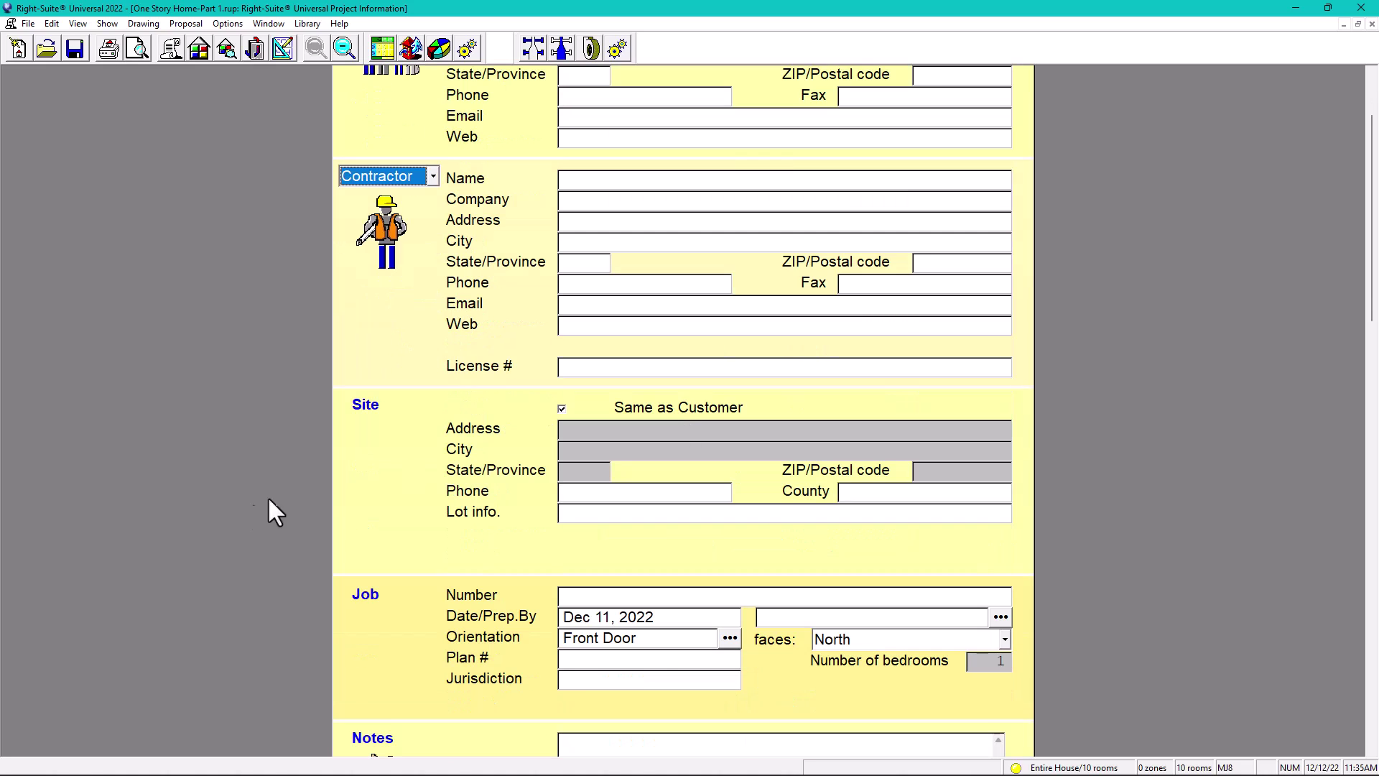
scroll(520, 496, down, 3)
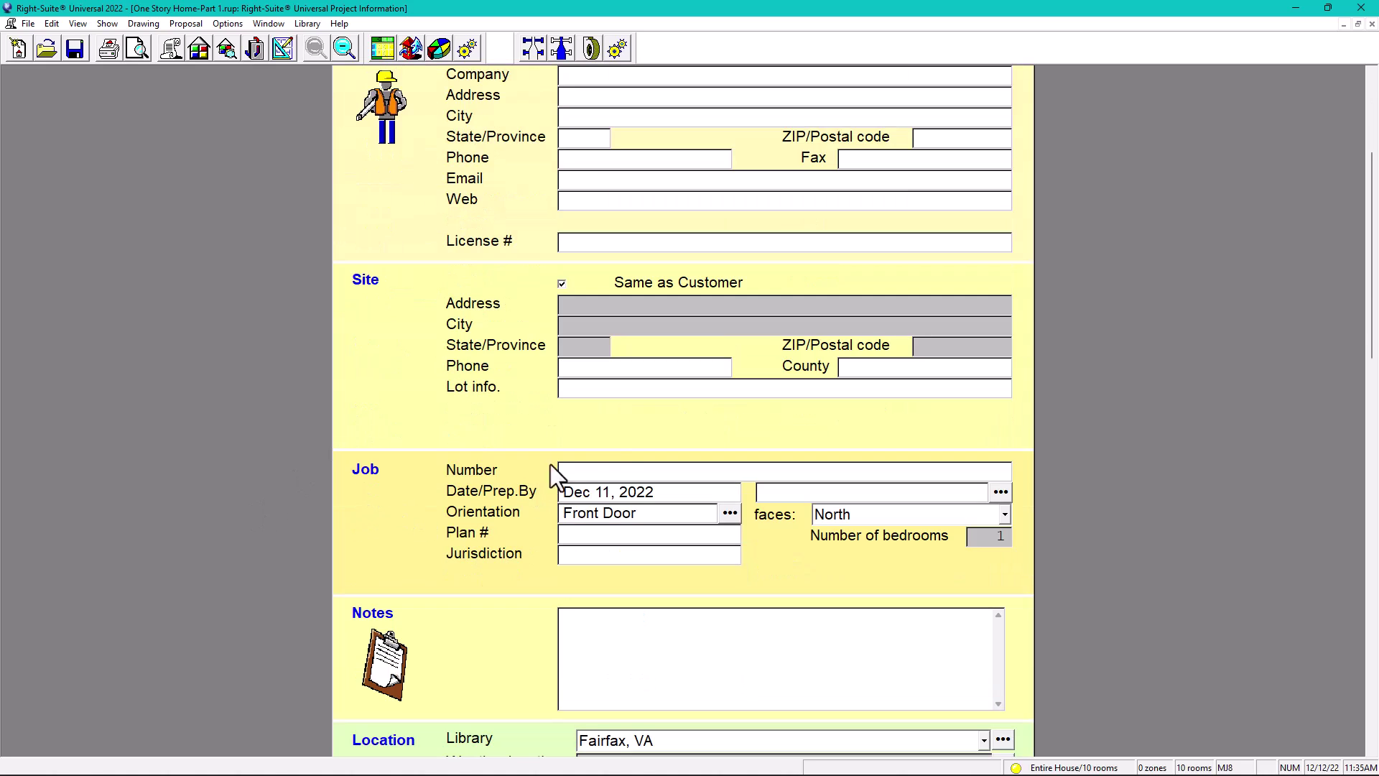
click(863, 515)
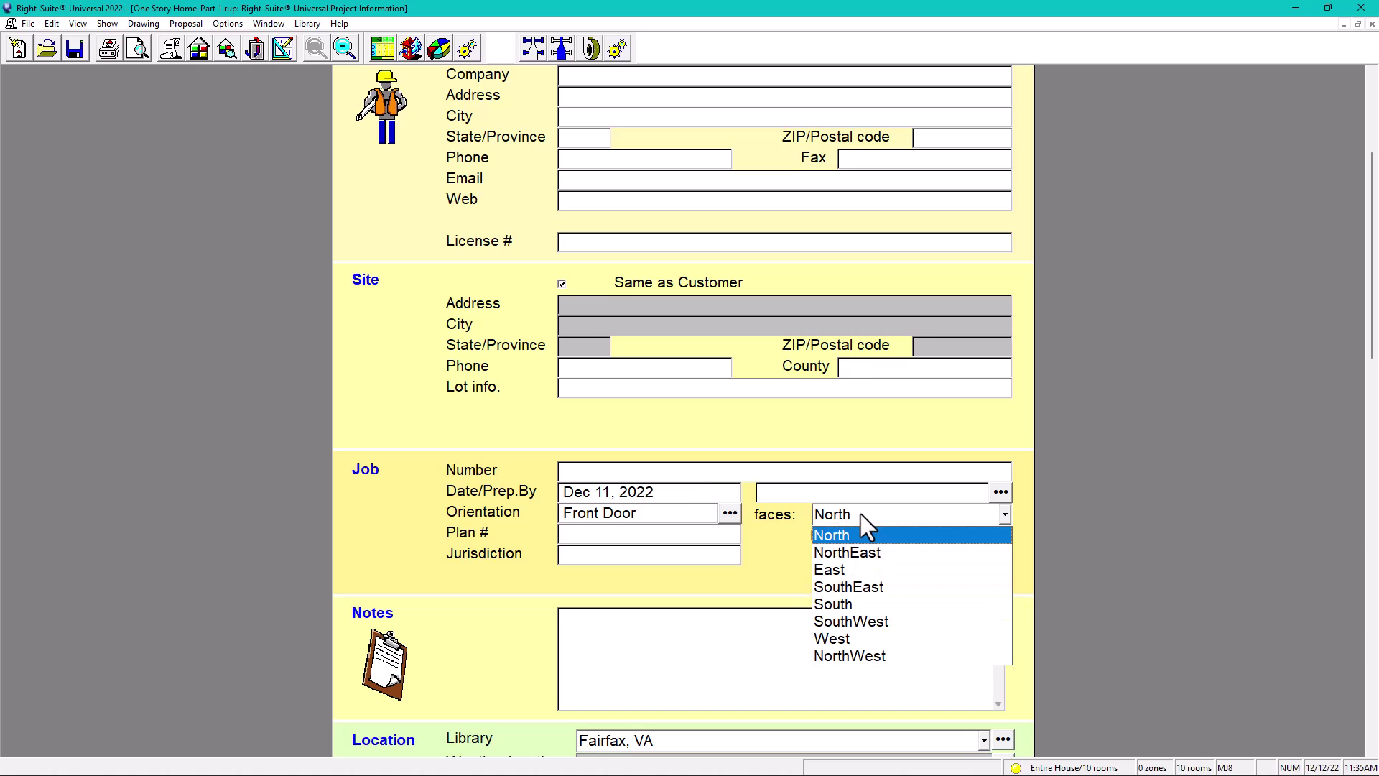
click(861, 515)
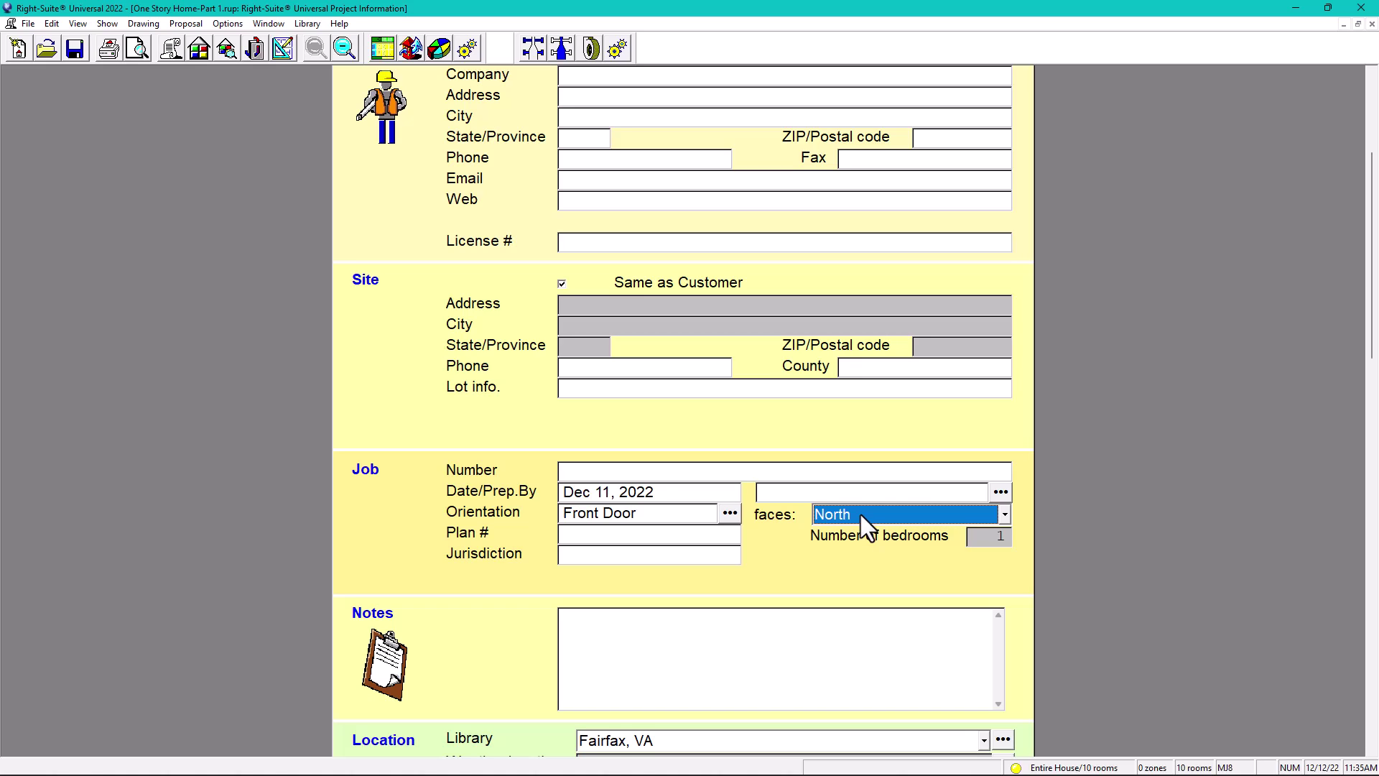
key(Tab)
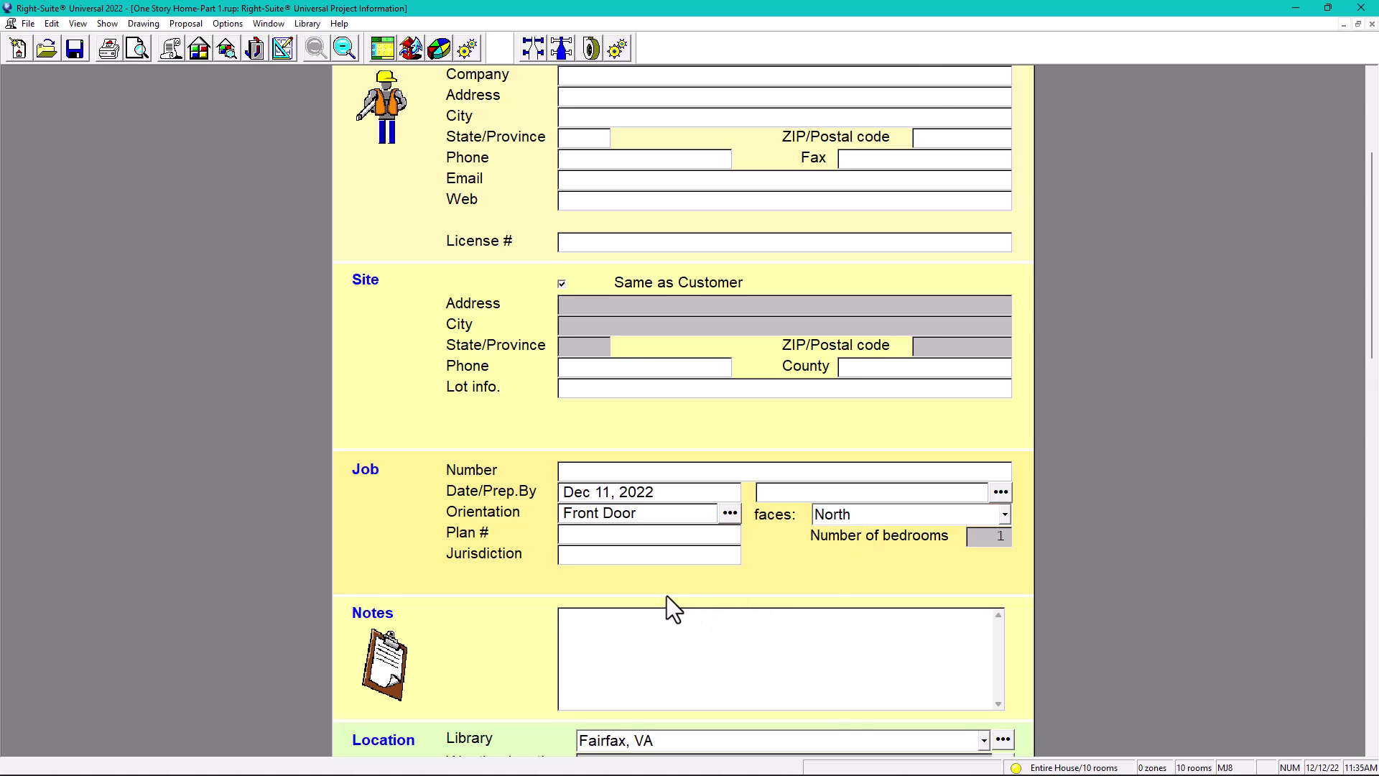
scroll(669, 596, down, 1)
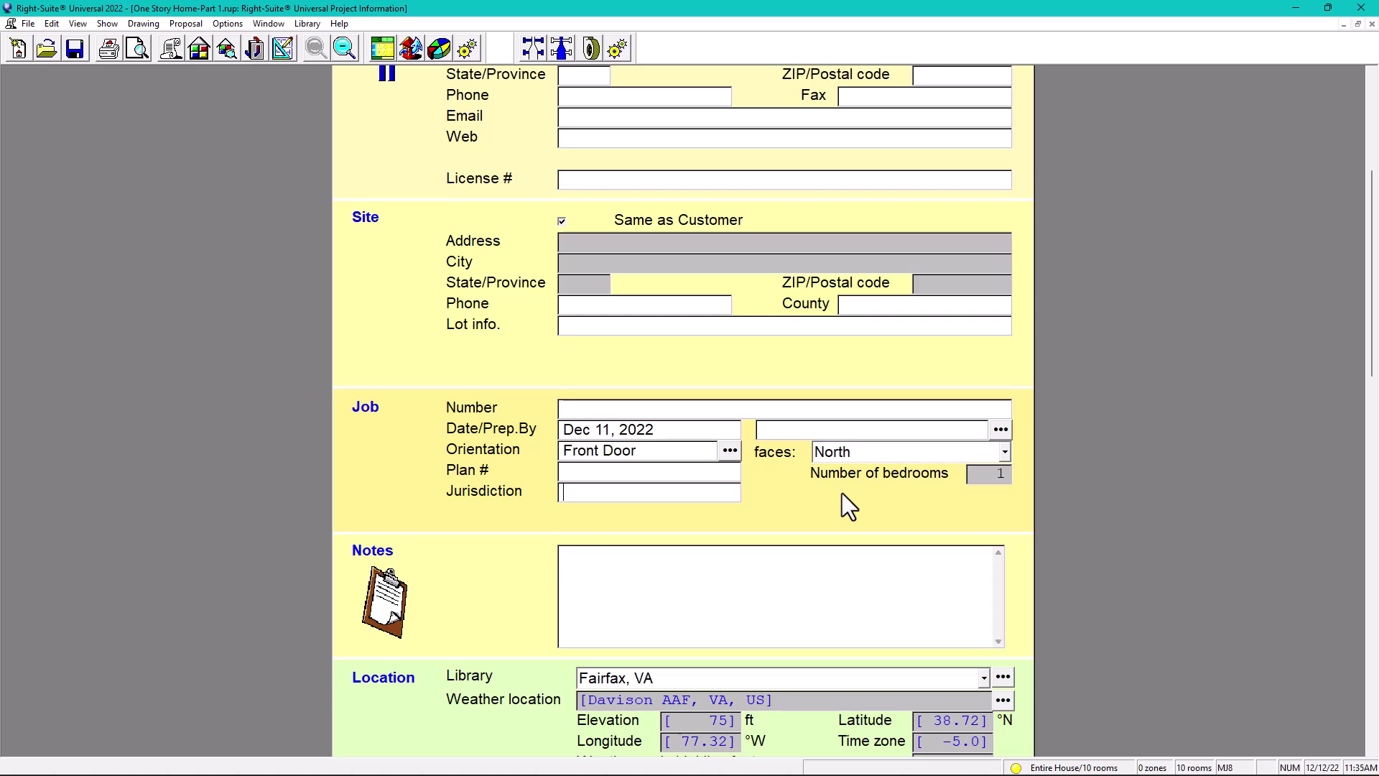
scroll(842, 492, up, 5)
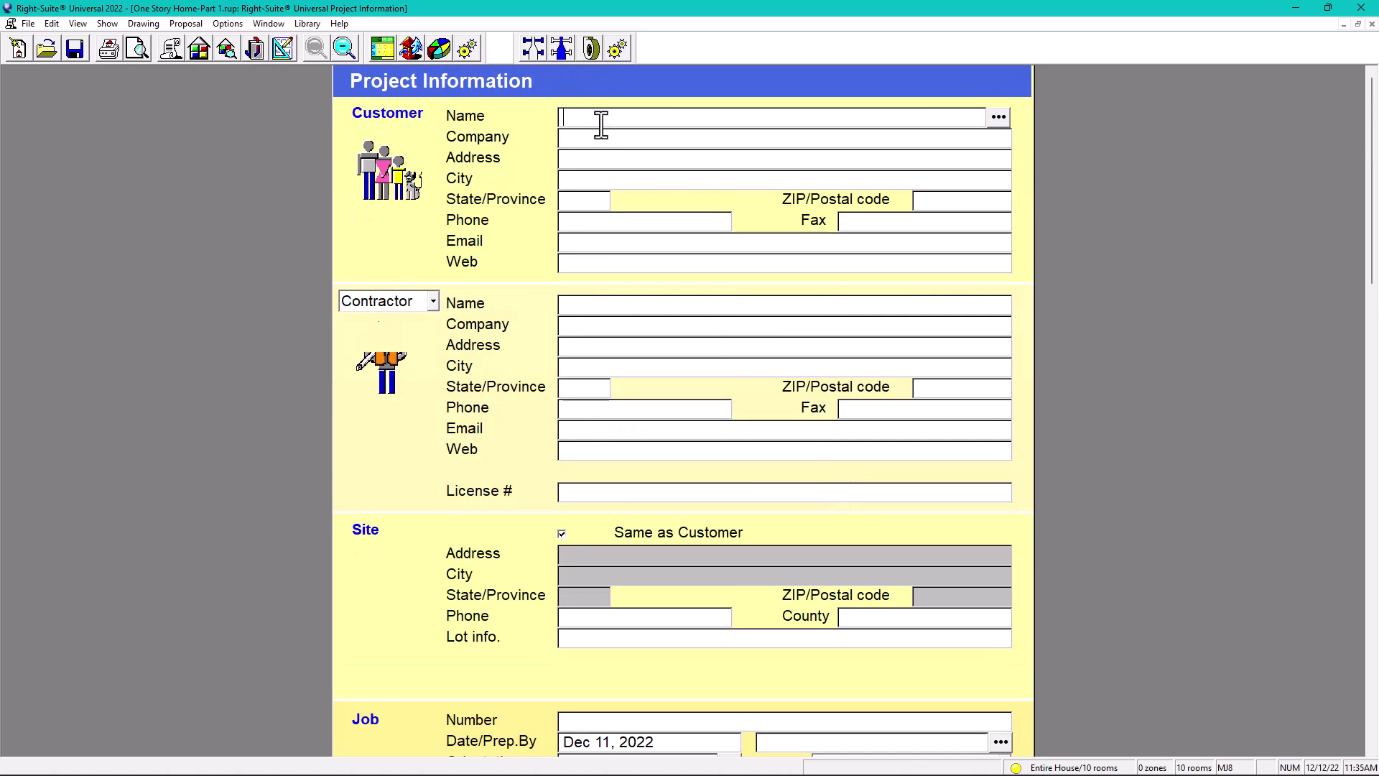
- Enter the customer's full name, city, state and ZIP code
text(John Smith)
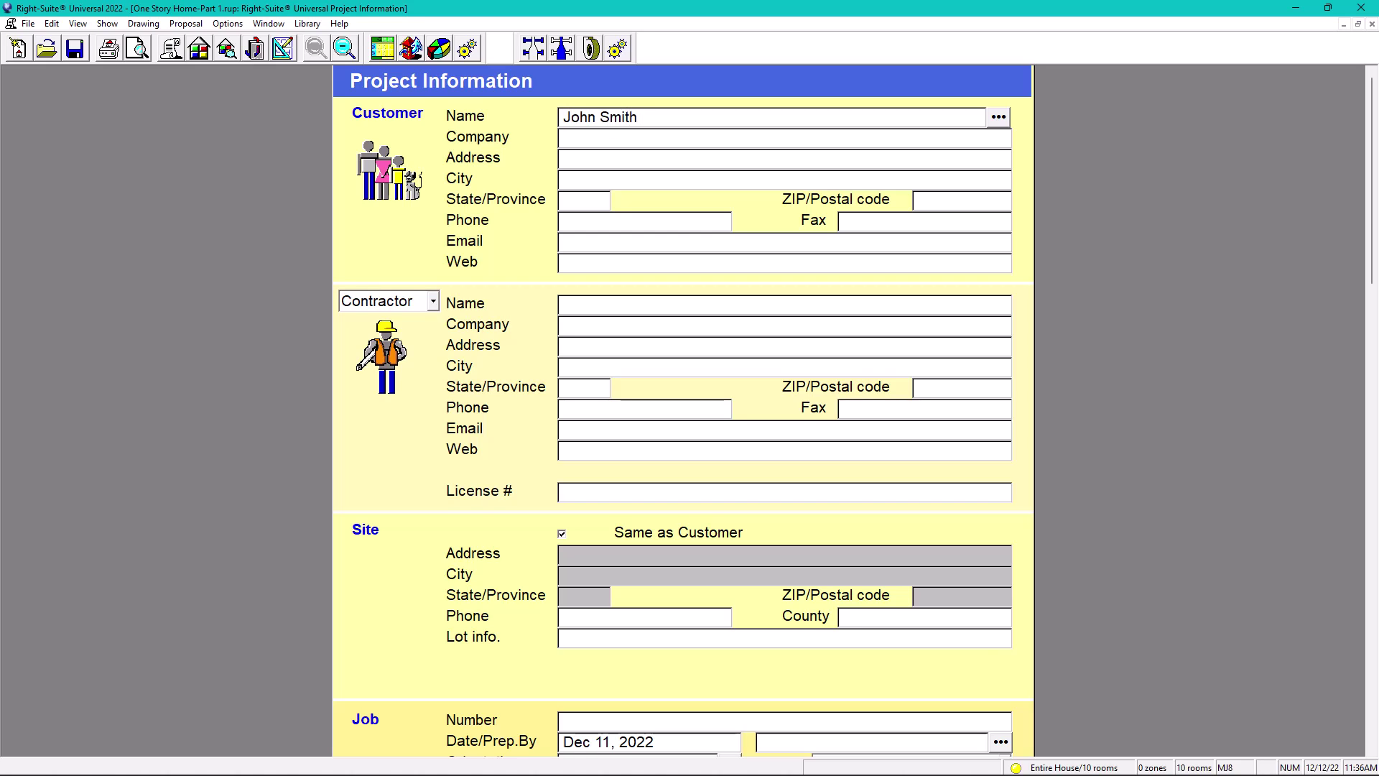
click(583, 159)
click(582, 182)
text(Oakton)
key(Tab)
text(VA)
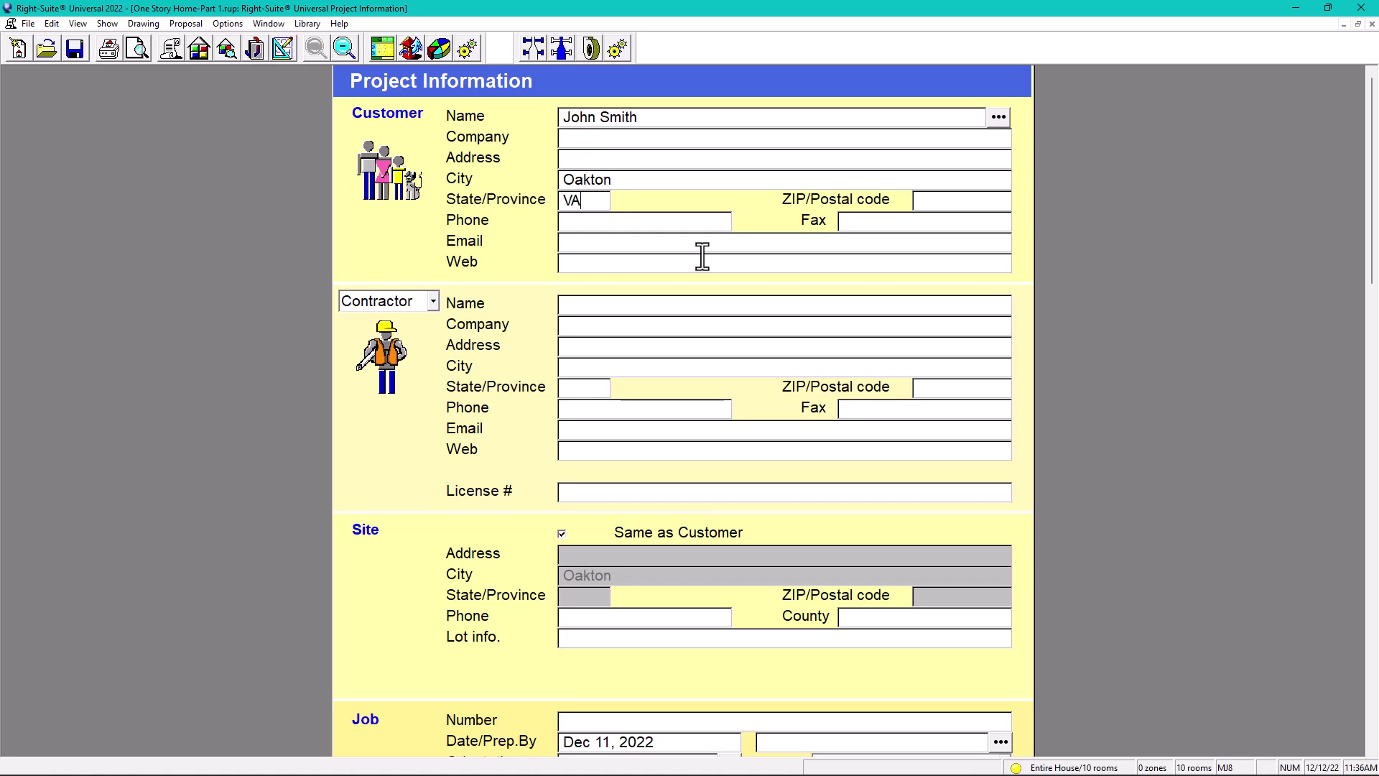
click(933, 199)
text(22124)
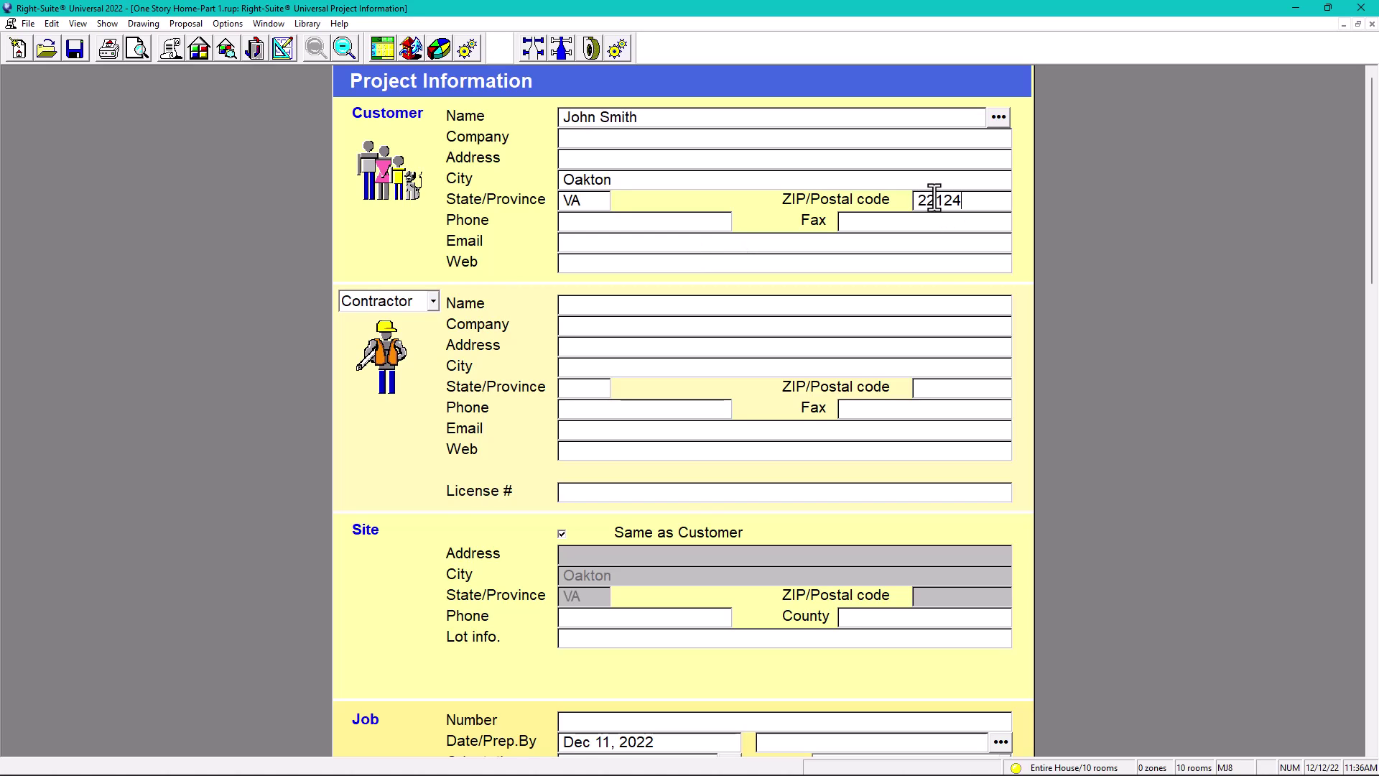
- Skip the customer's phone and email and type the contractor's full name
click(650, 222)
click(630, 248)
click(591, 307)
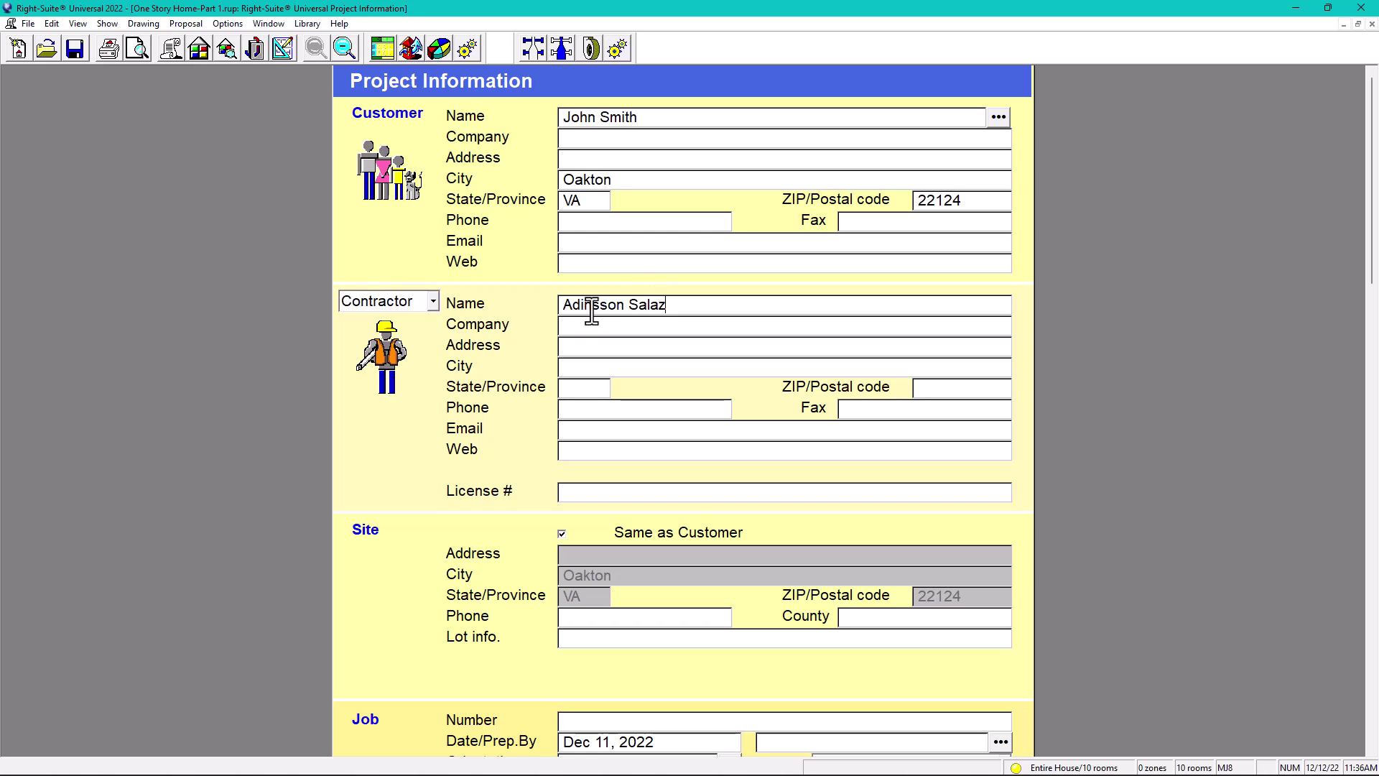
- Correct the contractor's name and enter company AJ'S HEATING AND AIR CONDITIONING LLC in capitals
key(BackSpace)
key(BackSpace)
text(r)
key(Caps_Lock)
text(AJ'S HEATING AND AIR CON)
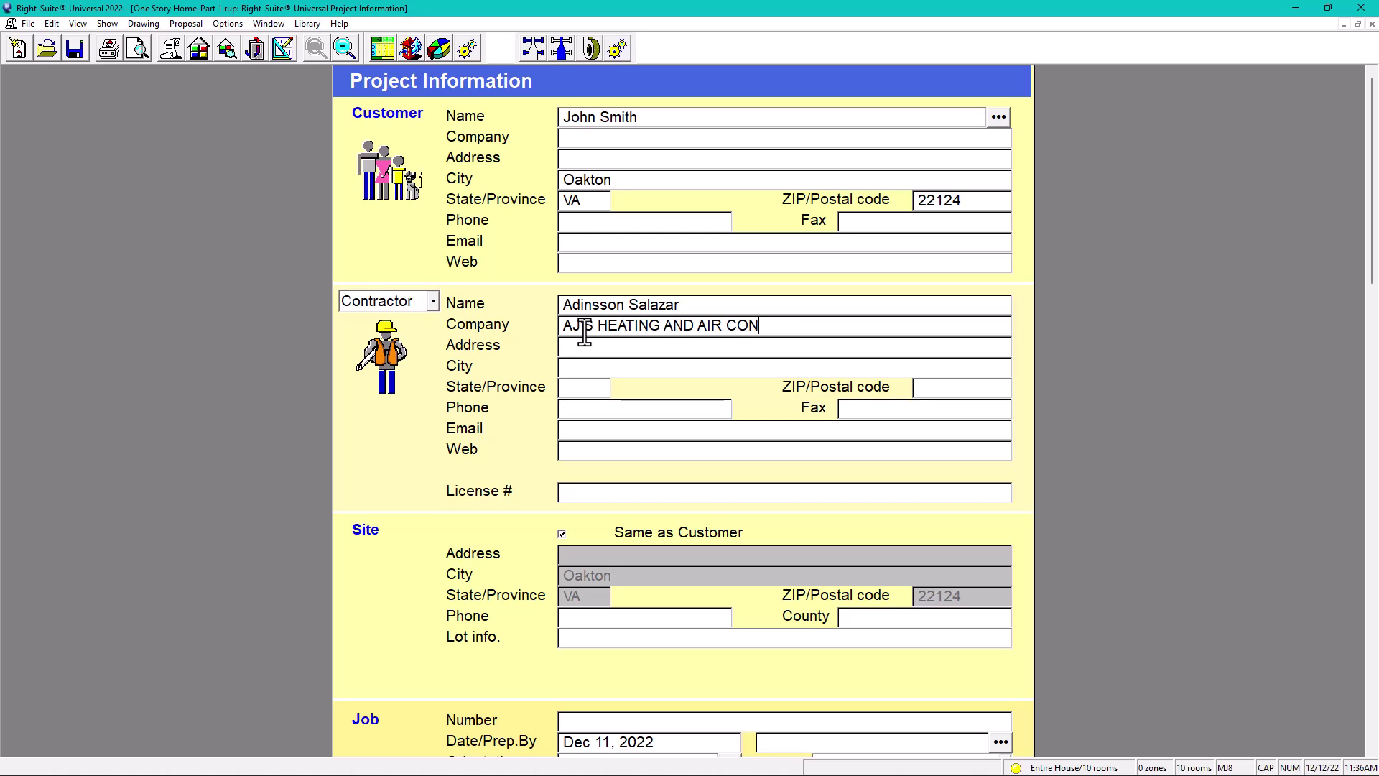
text(DITIONING LLC)
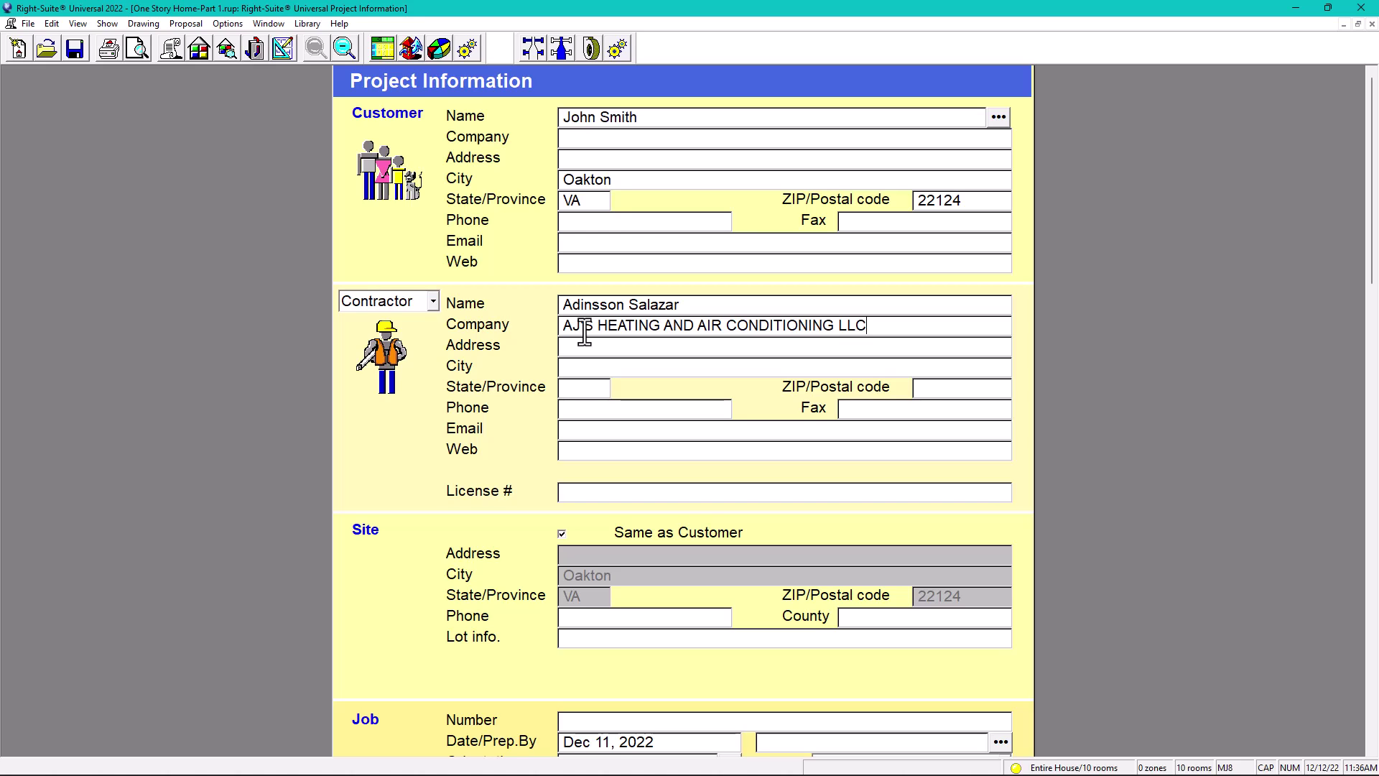
- Fill in the contractor's city LORTON, state VA and web address AJSHEATAC.COM
click(573, 368)
text(LORTON)
key(Tab)
text(VA)
click(587, 453)
text(AJSHEATAC)
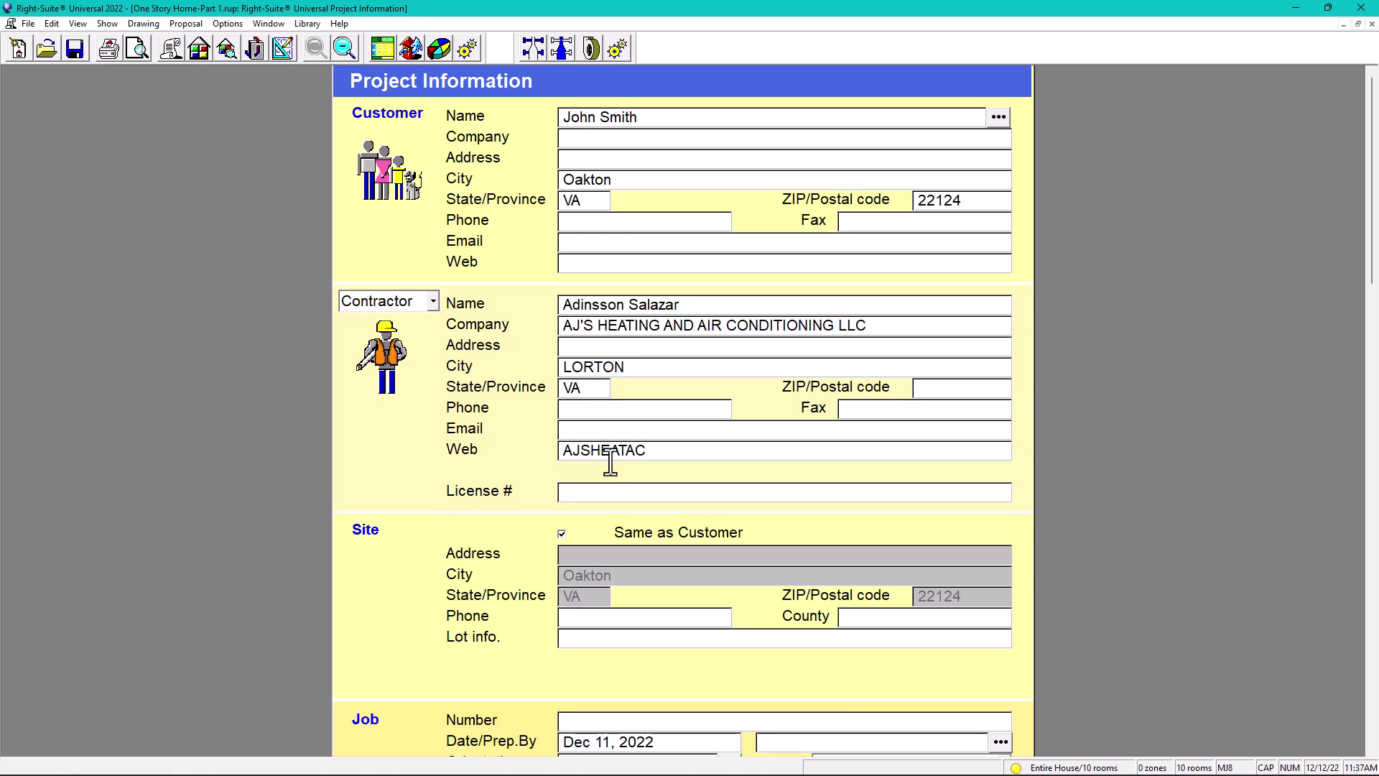
text(.COM)
- Retype the contractor's name and the customer's city and name in capitals
drag(693, 302, 494, 285)
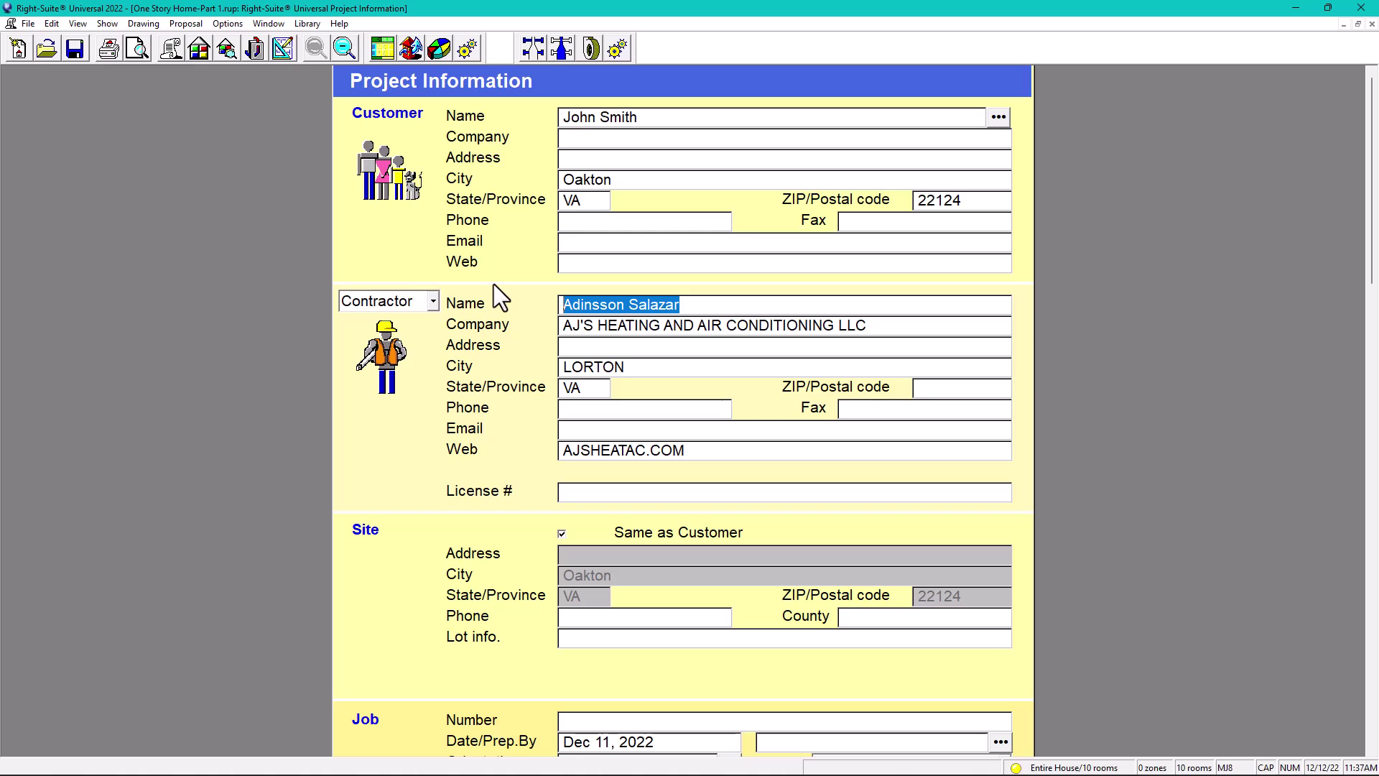
drag(635, 179, 448, 164)
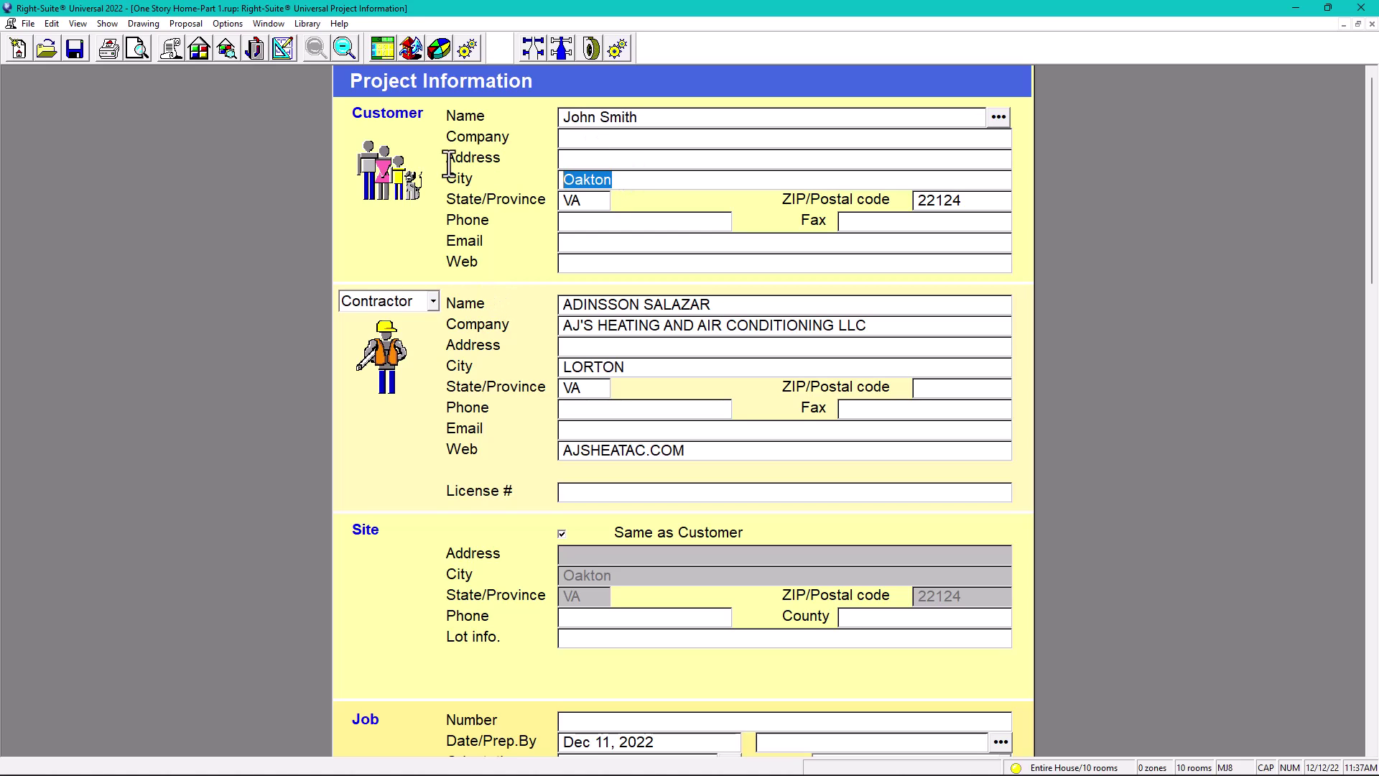
text(OAKTON)
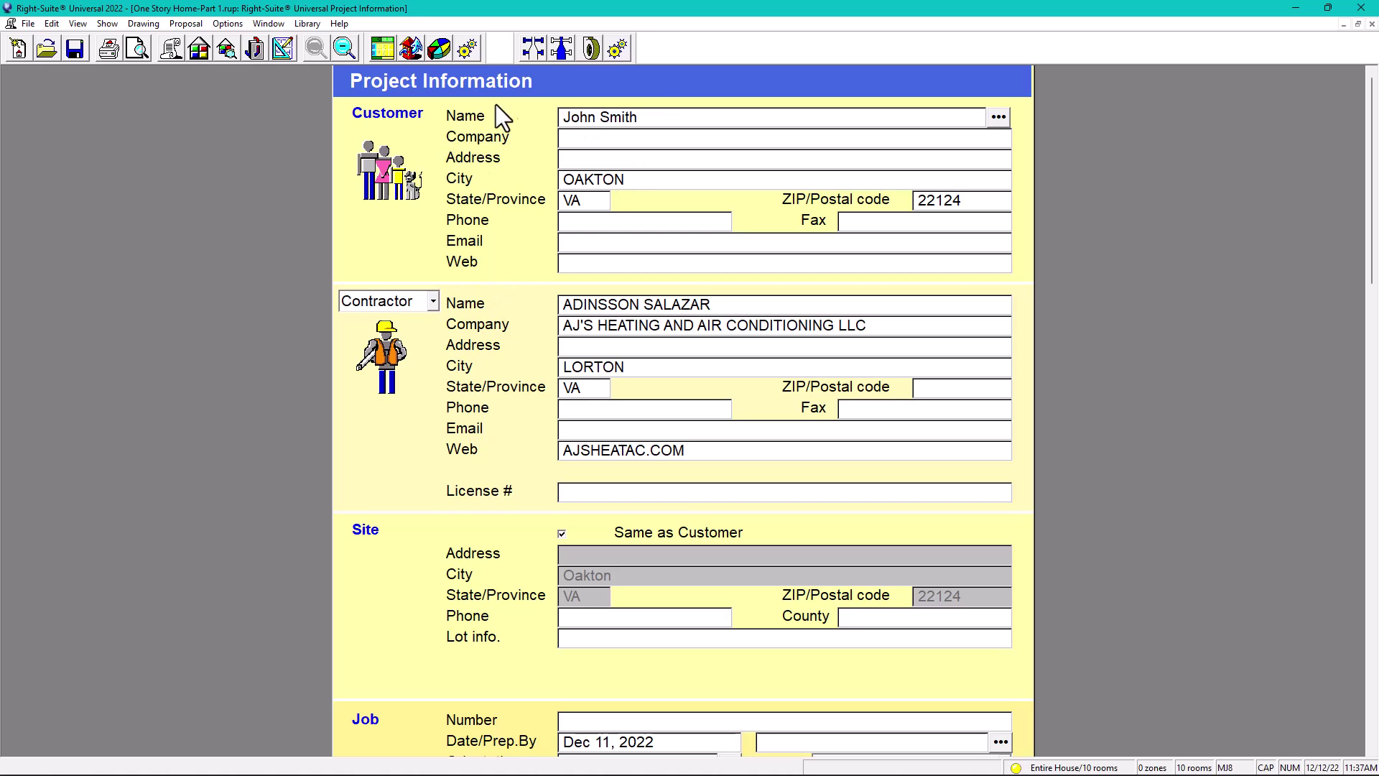
drag(661, 117, 472, 131)
text(JOHN SMITH)
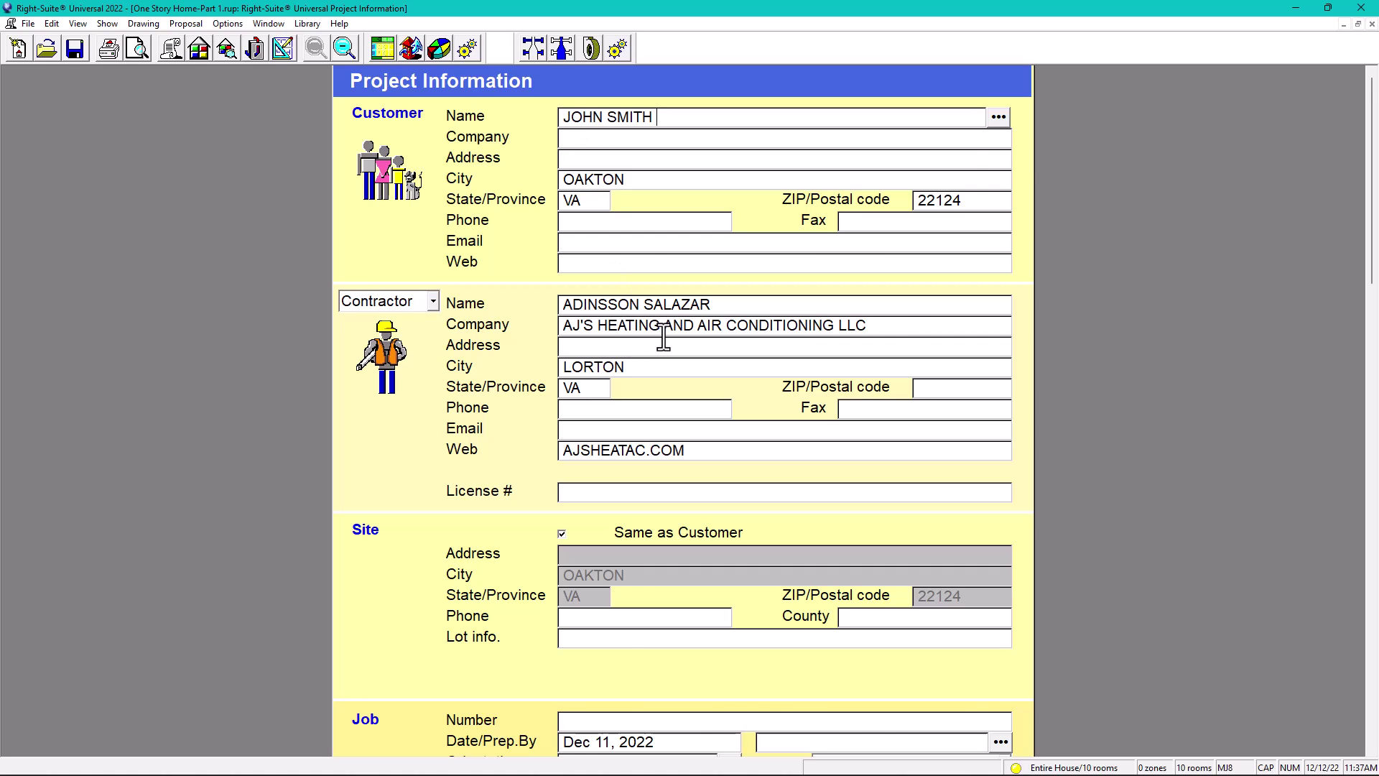
- Enter FAIRFAX in the Site section's County field, then move to Job Number
scroll(659, 330, down, 3)
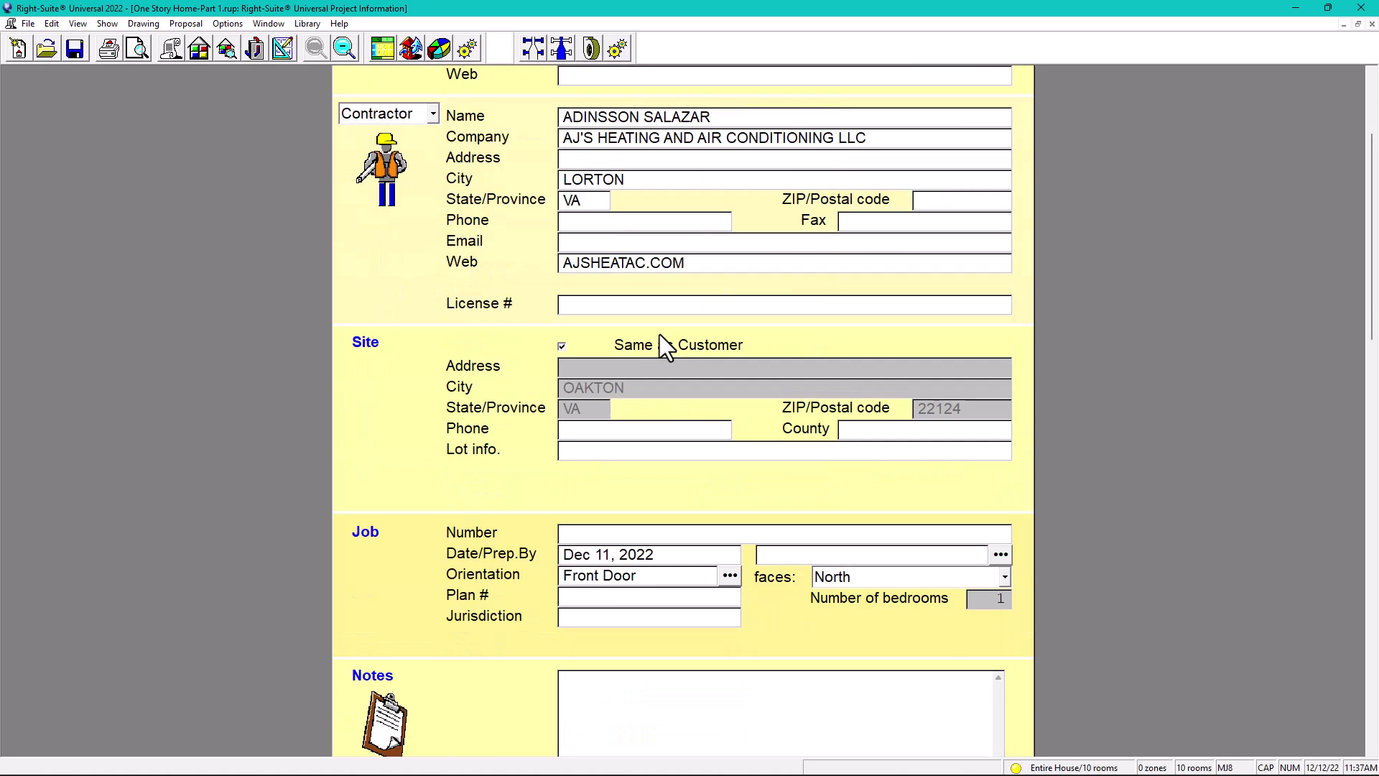
scroll(664, 349, down, 1)
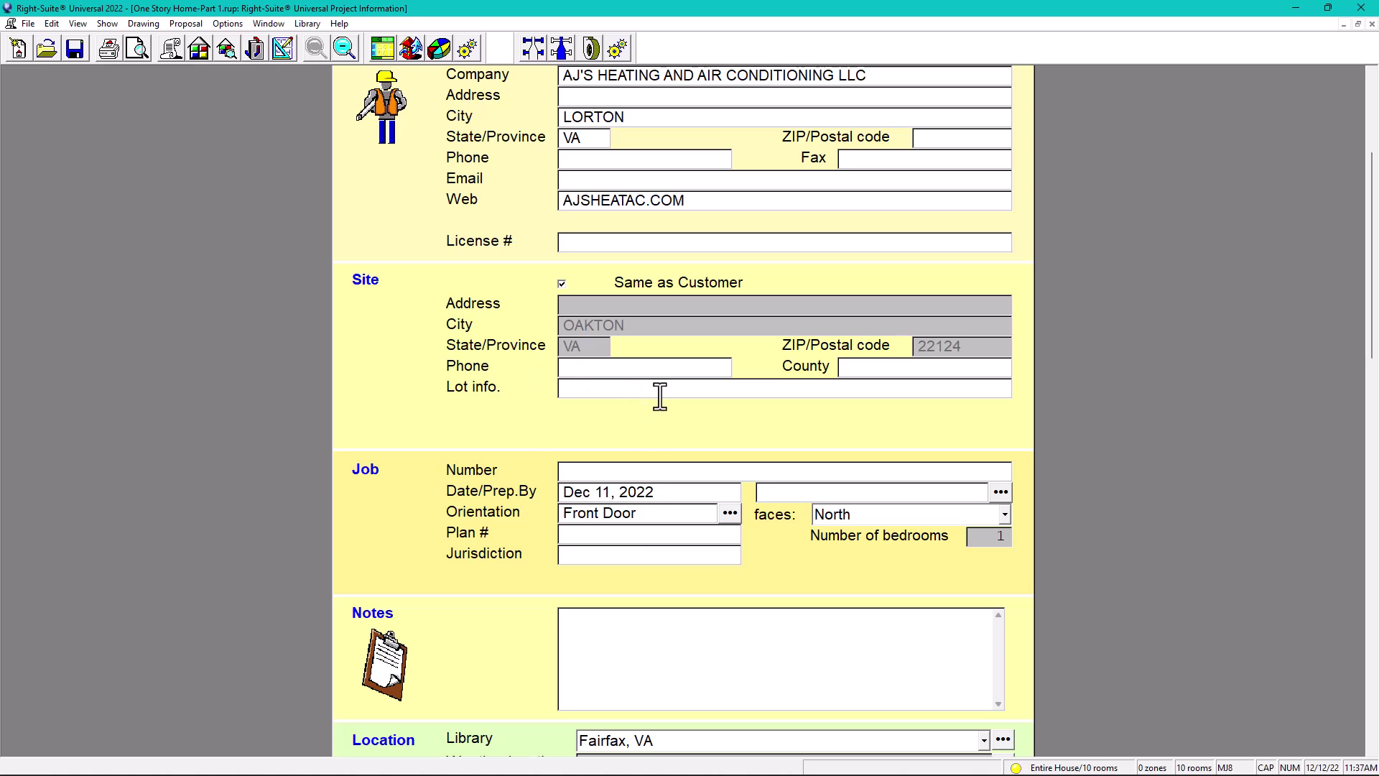
click(853, 364)
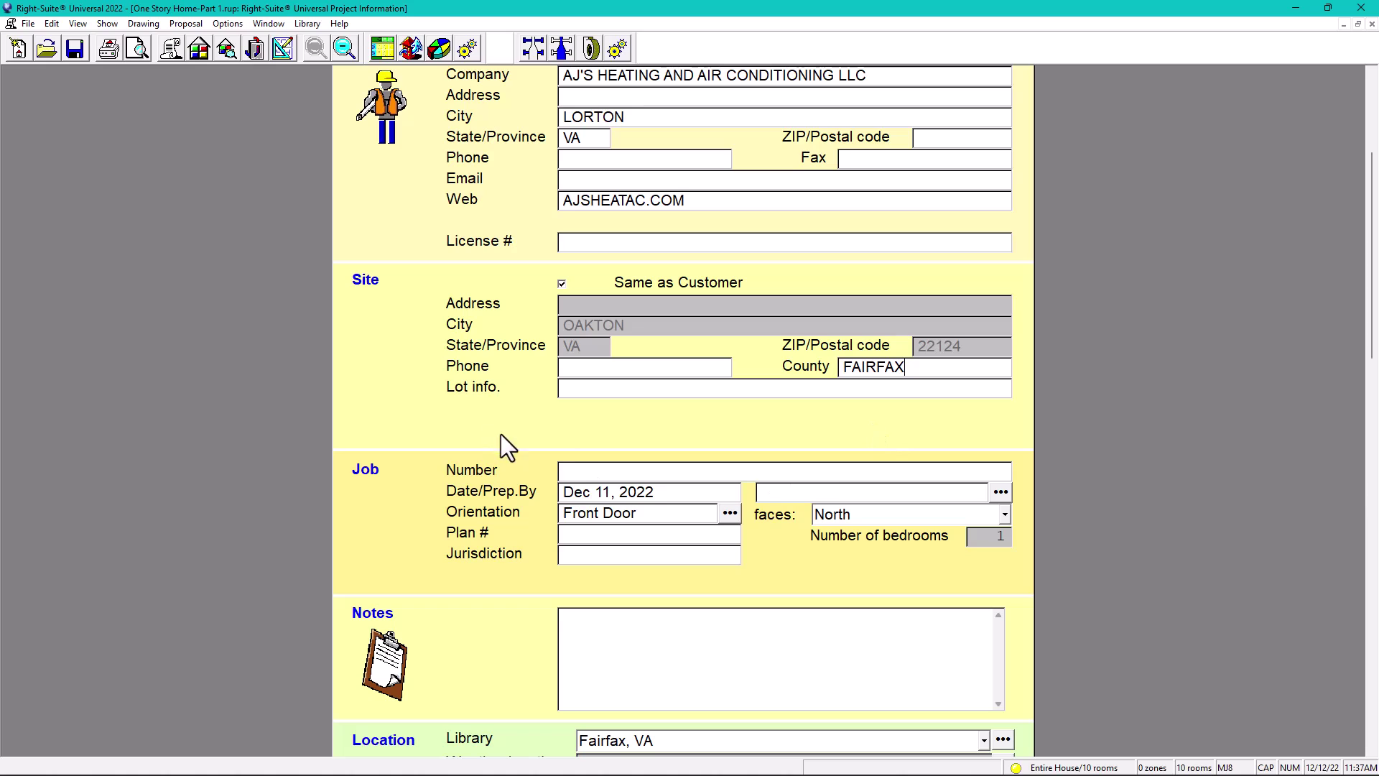
click(577, 470)
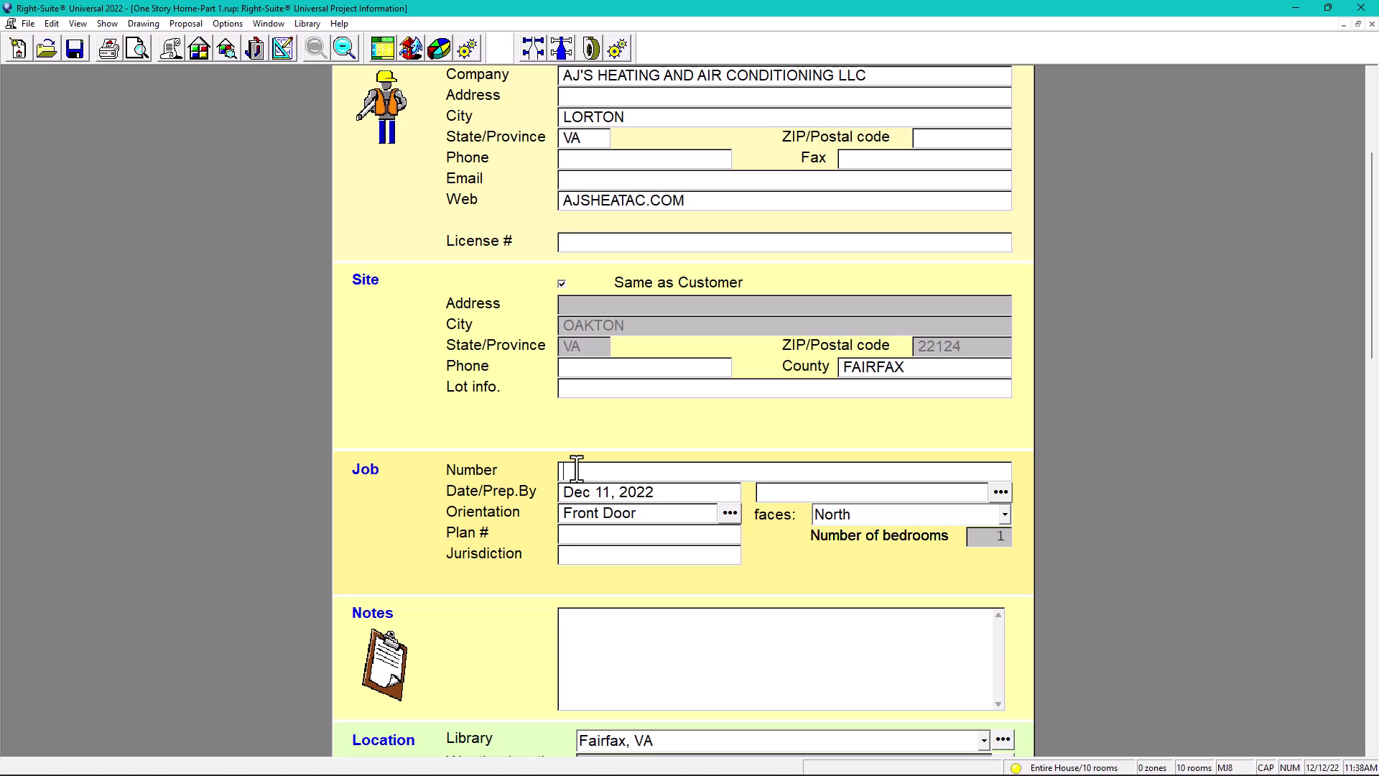
- Enter MANUAL J,S,D as the job number in capitals
text(M)
key(BackSpace)
key(Caps_Lock)
text(m)
key(BackSpace)
key(Caps_Lock)
text(MANUAL J,S,D)
- Change the job date from Dec 11 to Dec 12, 2022
drag(655, 492, 561, 493)
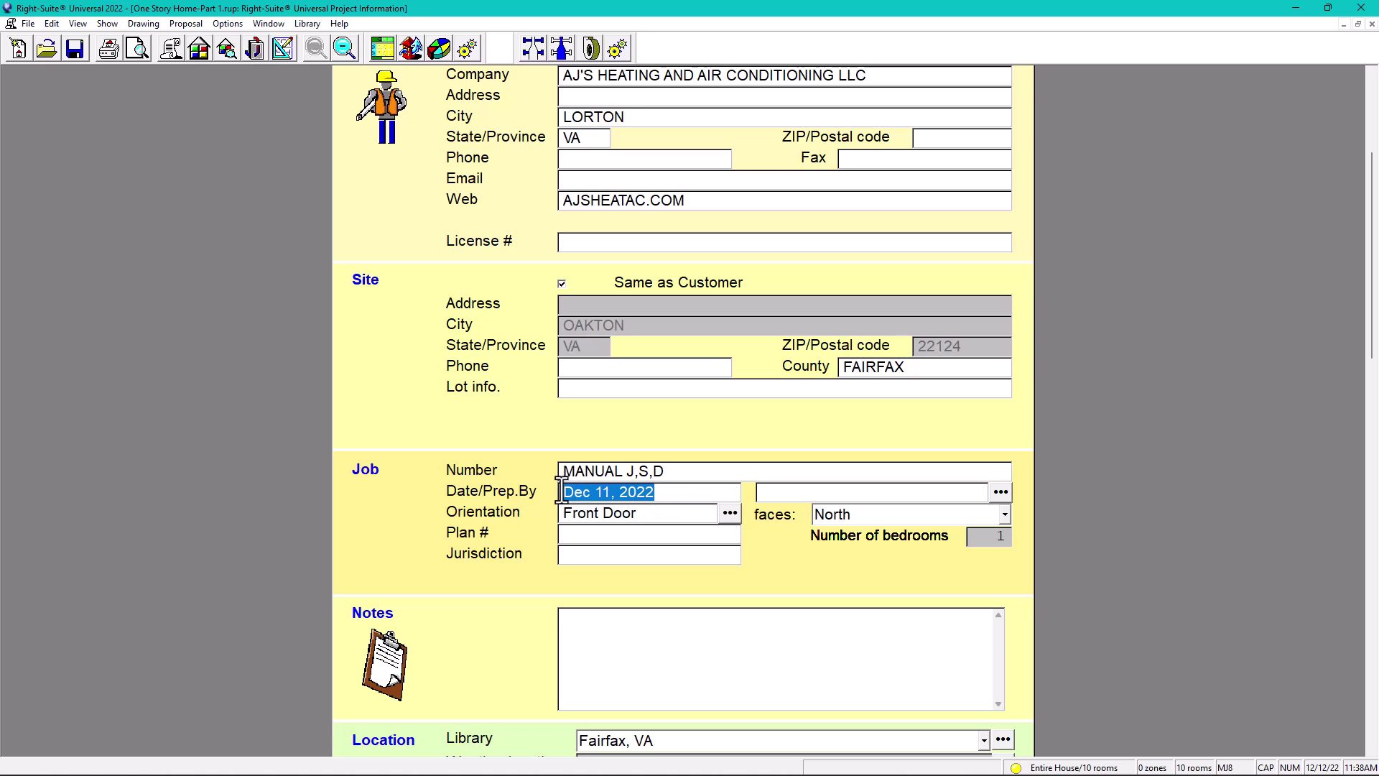
click(661, 494)
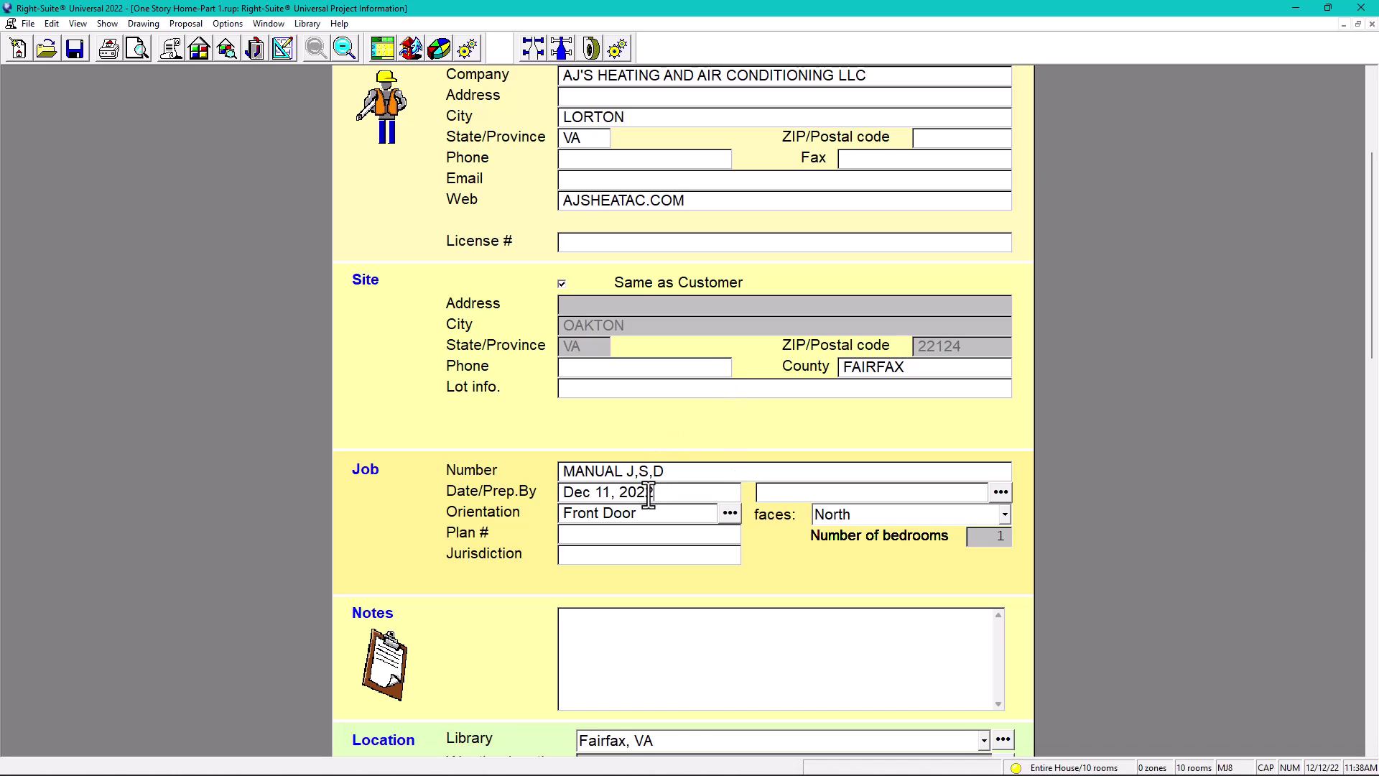
click(615, 493)
key(BackSpace)
text(2)
- Enter the preparer's initials in capitals in the Prep.By field
click(809, 495)
text(hvac)
key(BackSpace)
key(BackSpace)
key(BackSpace)
key(BackSpace)
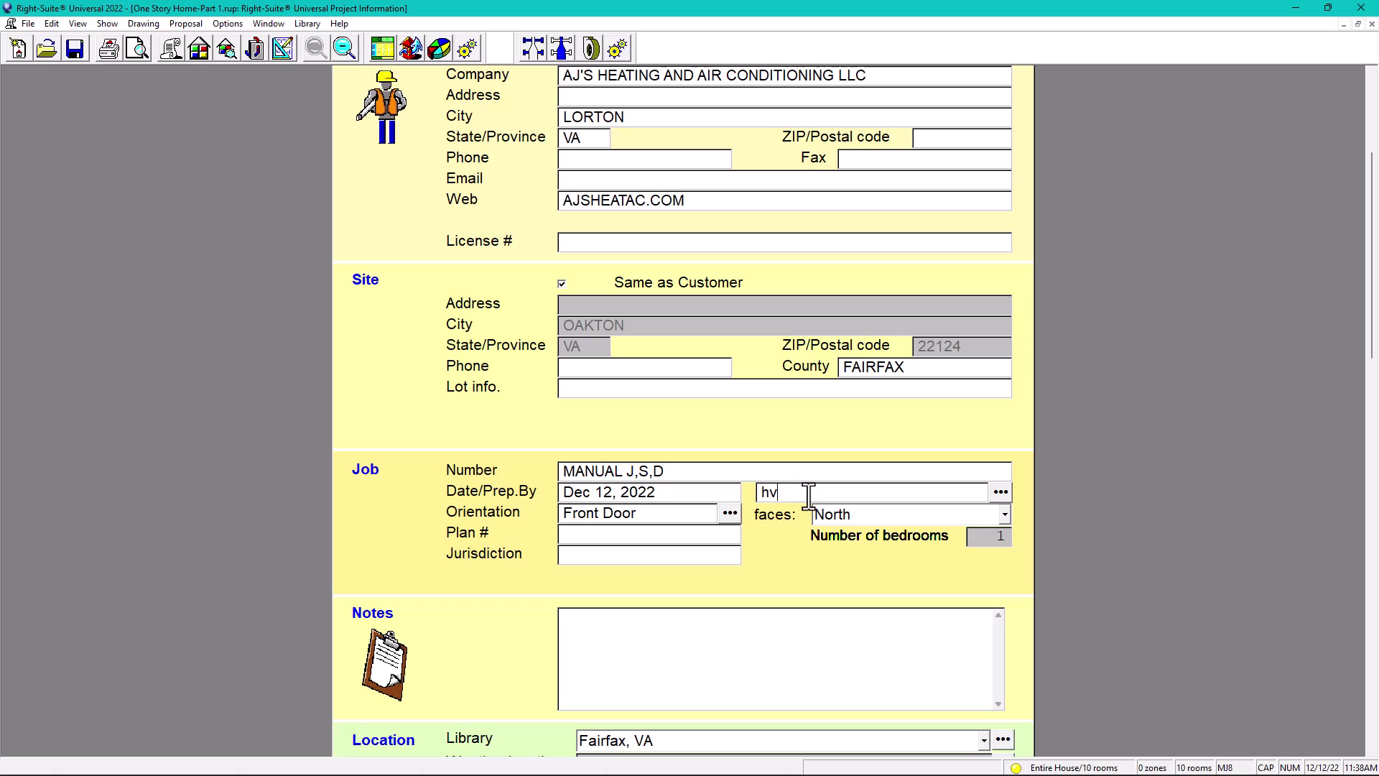
text(HEM)
key(BackSpace)
text(M)
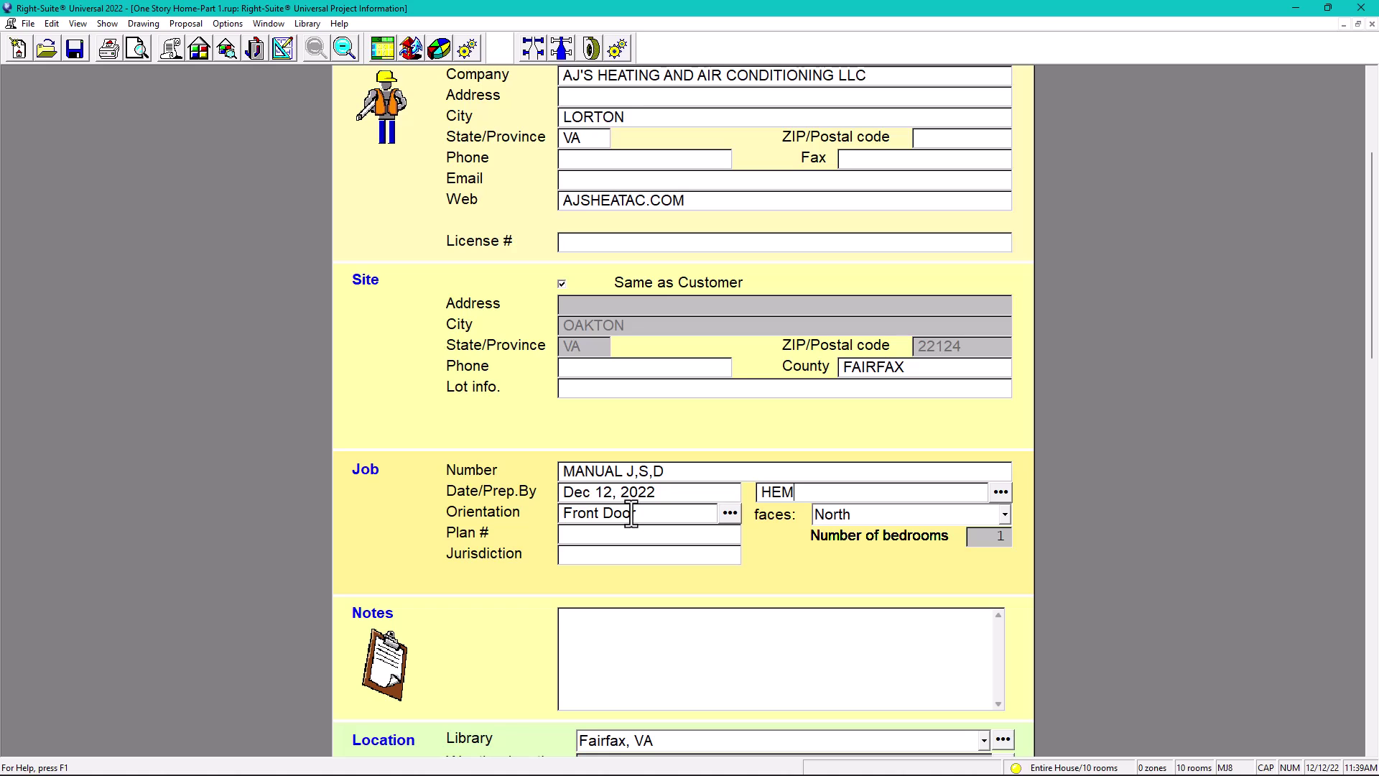
- Set the job orientation to Front Door facing South
click(731, 517)
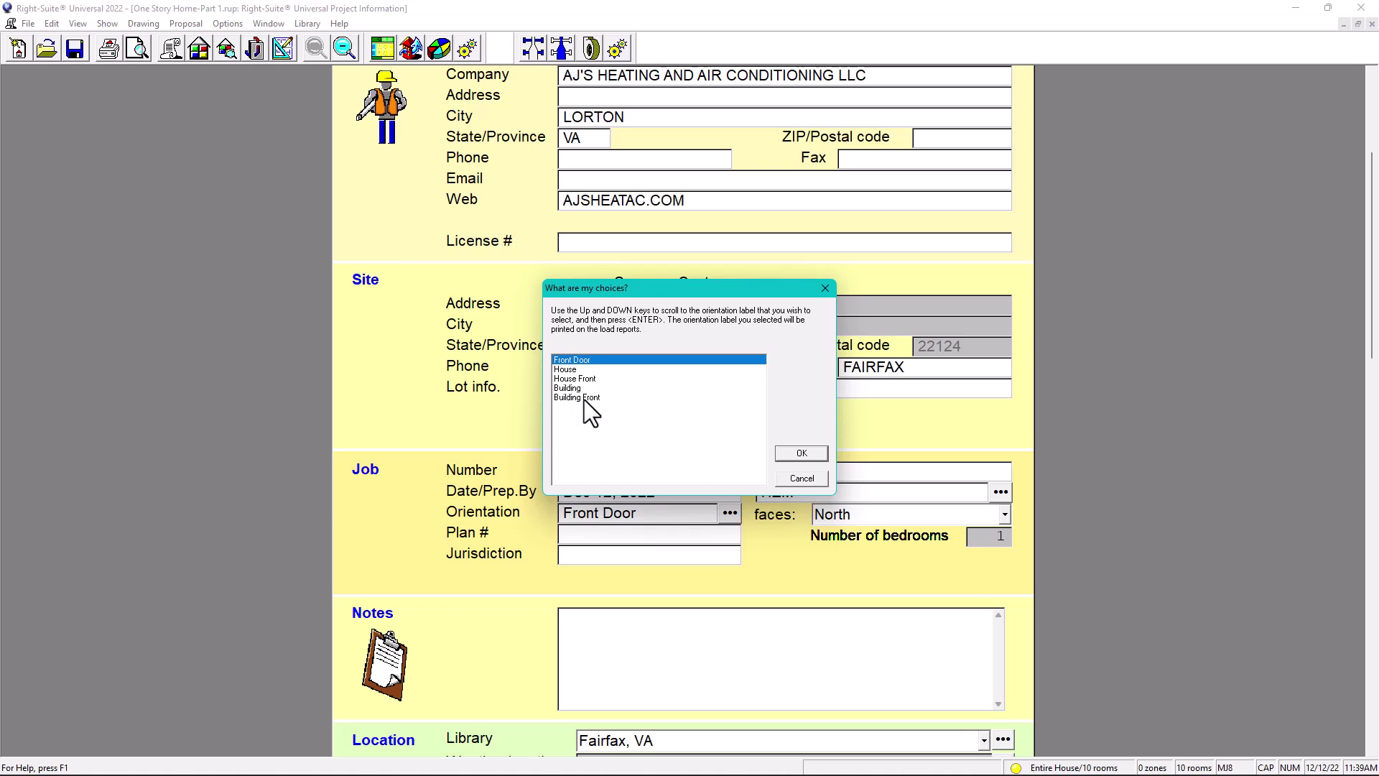
click(803, 453)
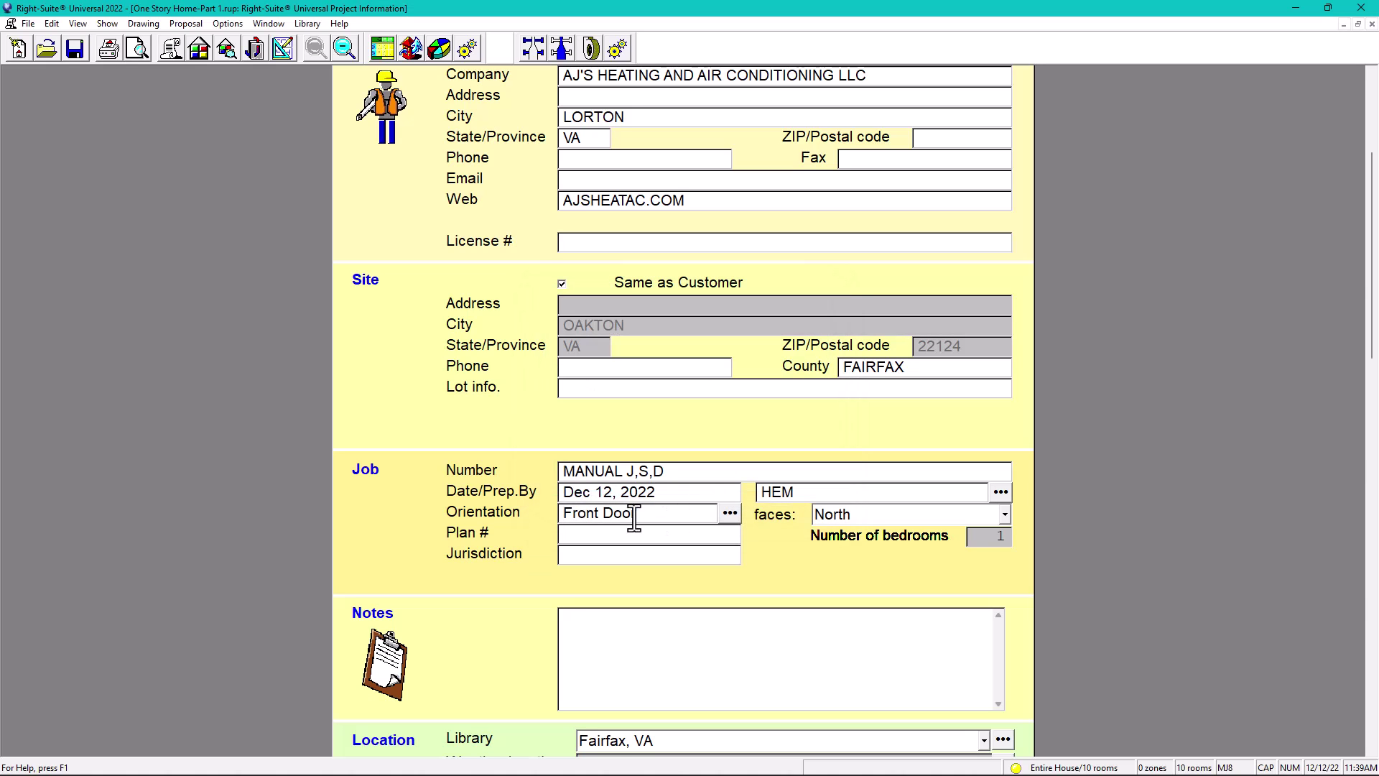
click(858, 514)
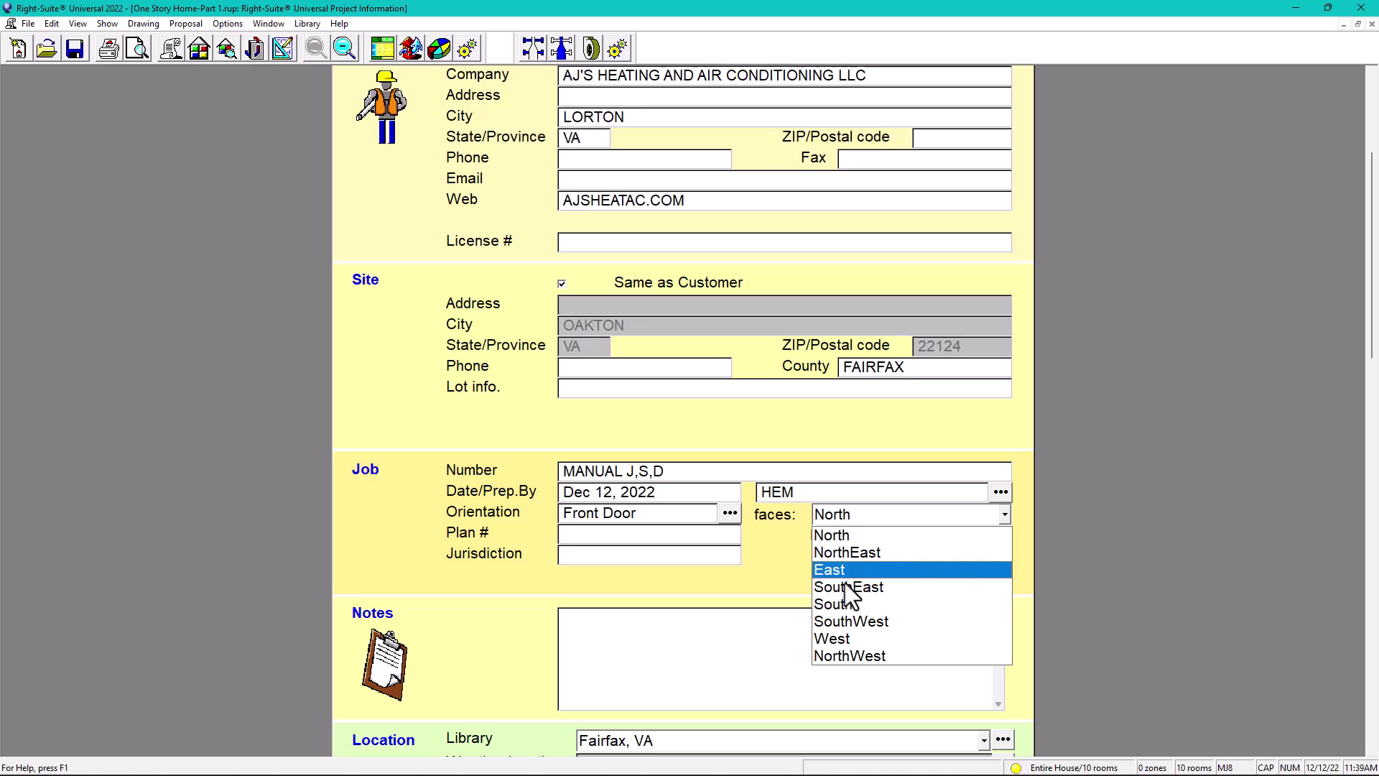
click(842, 604)
- Enter SINGLE ZONE SYSTEM and SPLIT TYPE in the Notes box
scroll(689, 546, down, 1)
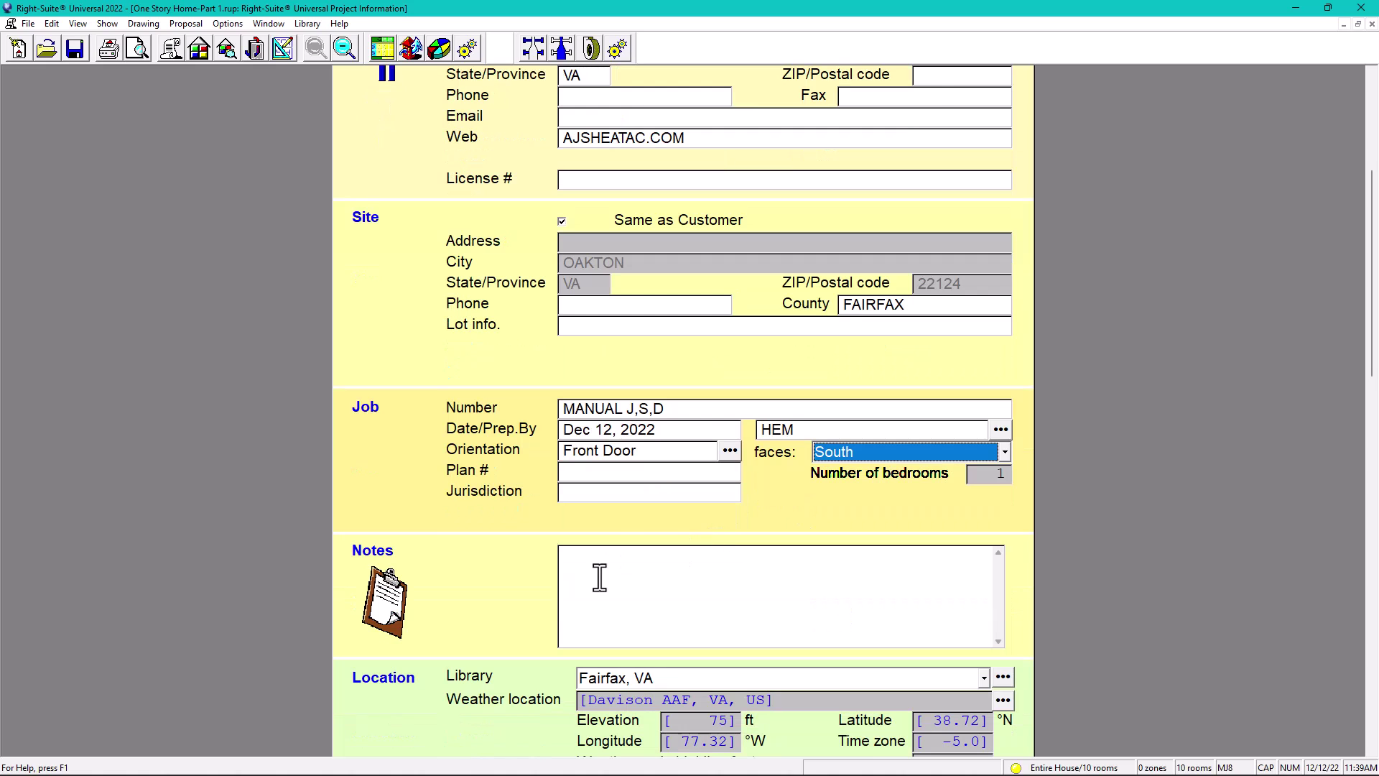
click(611, 558)
text(SINGLE ZONE SYSTEM)
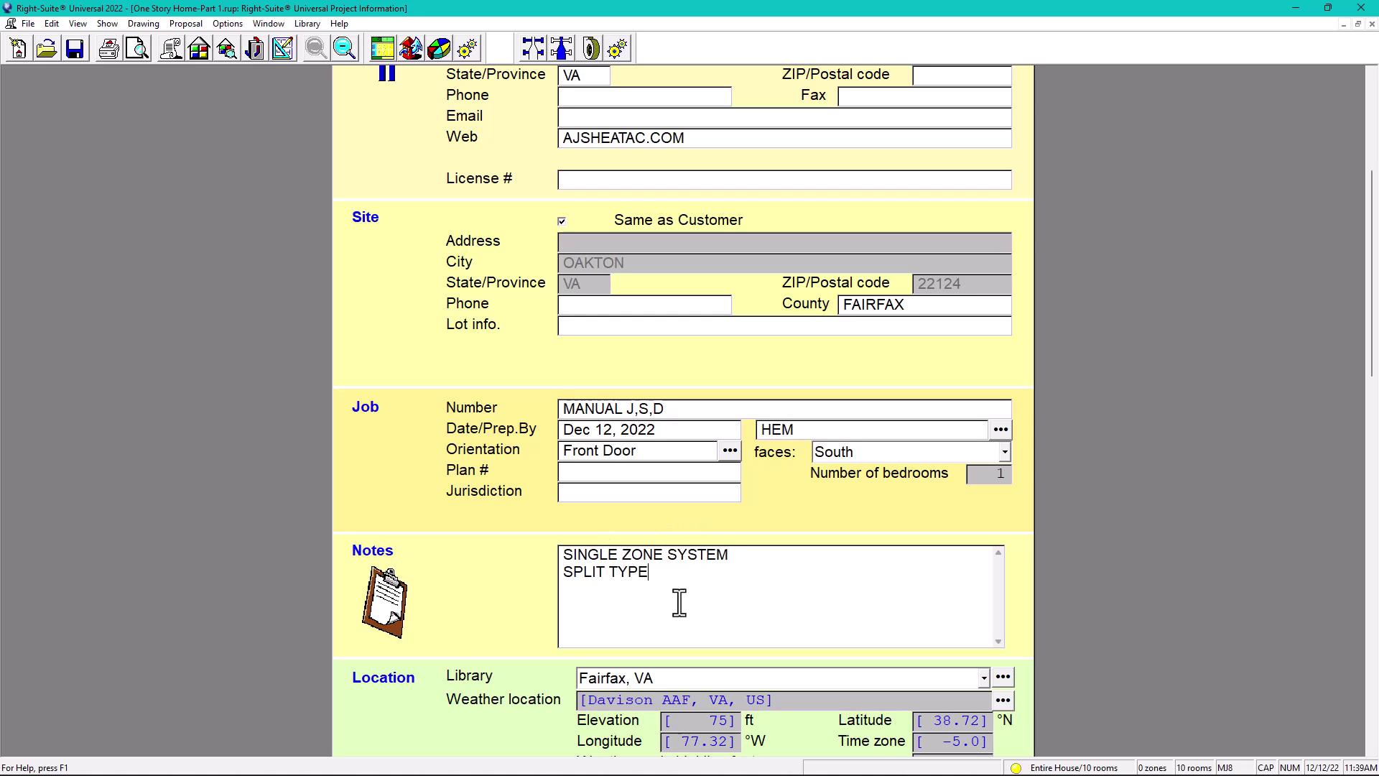
drag(1371, 375, 1372, 446)
- Choose Fairfax, VA as the library location, using Washington R. Reagan AP weather data at 10 ft
click(983, 425)
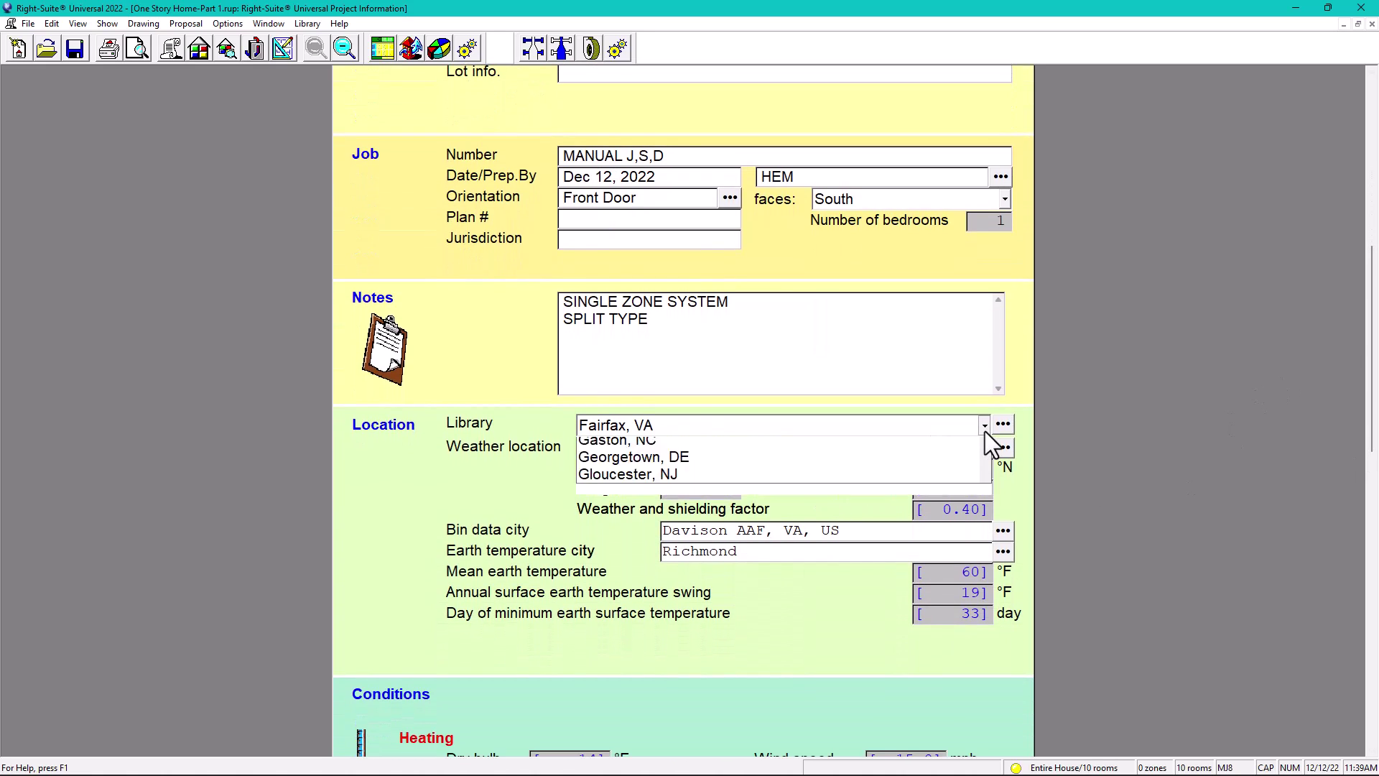
click(667, 477)
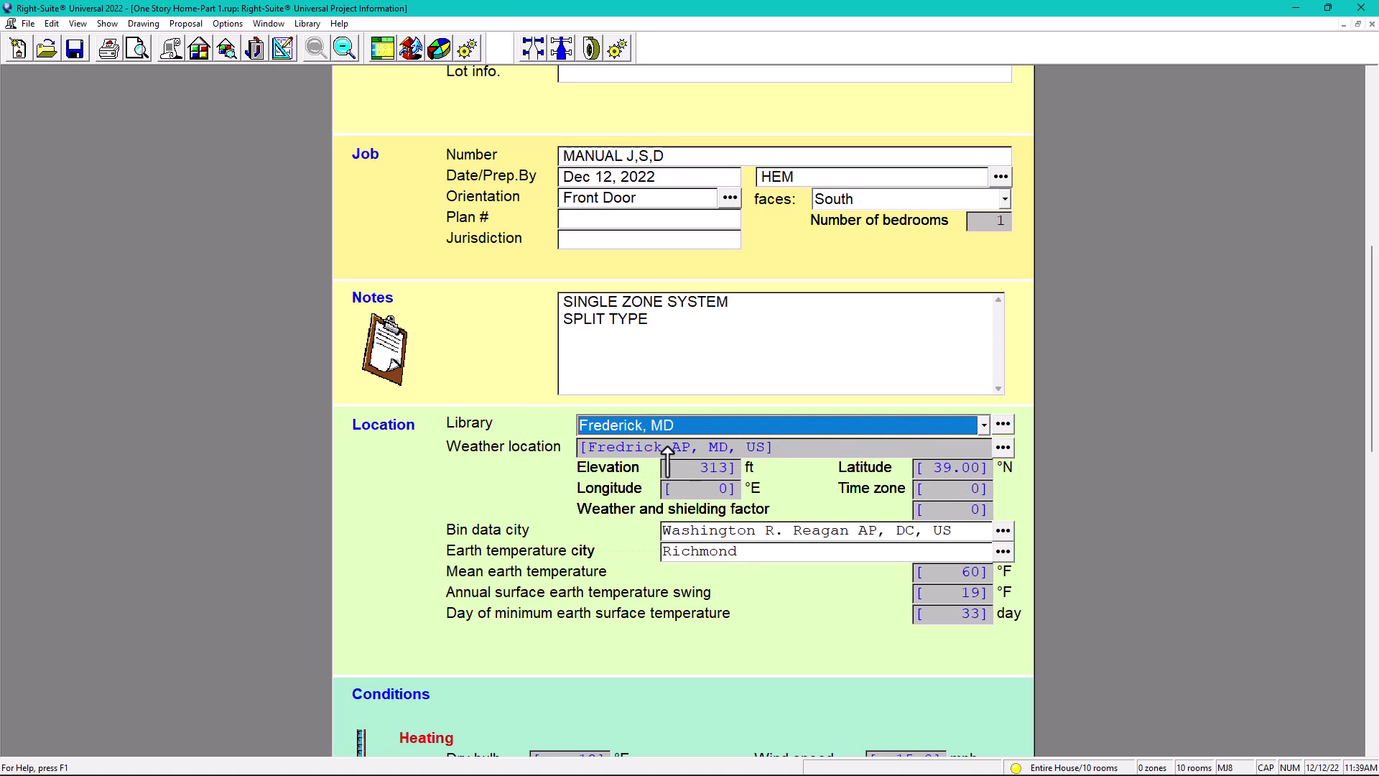
click(984, 426)
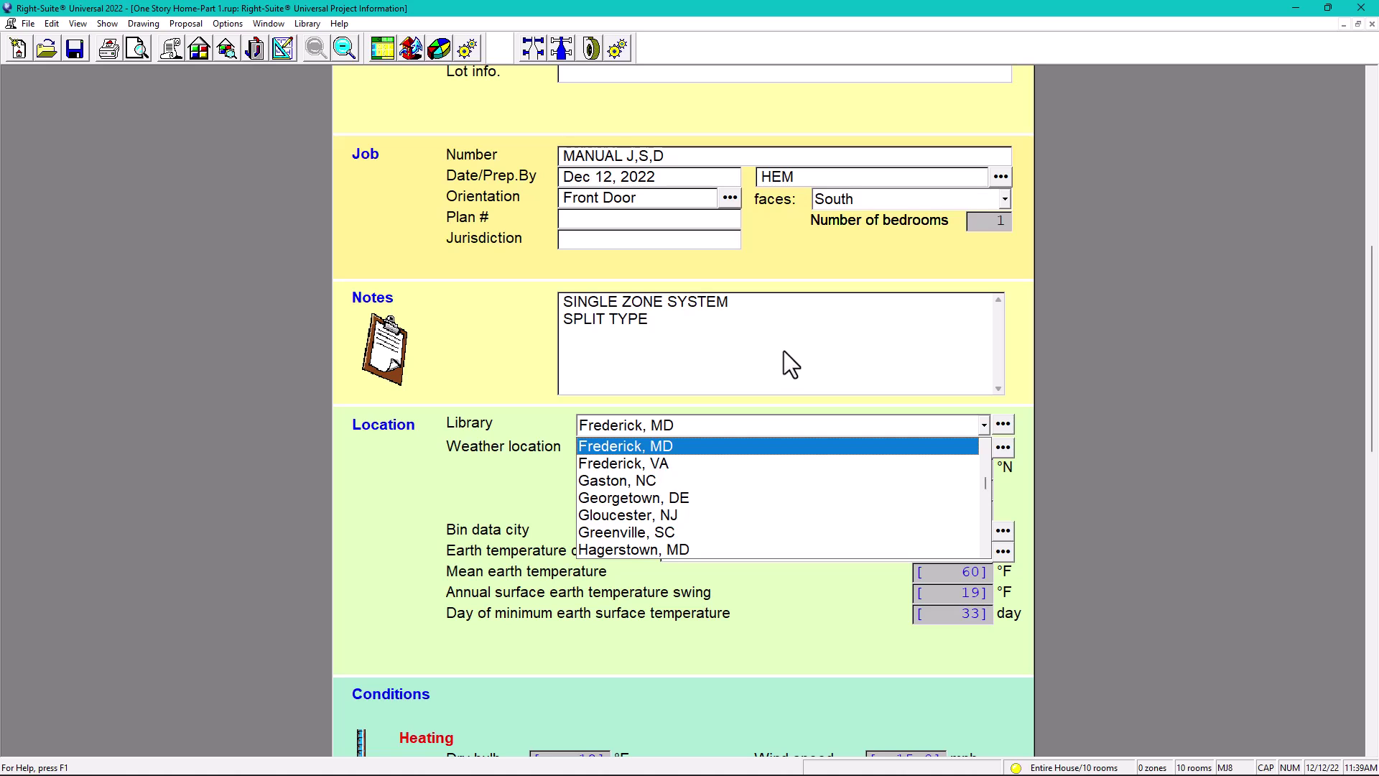
scroll(1064, 231, up, 3)
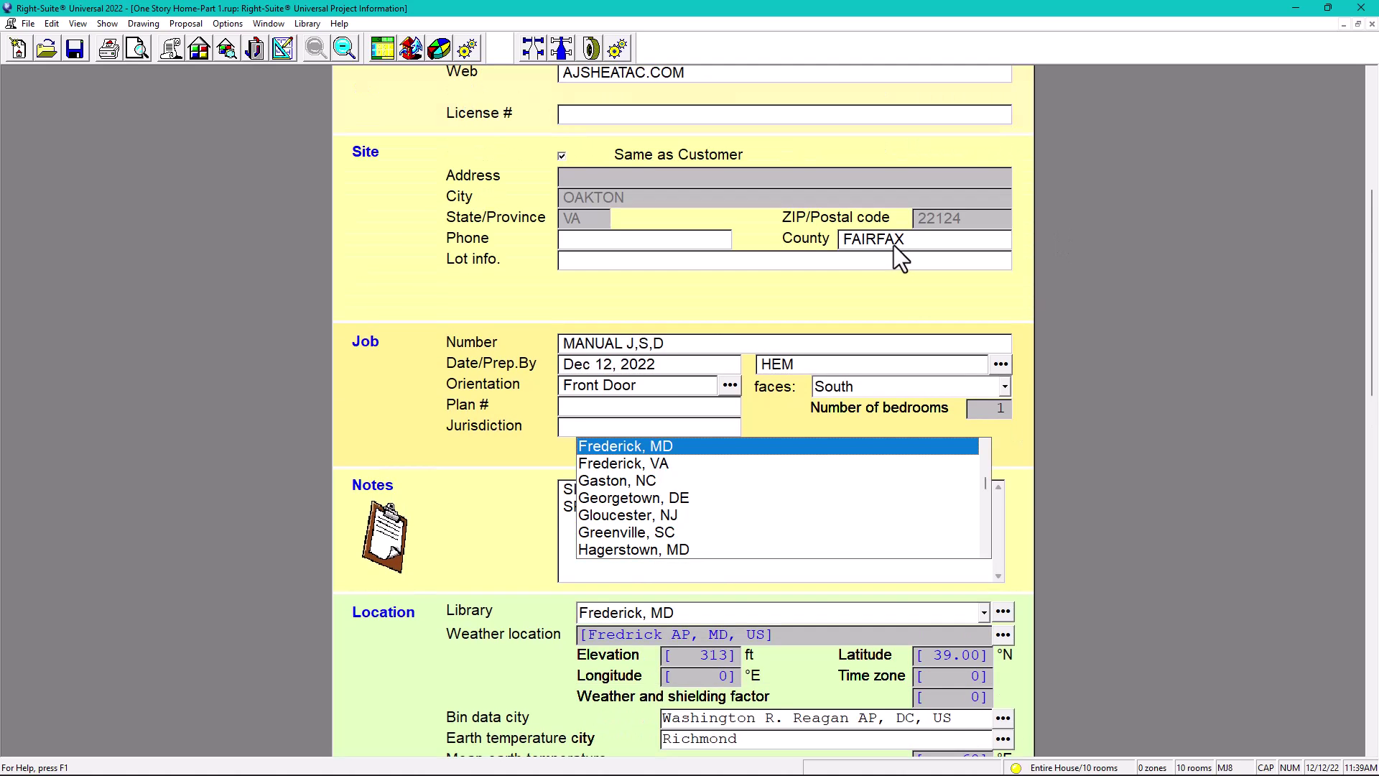
scroll(897, 244, down, 2)
scroll(686, 477, up, 1)
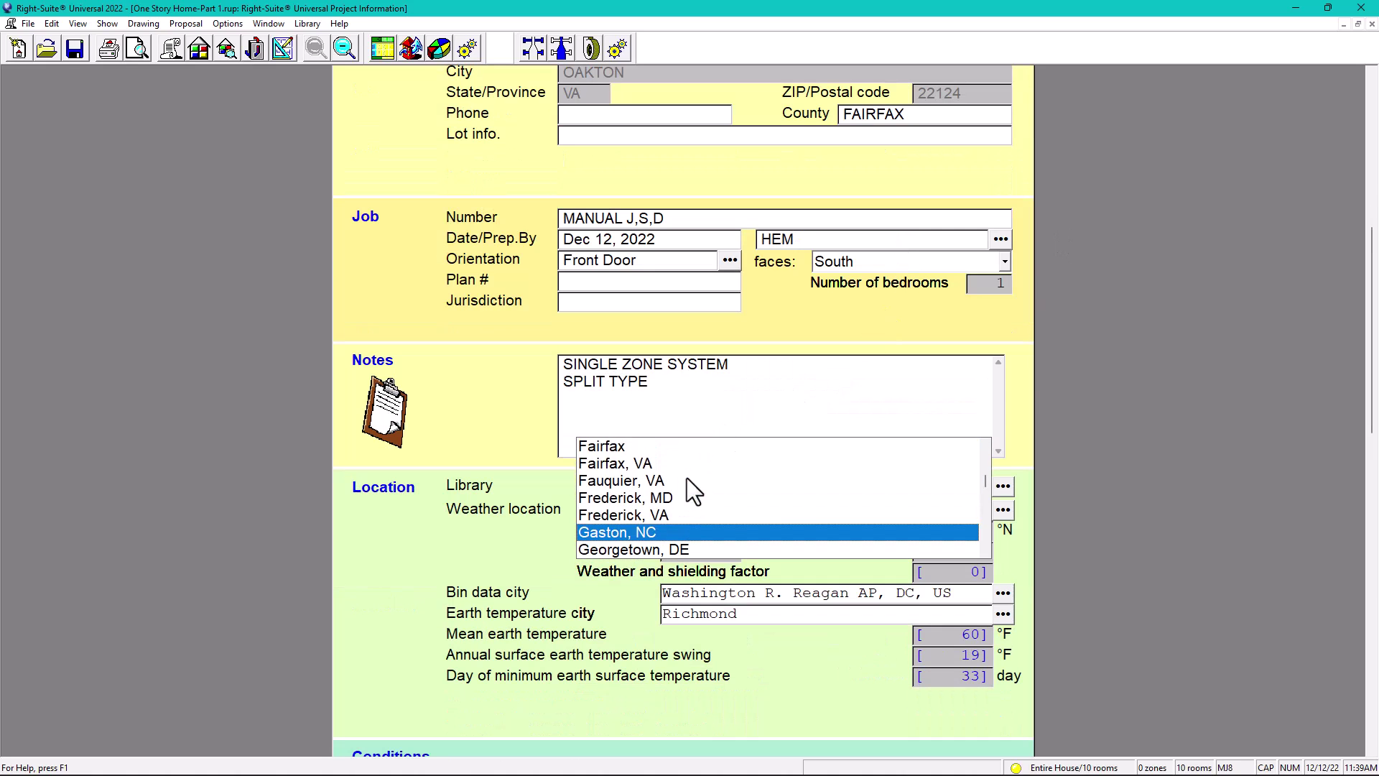
click(632, 459)
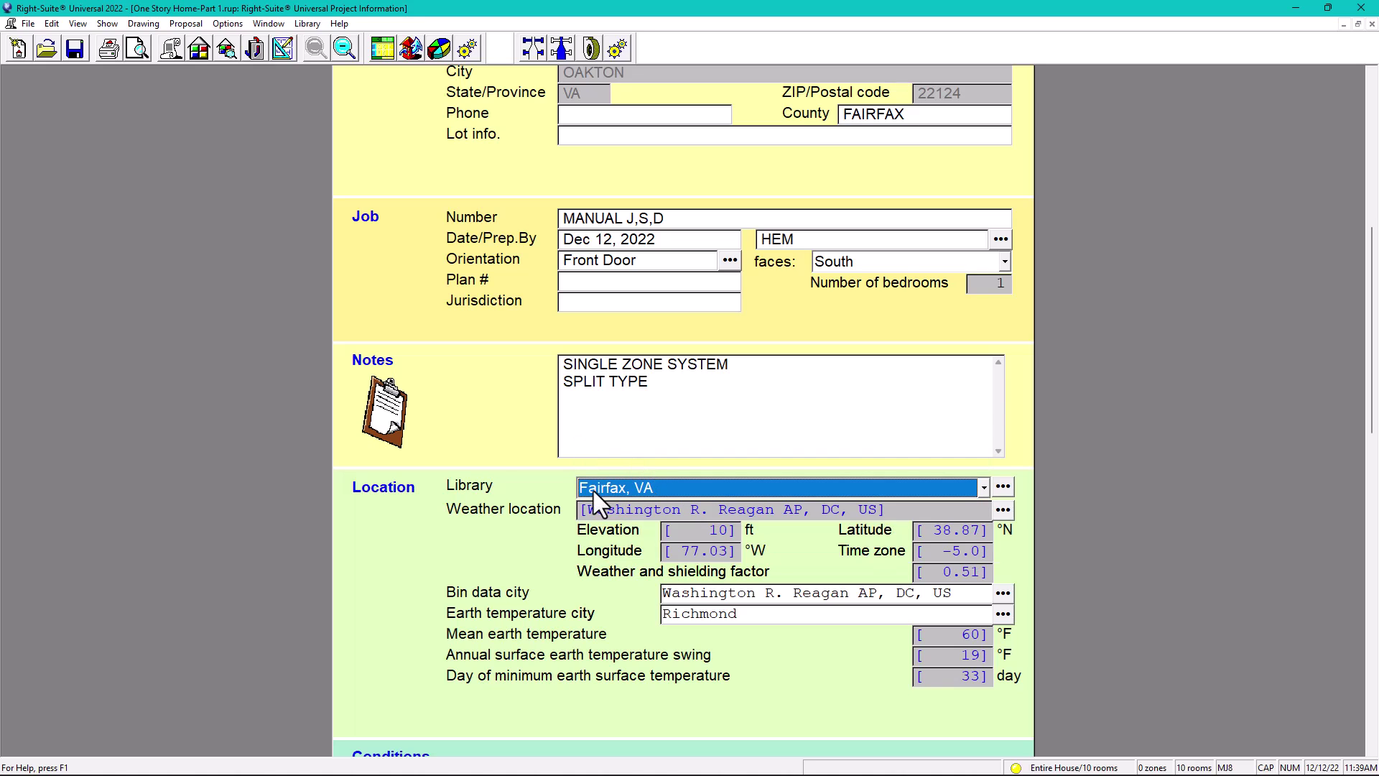
click(649, 490)
scroll(637, 510, up, 1)
click(604, 543)
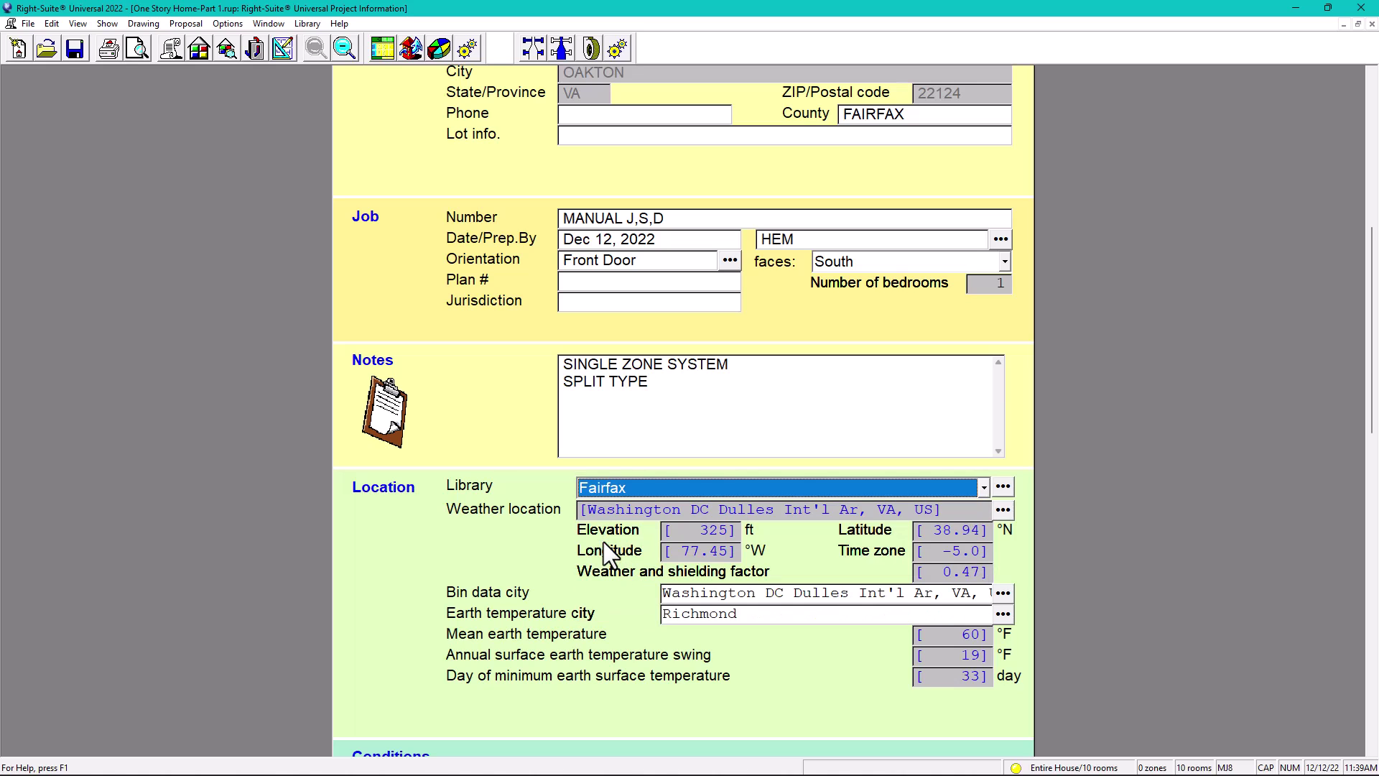
click(636, 487)
click(643, 526)
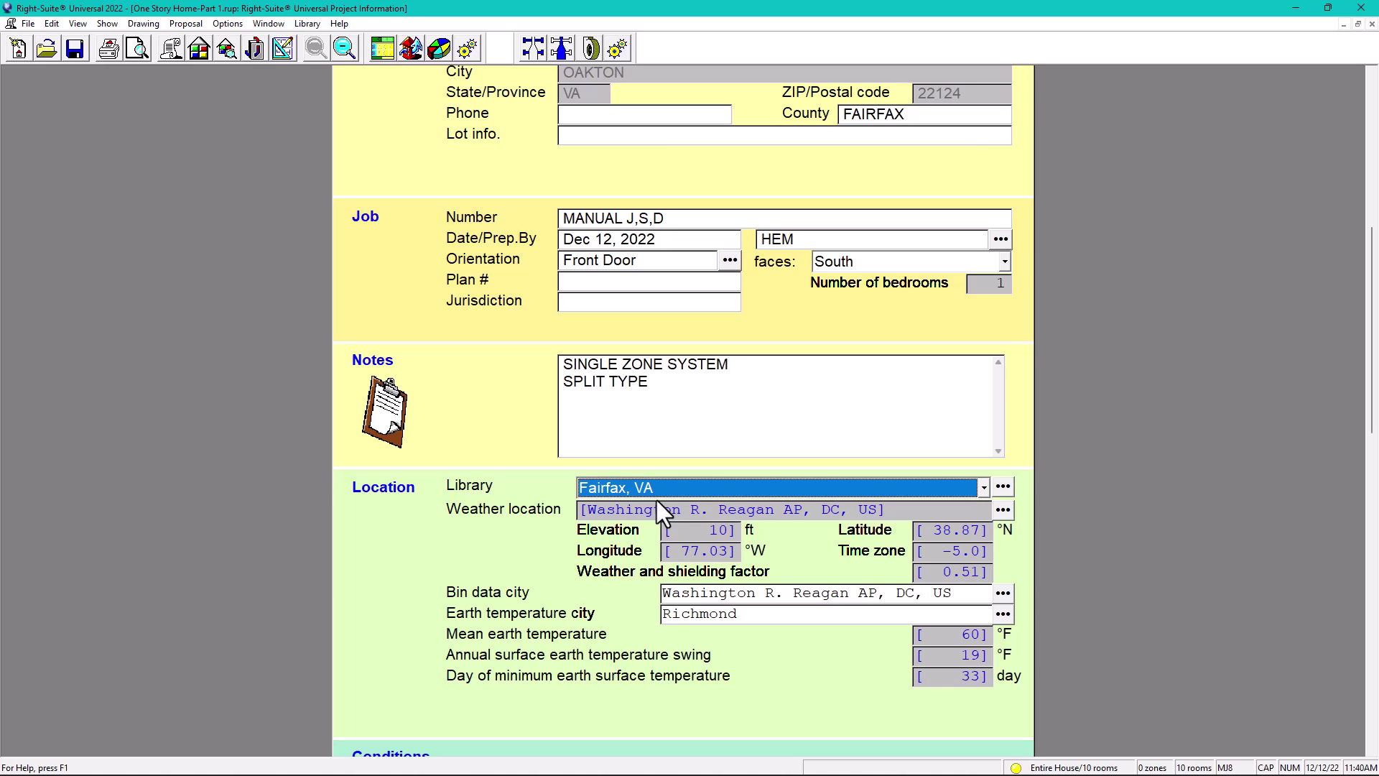
click(1003, 487)
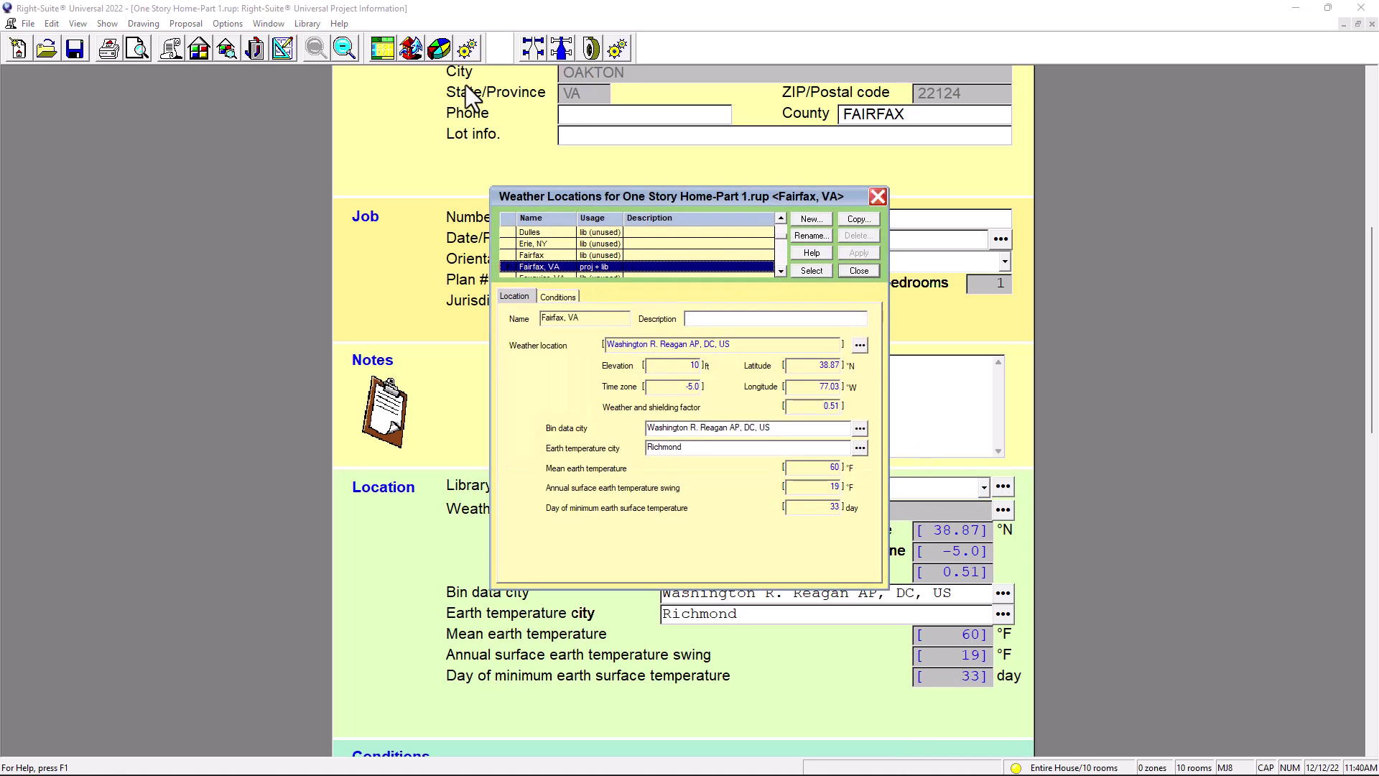
click(859, 345)
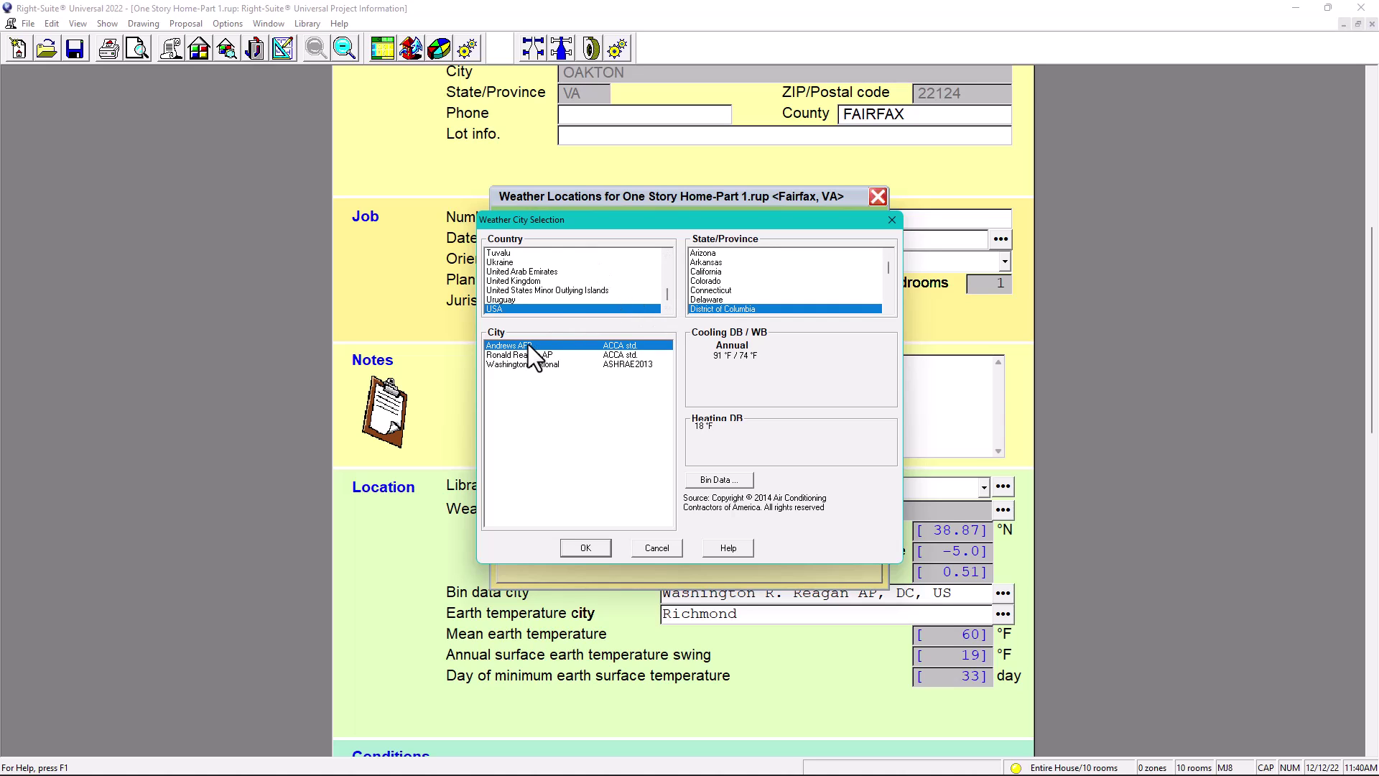
click(657, 548)
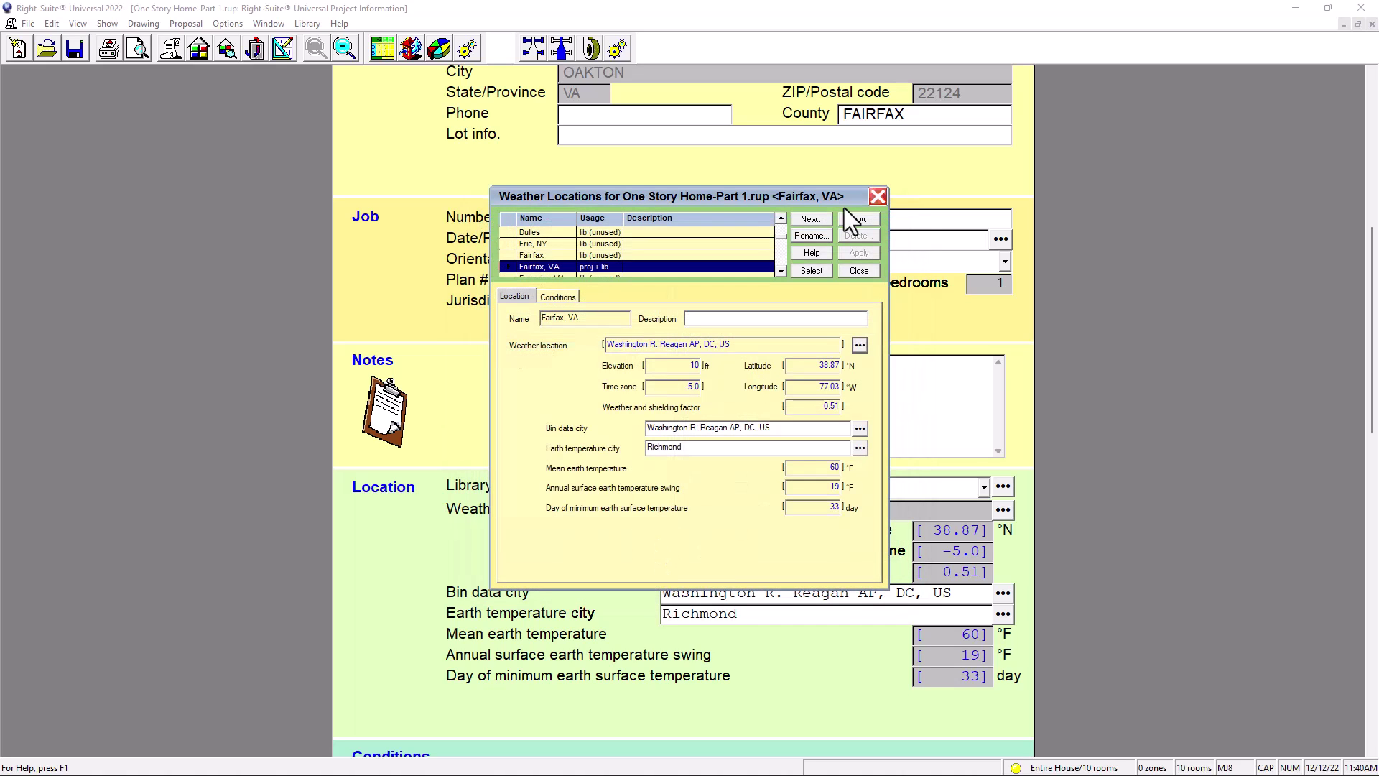
click(876, 195)
scroll(956, 575, down, 1)
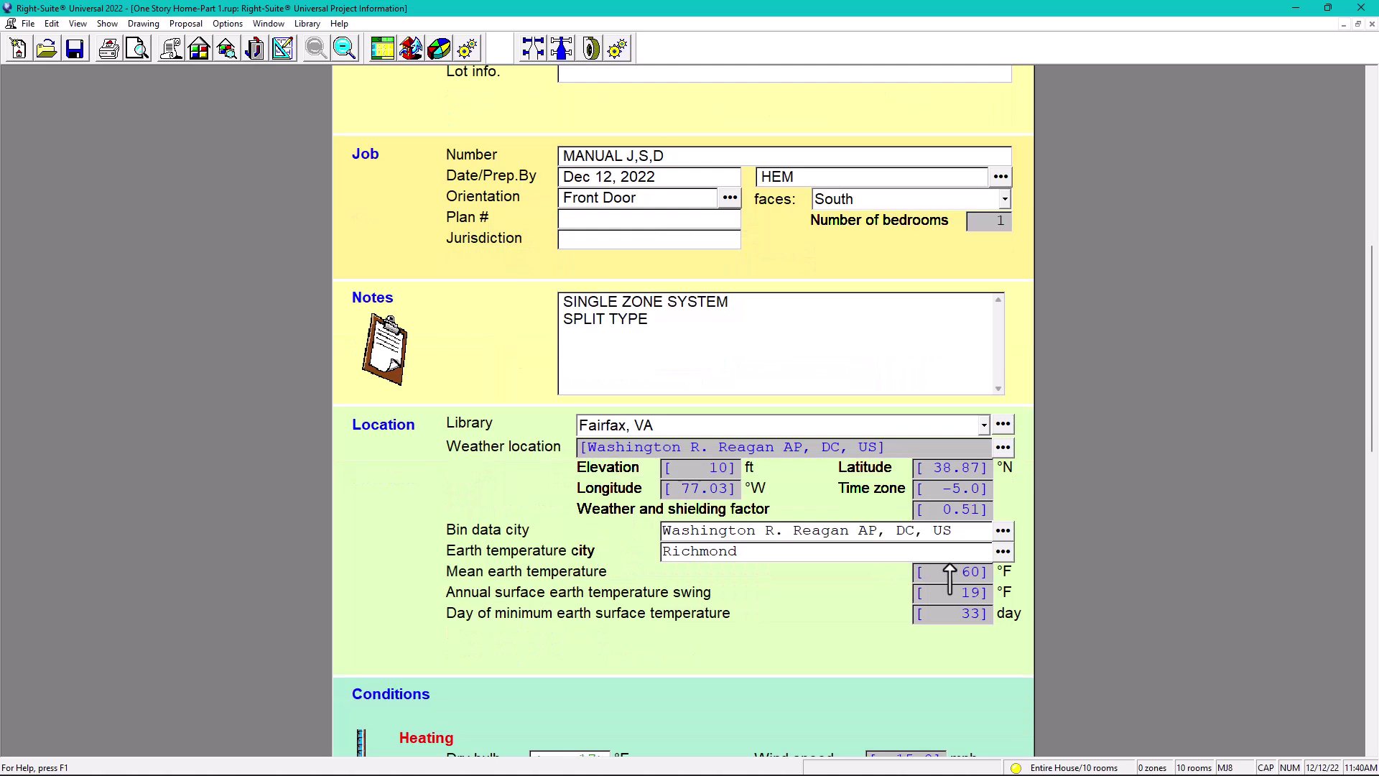
scroll(955, 582, down, 4)
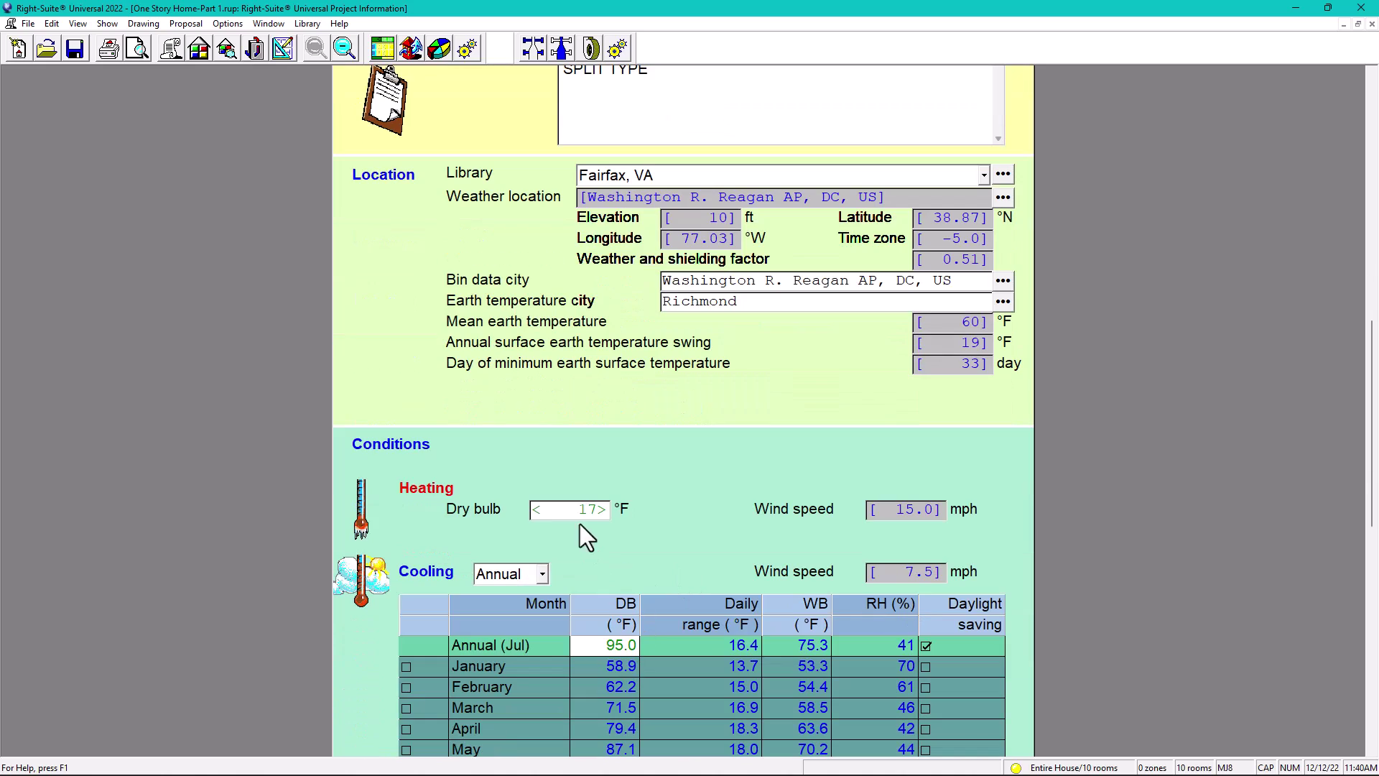
- Clear the dry bulb overrides so annual cooling reverts to 91.9 °F and heating to 20 °F
click(619, 647)
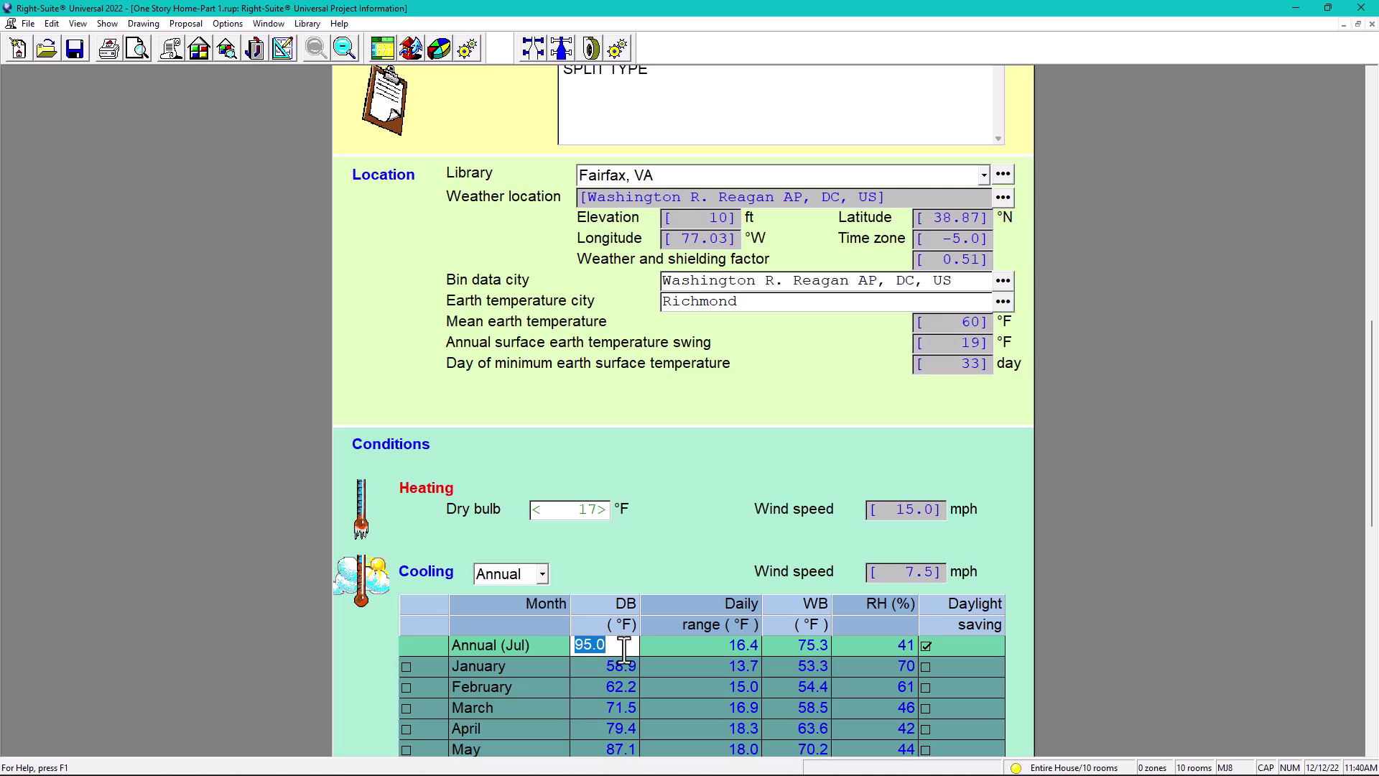
key(Delete)
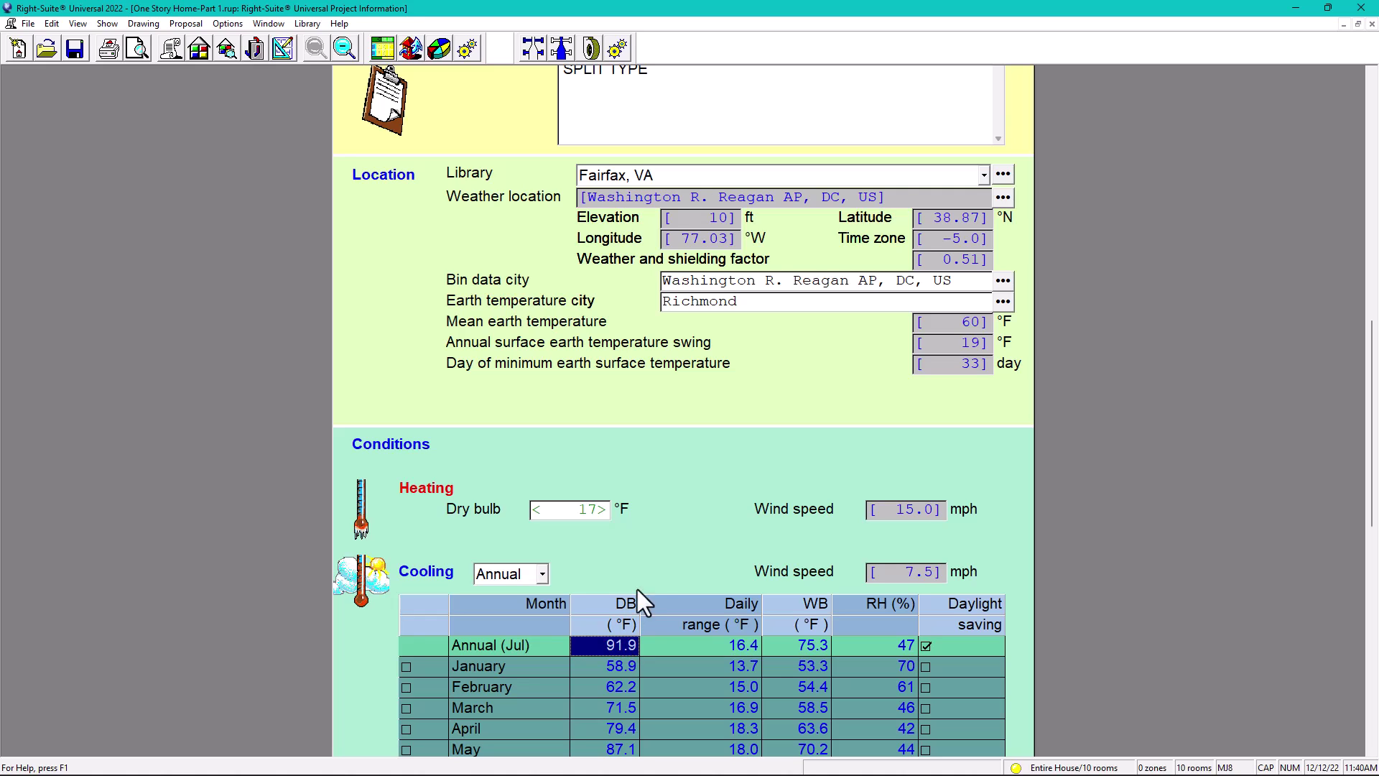
click(596, 510)
key(Delete)
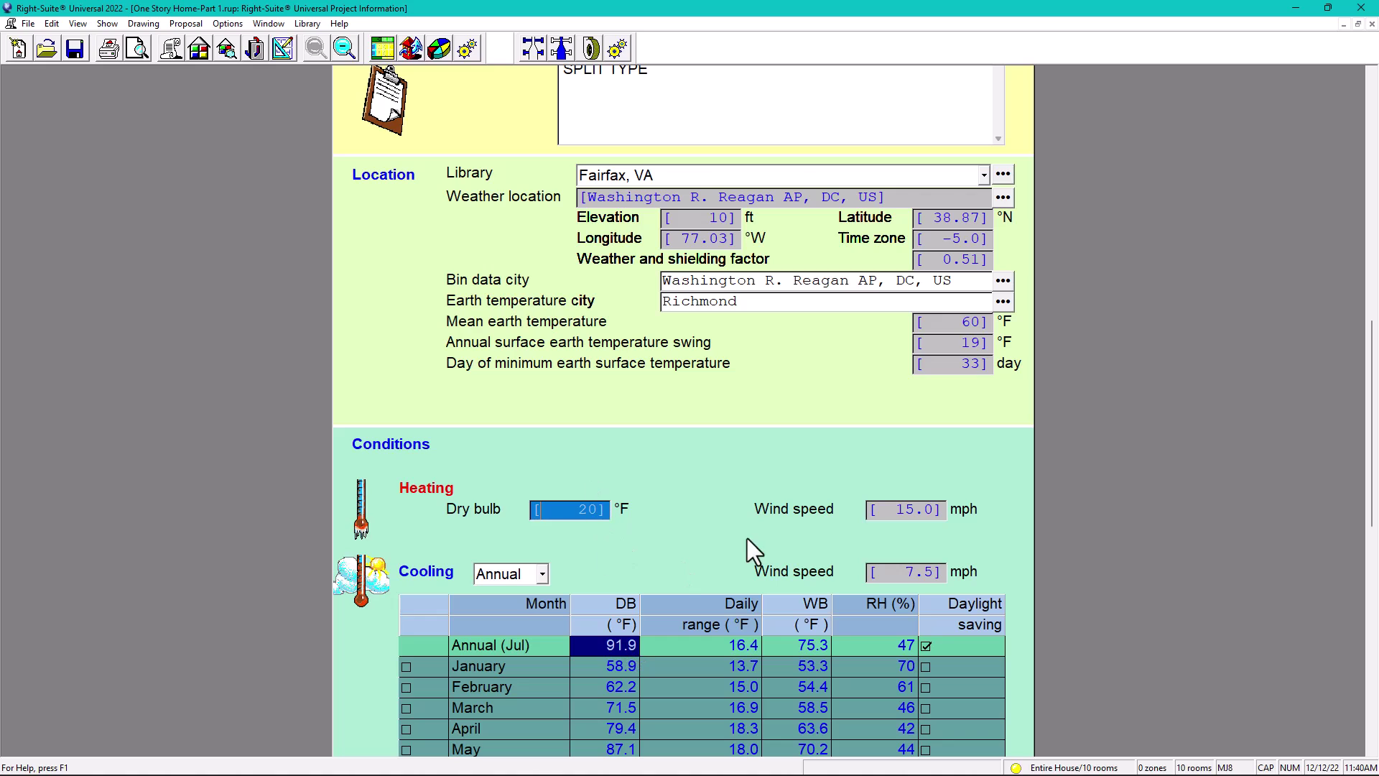
scroll(731, 445, up, 5)
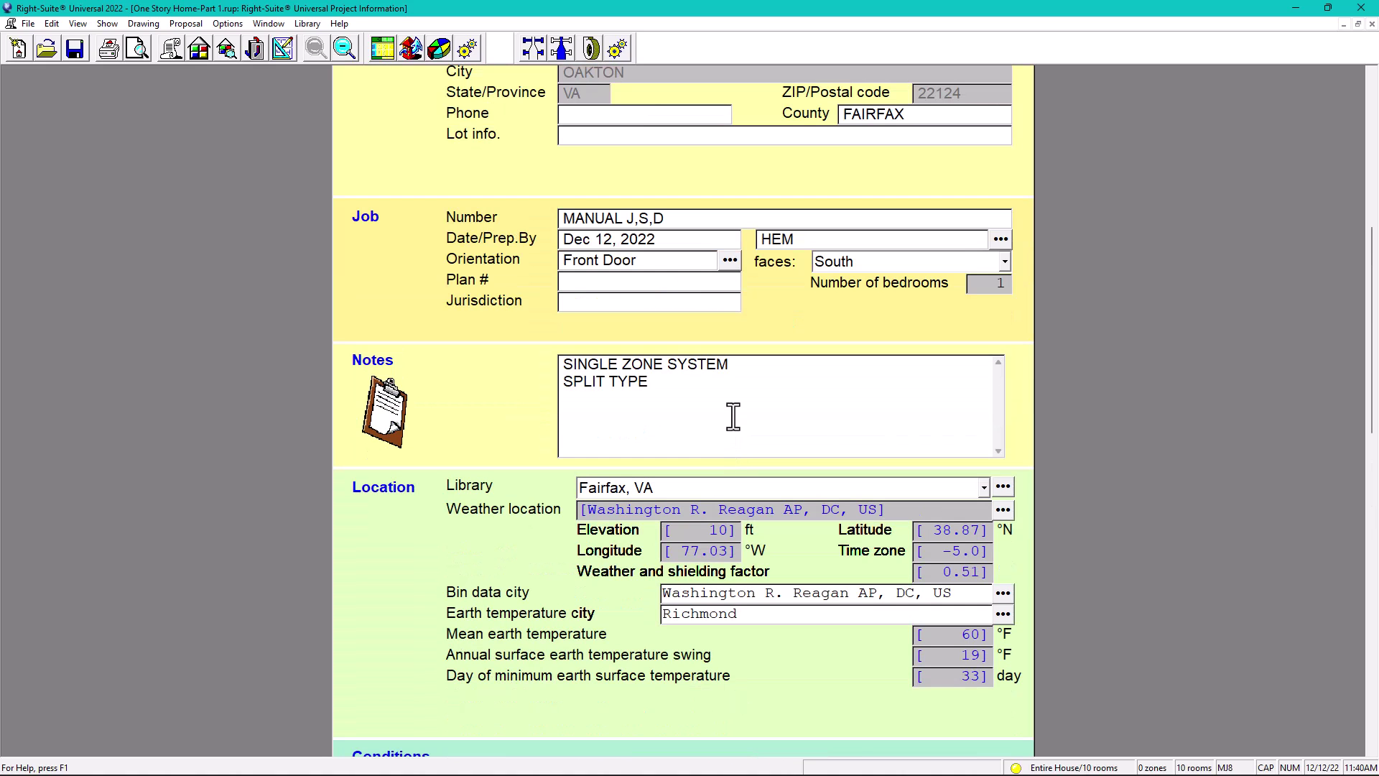
click(819, 393)
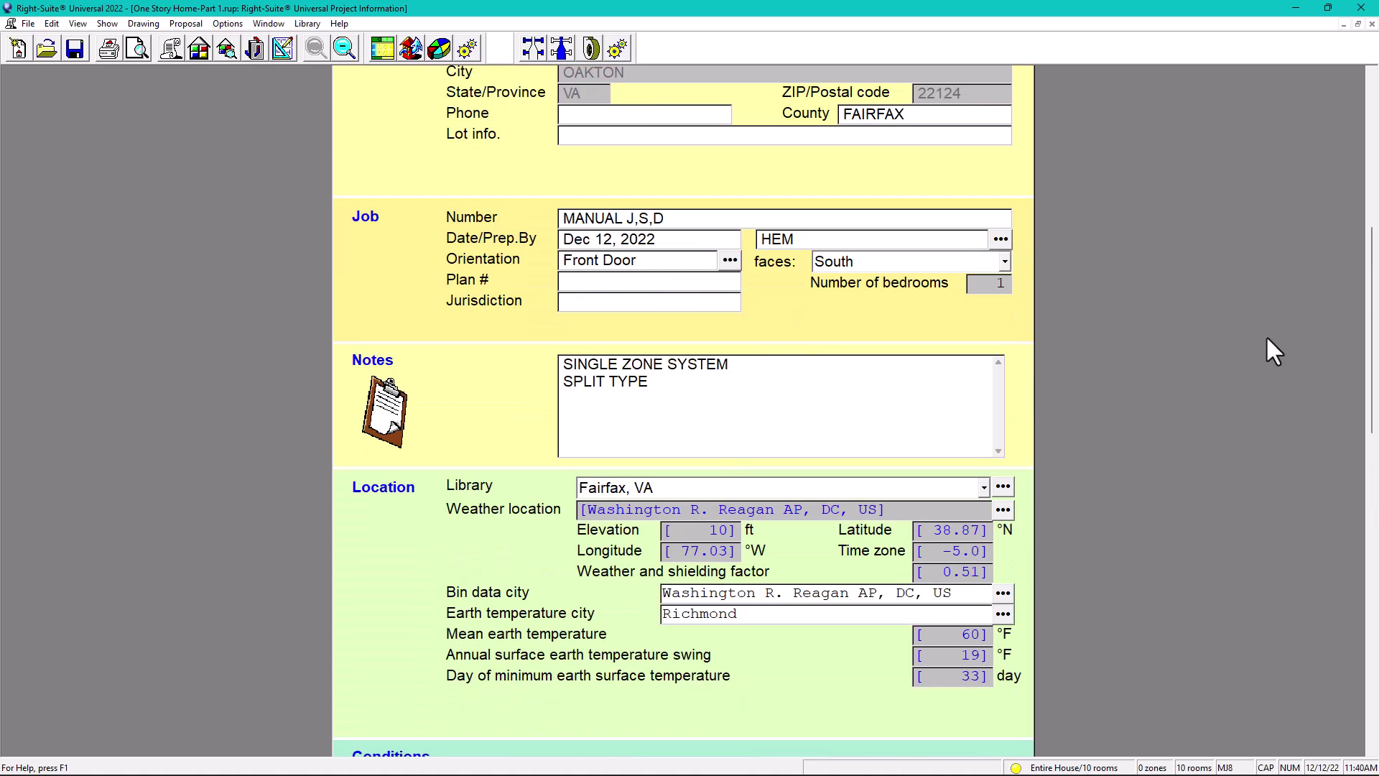
drag(1372, 309, 1330, 512)
scroll(882, 463, down, 5)
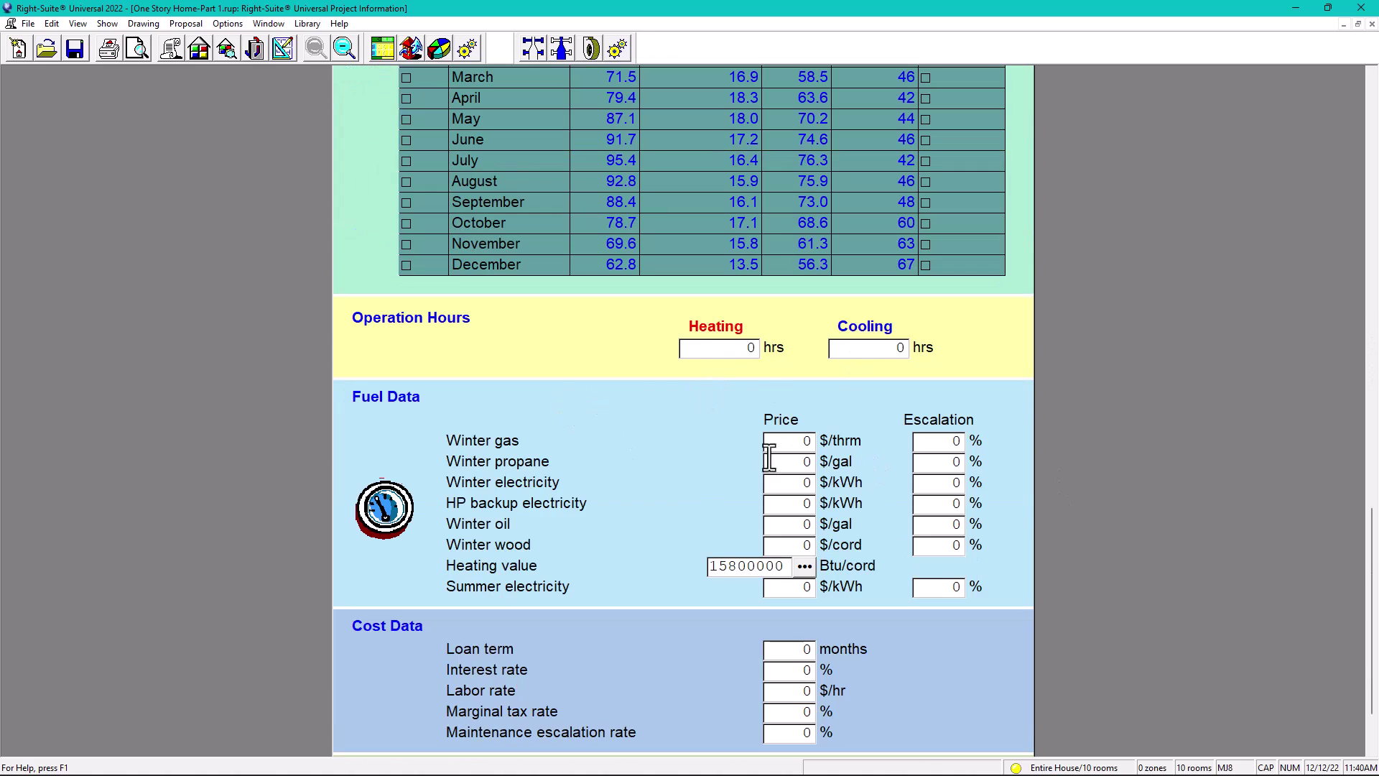
scroll(875, 520, down, 1)
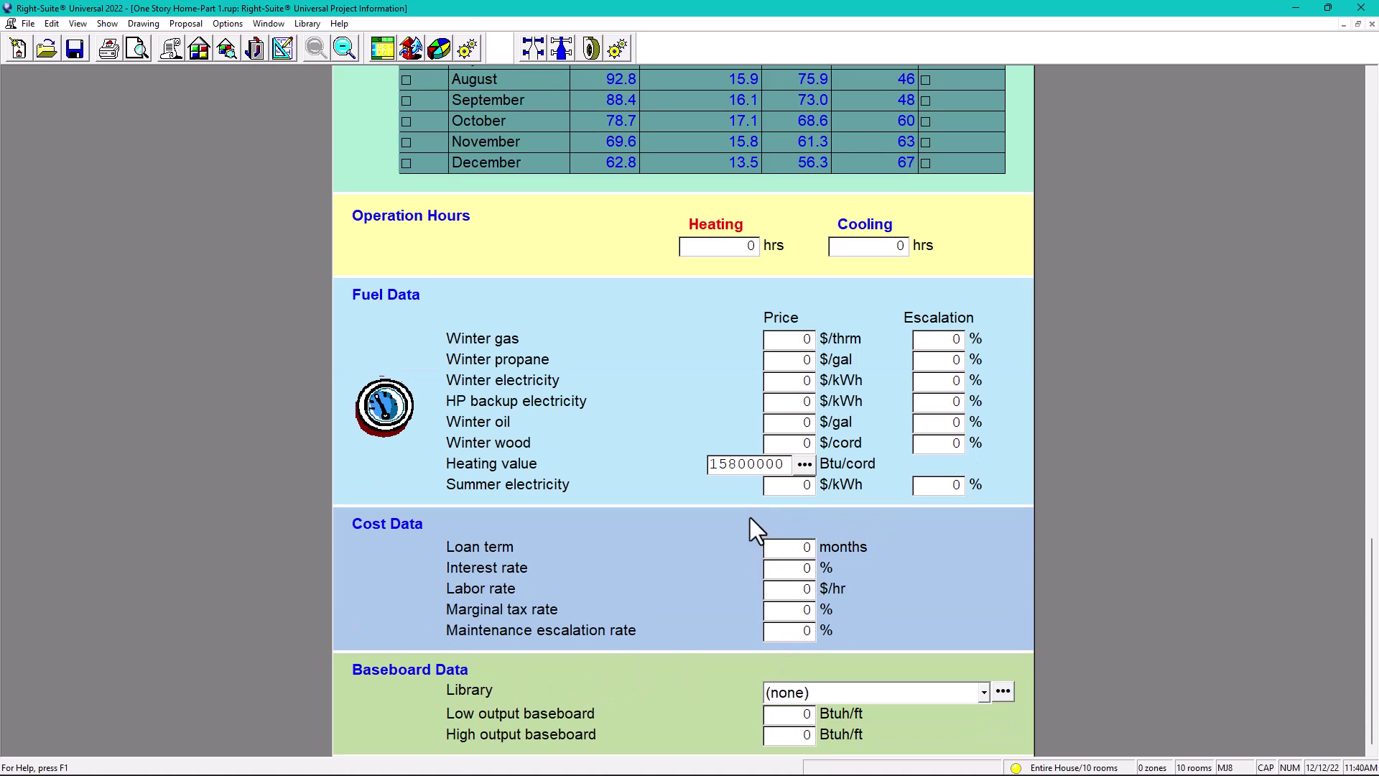
scroll(751, 503, up, 5)
scroll(754, 493, up, 1)
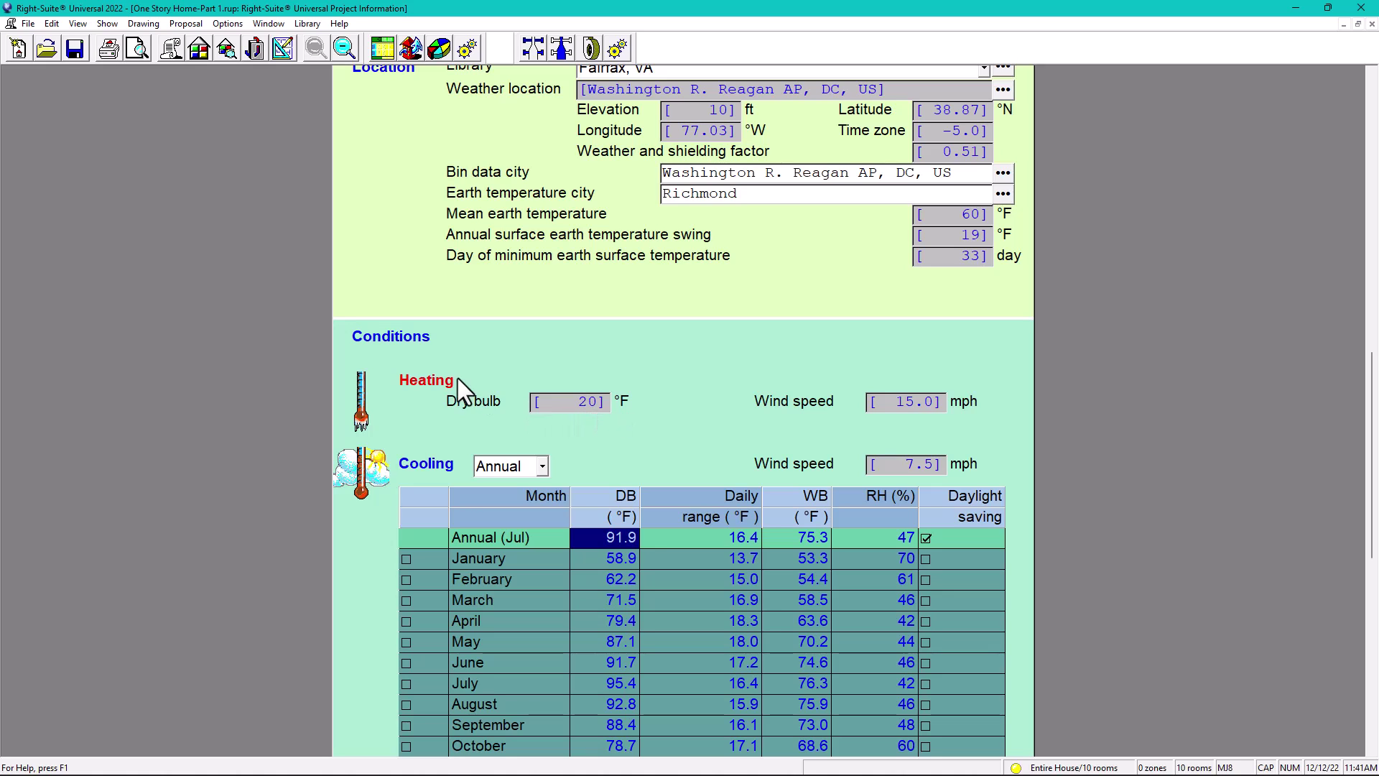
scroll(743, 367, up, 3)
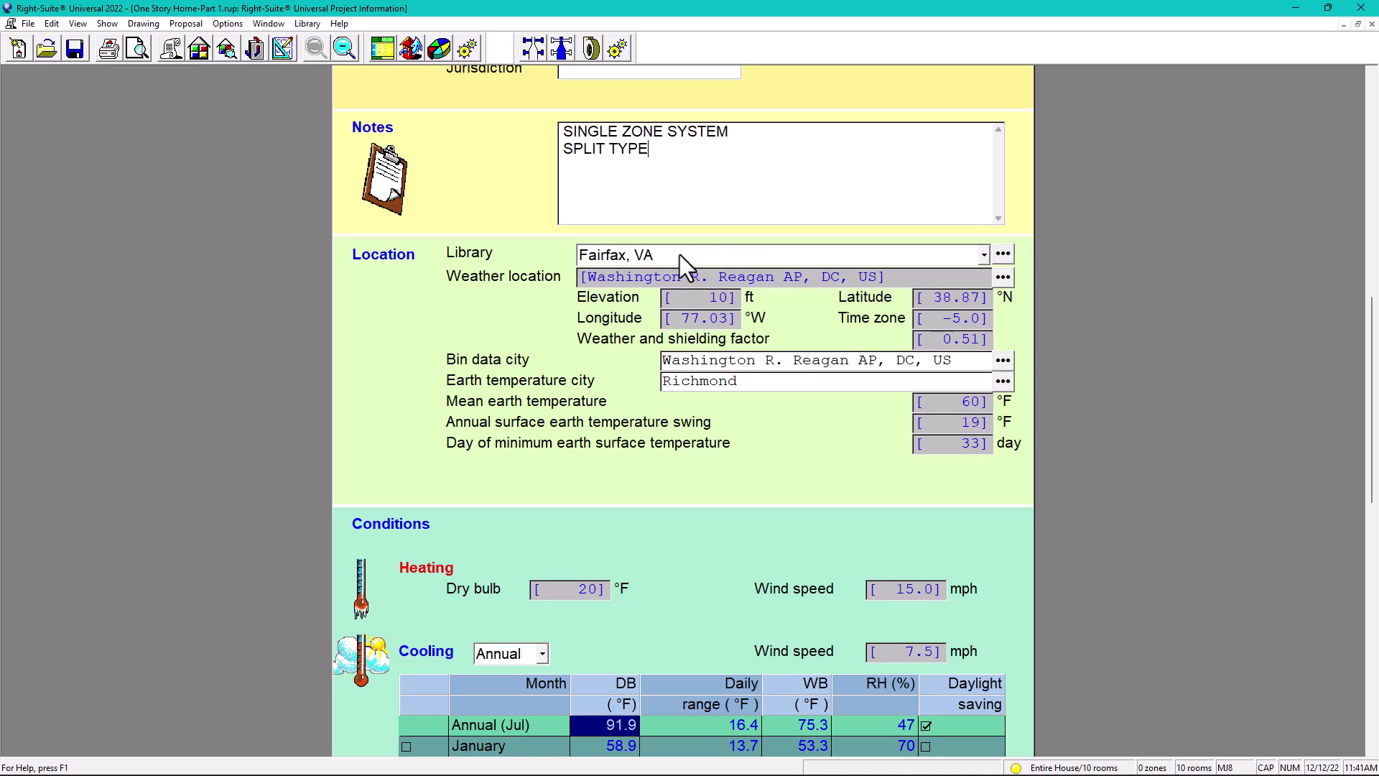
scroll(685, 257, up, 12)
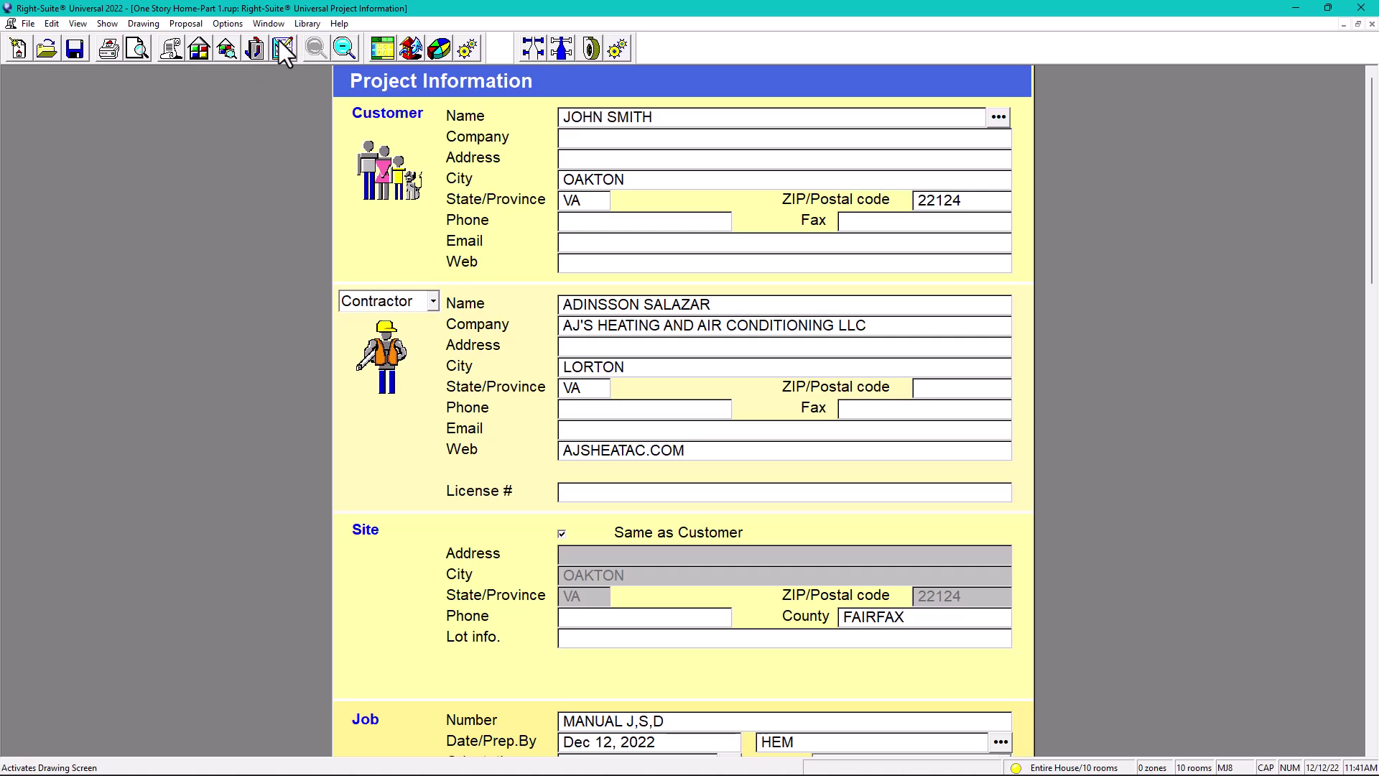
- Switch from the Project Information form to the Right-Draw ten-room floor plan
scroll(846, 422, down, 3)
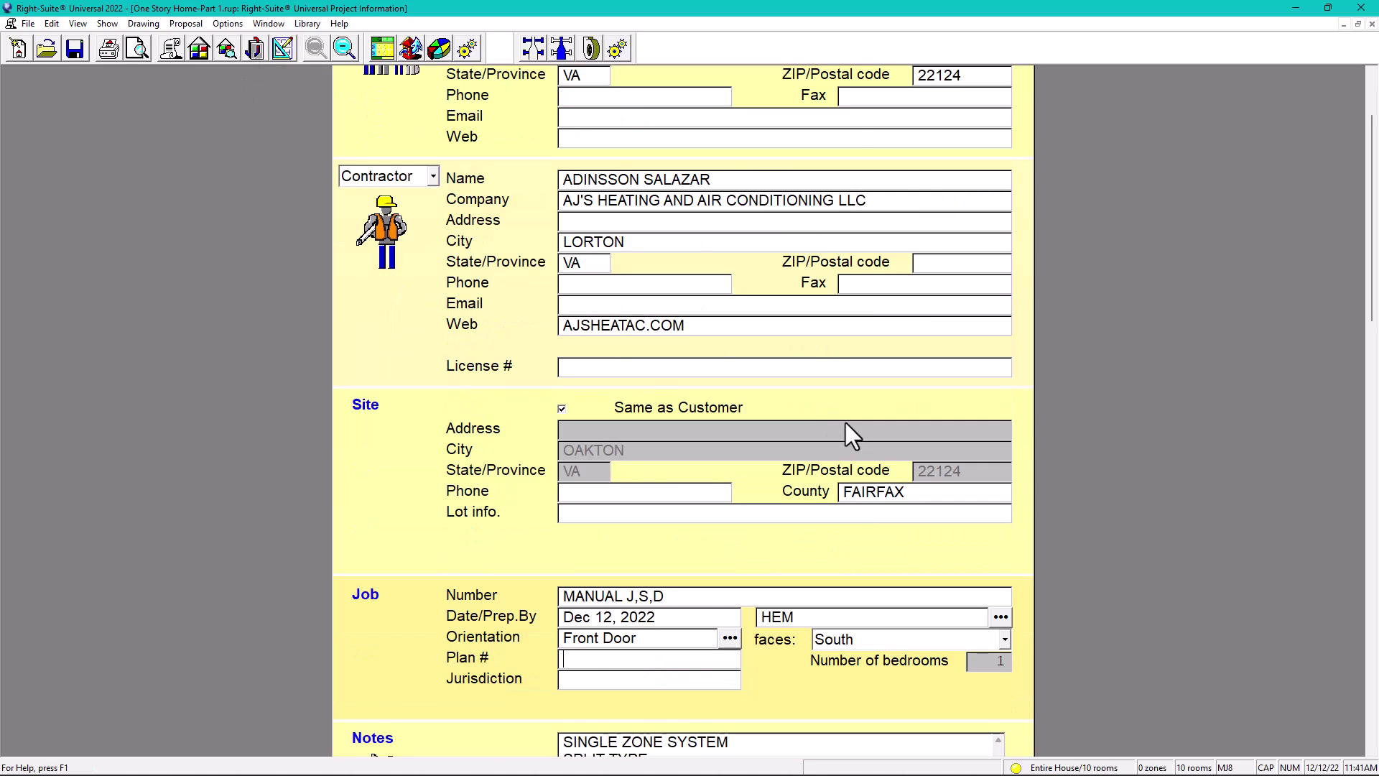
scroll(855, 517, down, 1)
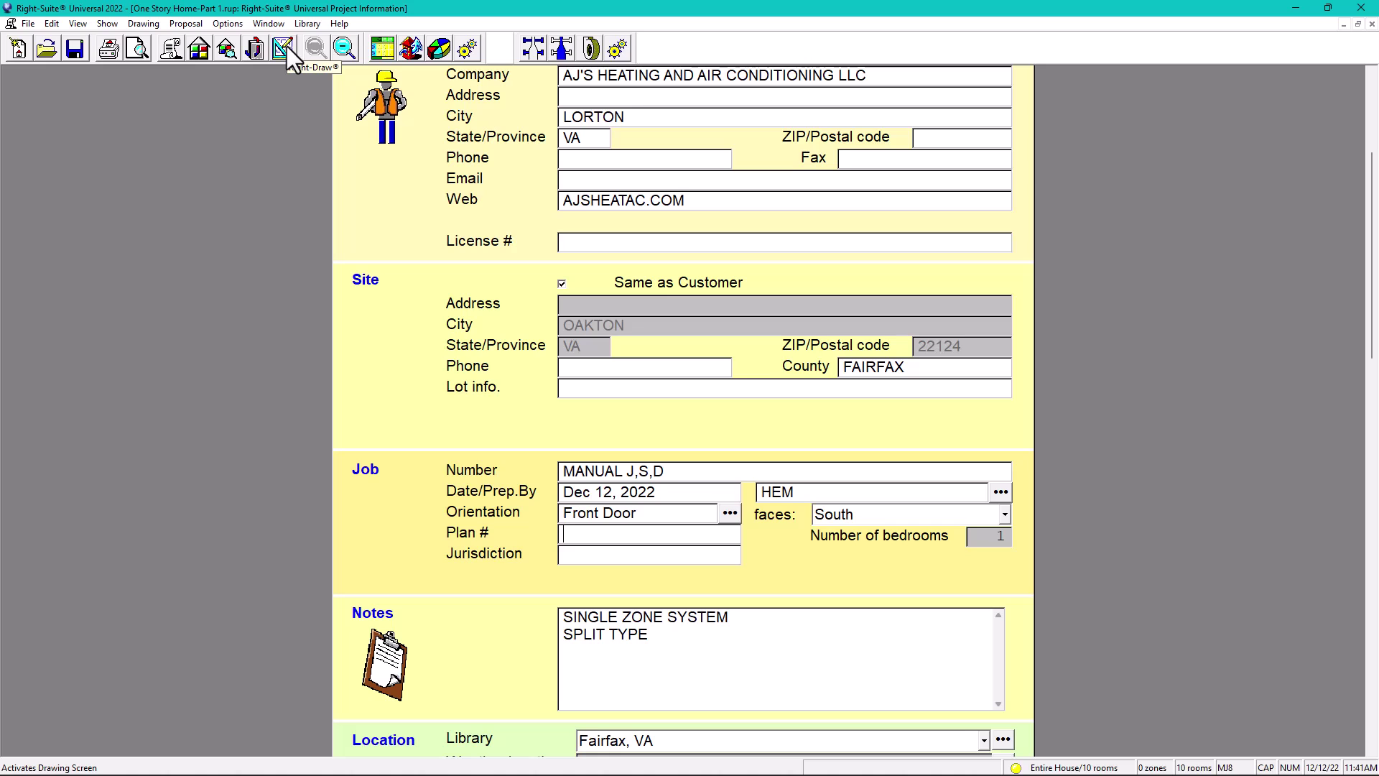
click(283, 49)
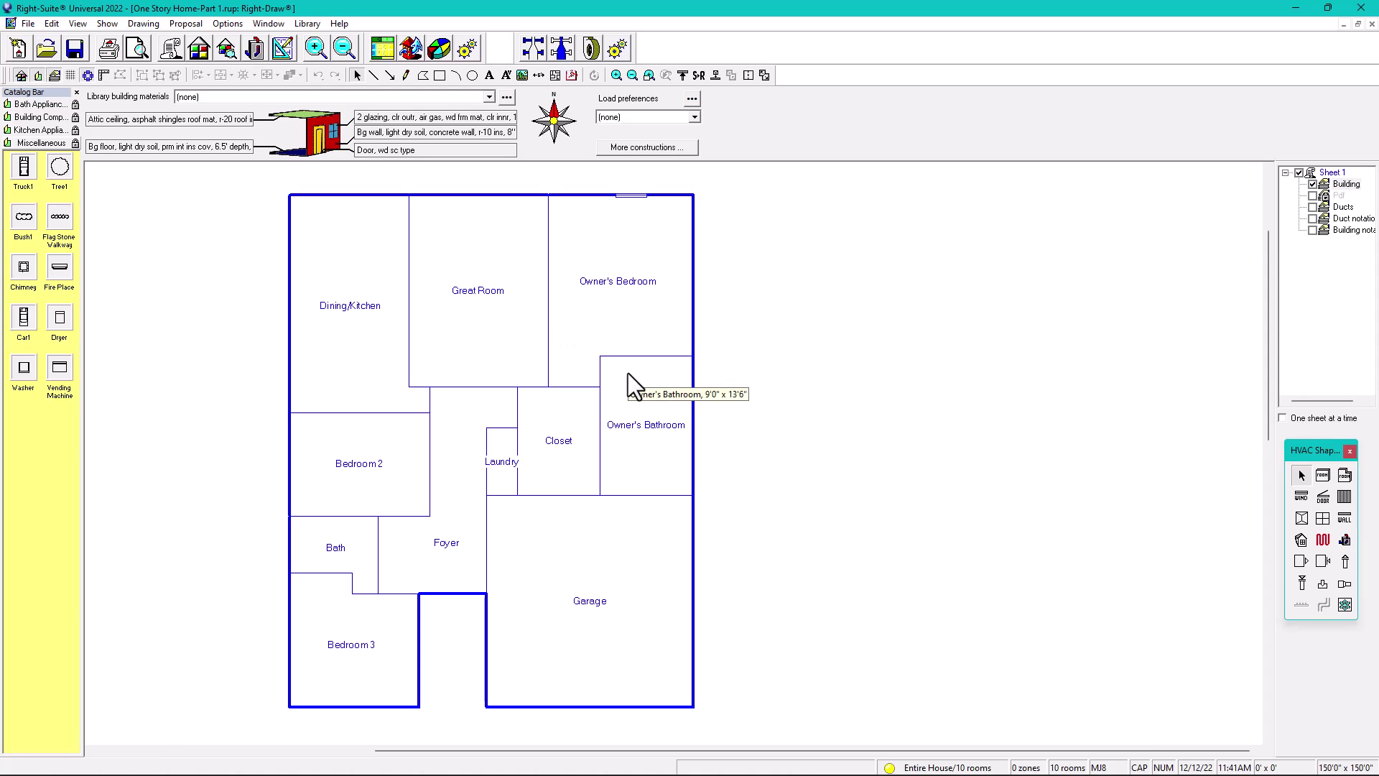
- Draw a 3×7 ft south-facing door in the foyer's bottom wall and open its details
click(1324, 501)
drag(438, 596, 472, 594)
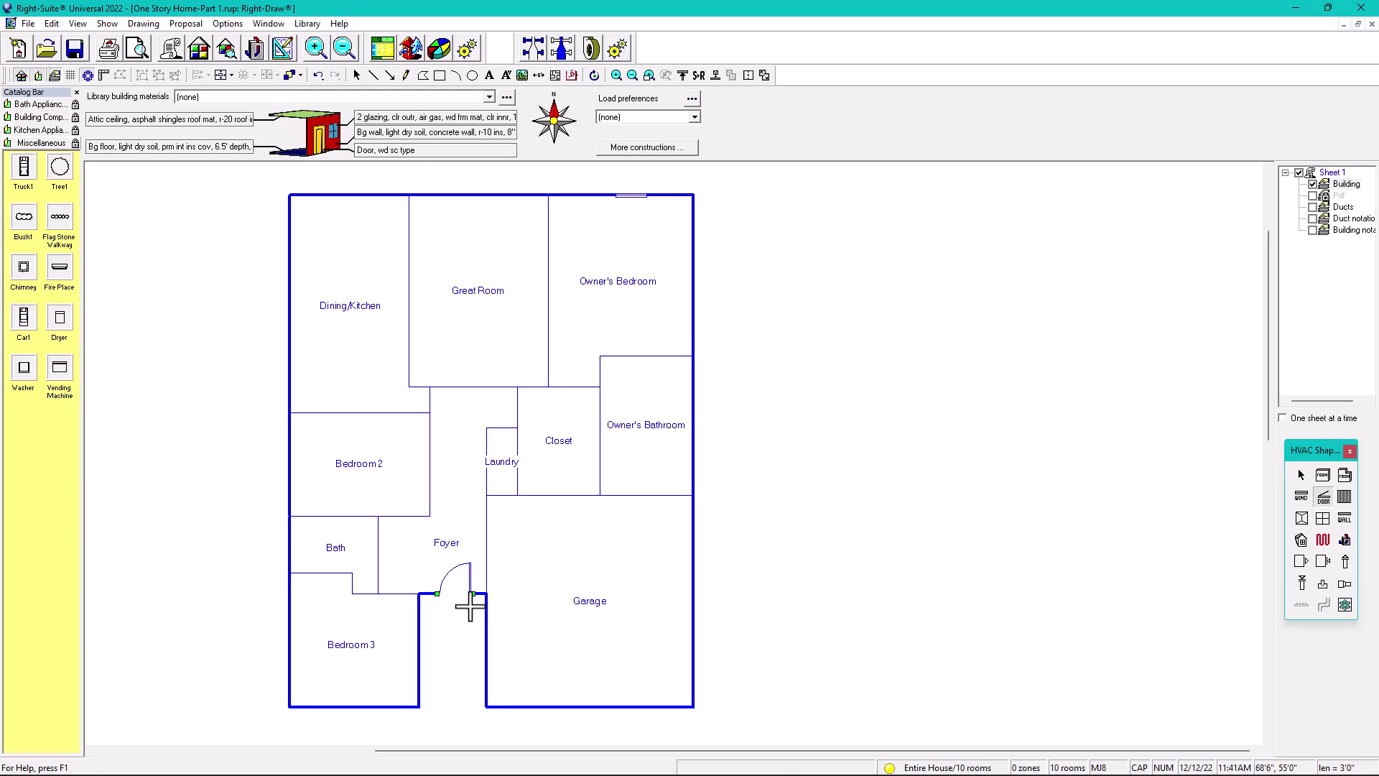
click(1302, 474)
double_click(455, 592)
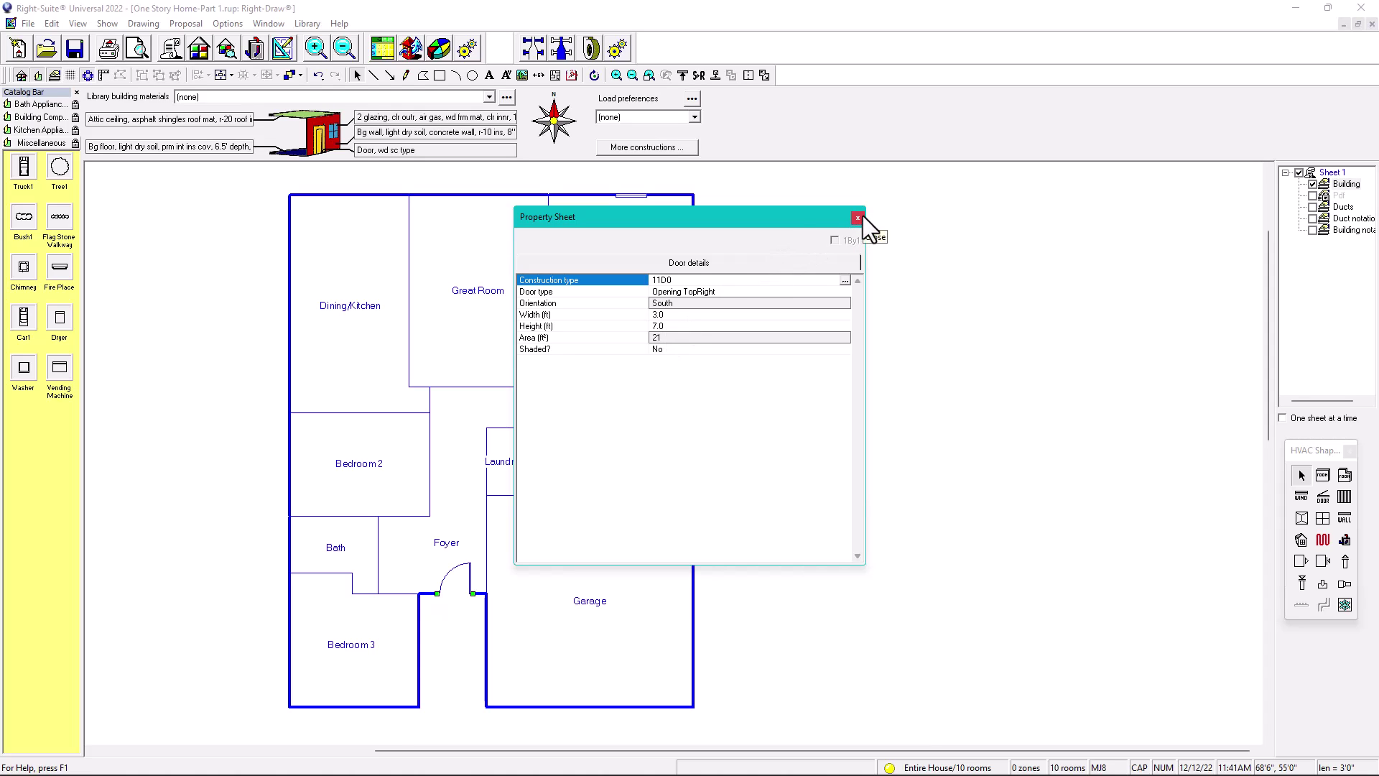
- Give the foyer door the ENTRY DOOR library construction and close the Property Sheet
double_click(722, 279)
click(685, 201)
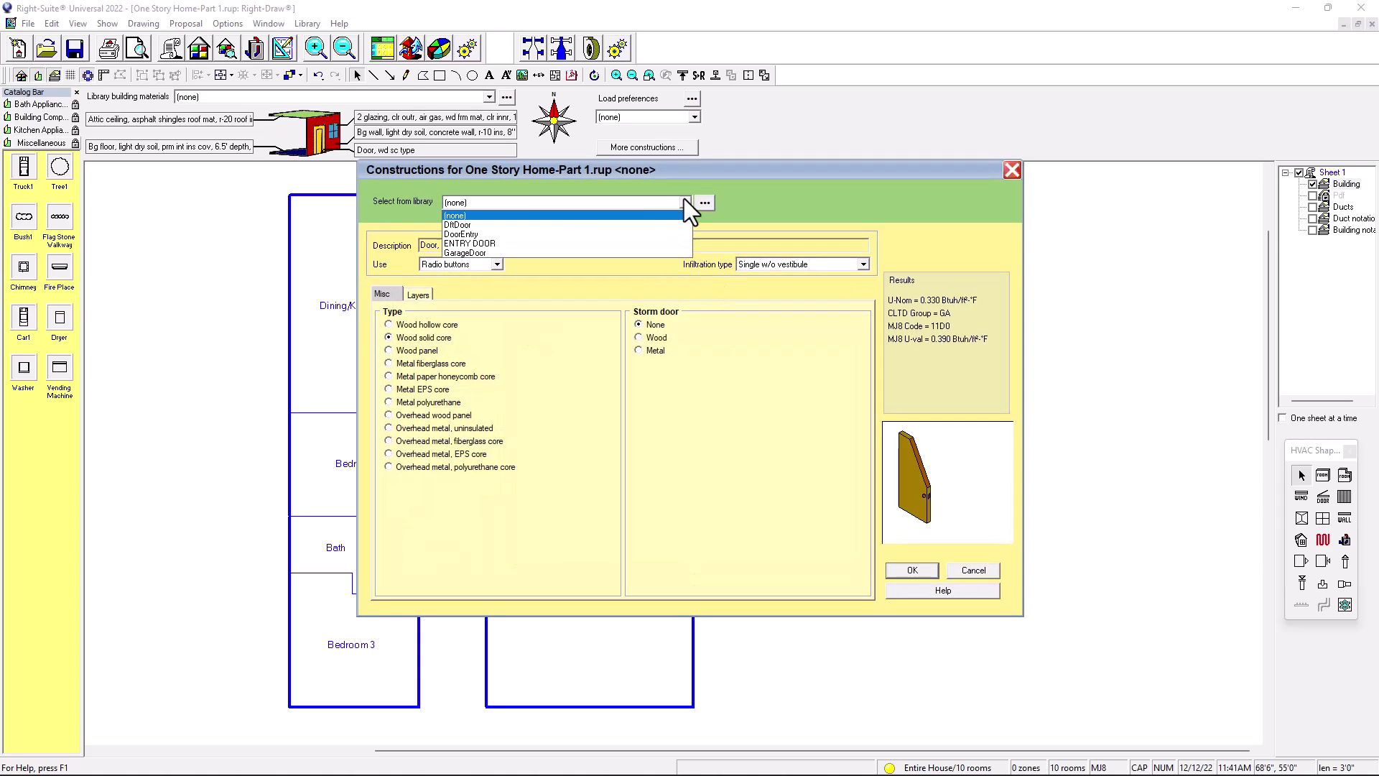
click(477, 245)
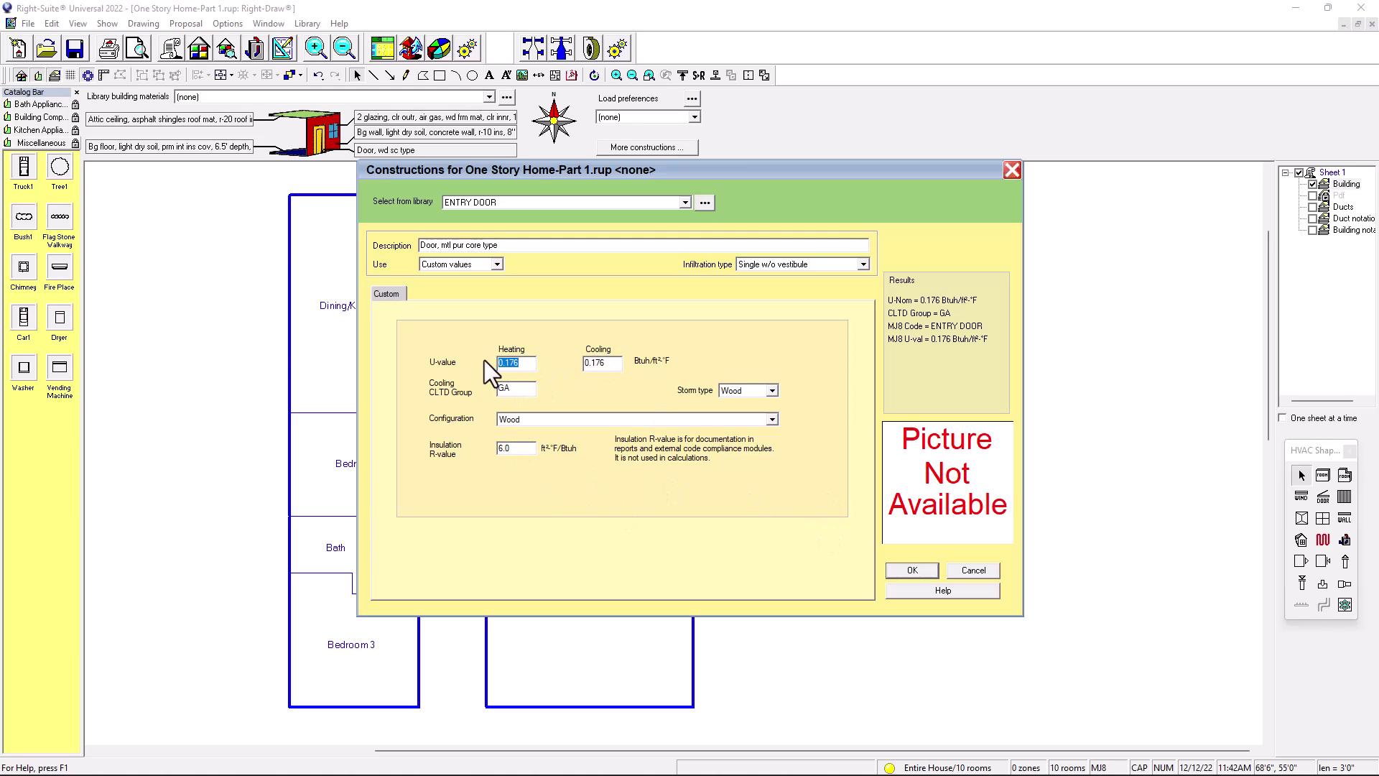
click(910, 571)
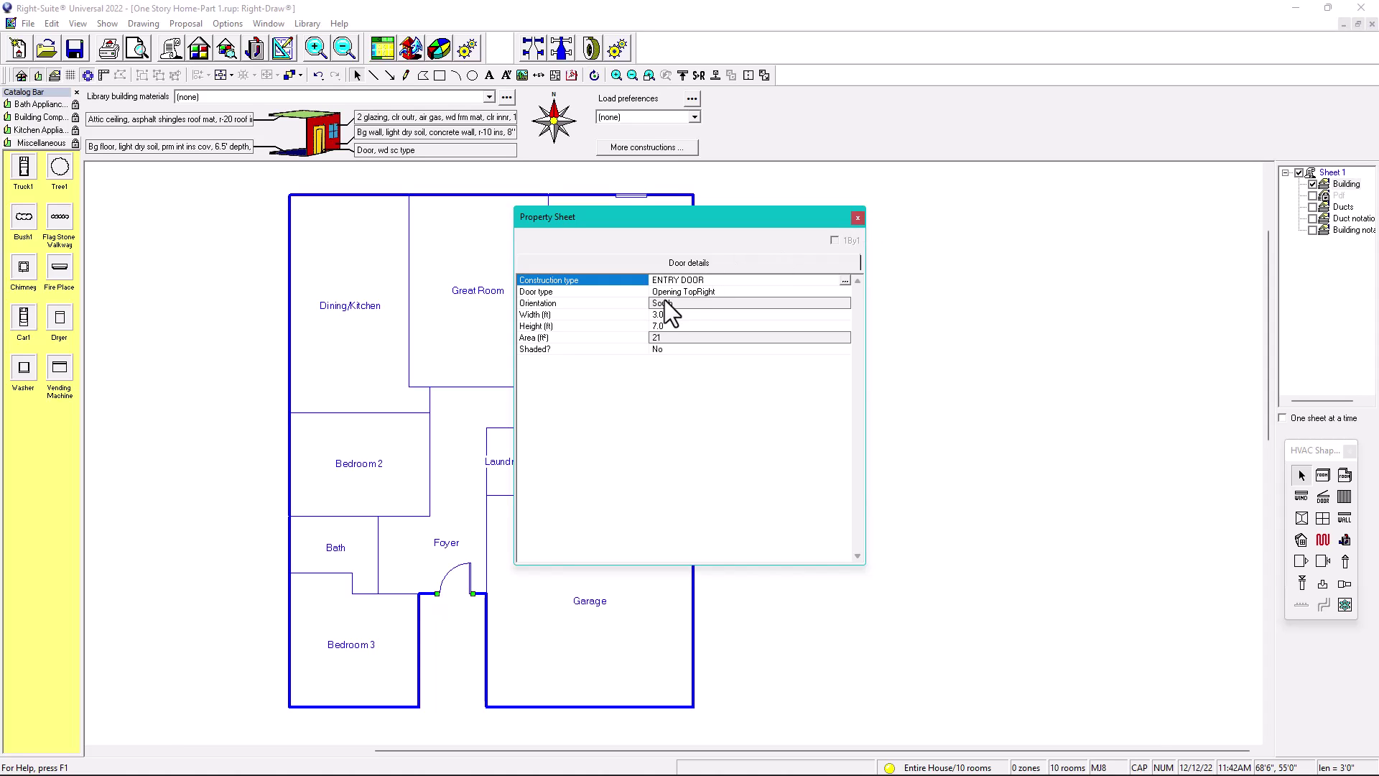
click(858, 218)
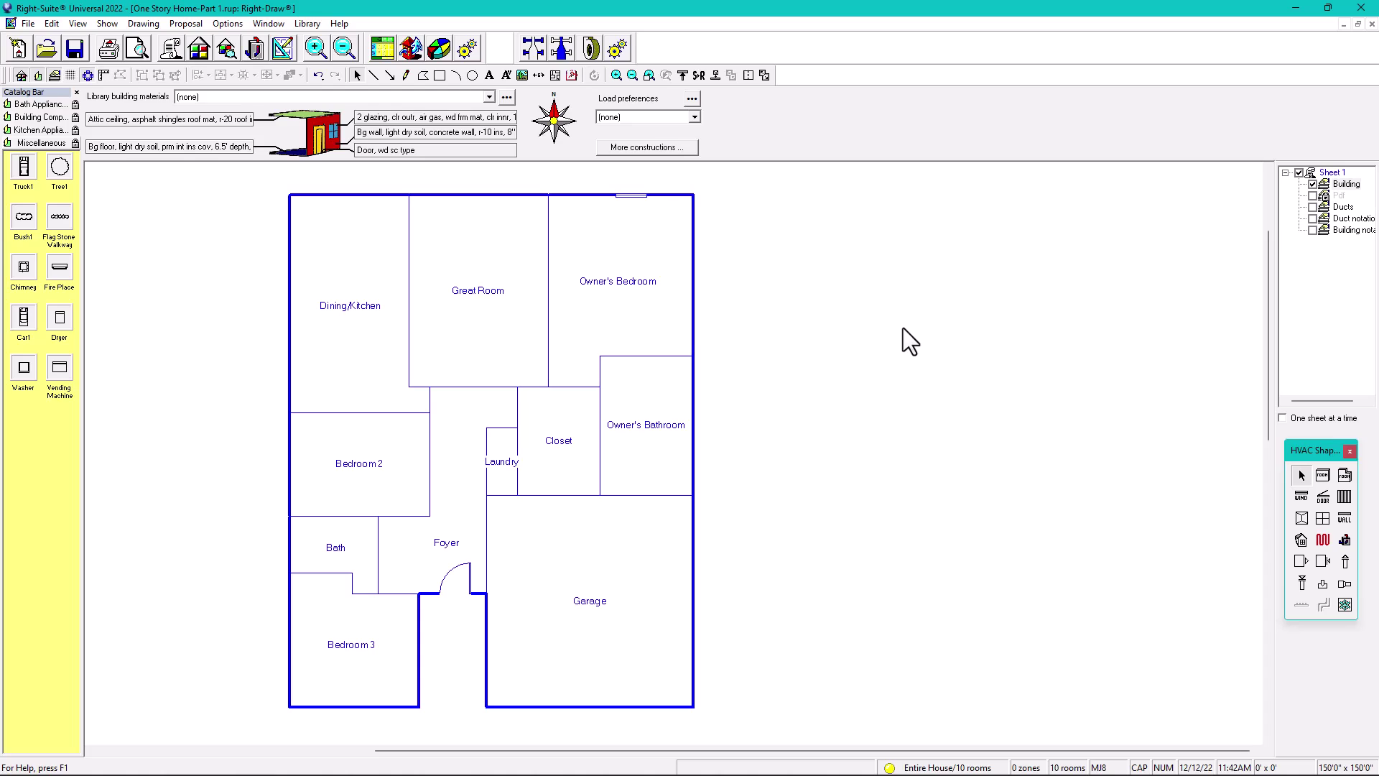
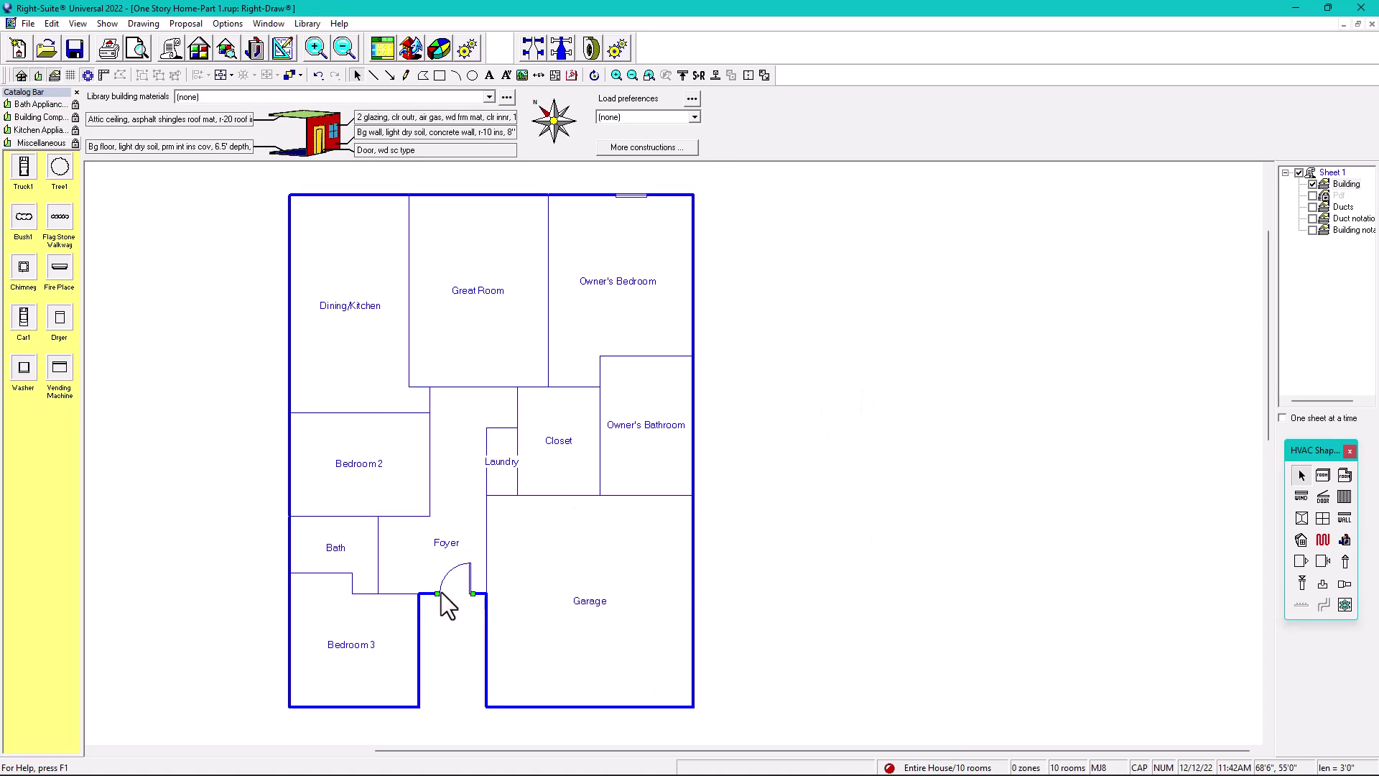
- Rotate the plan's north direction until the Foyer entry door's Orientation reads South
click(819, 560)
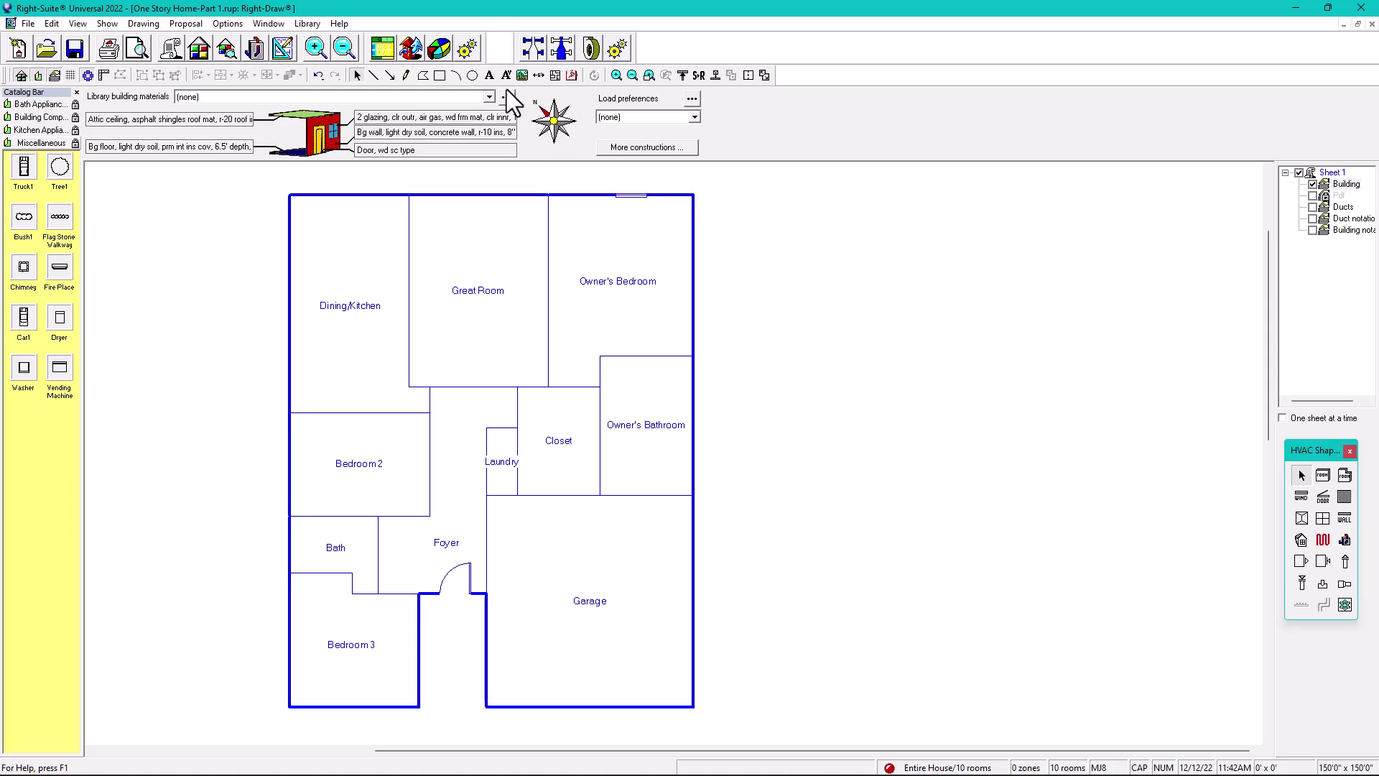
click(554, 132)
click(460, 593)
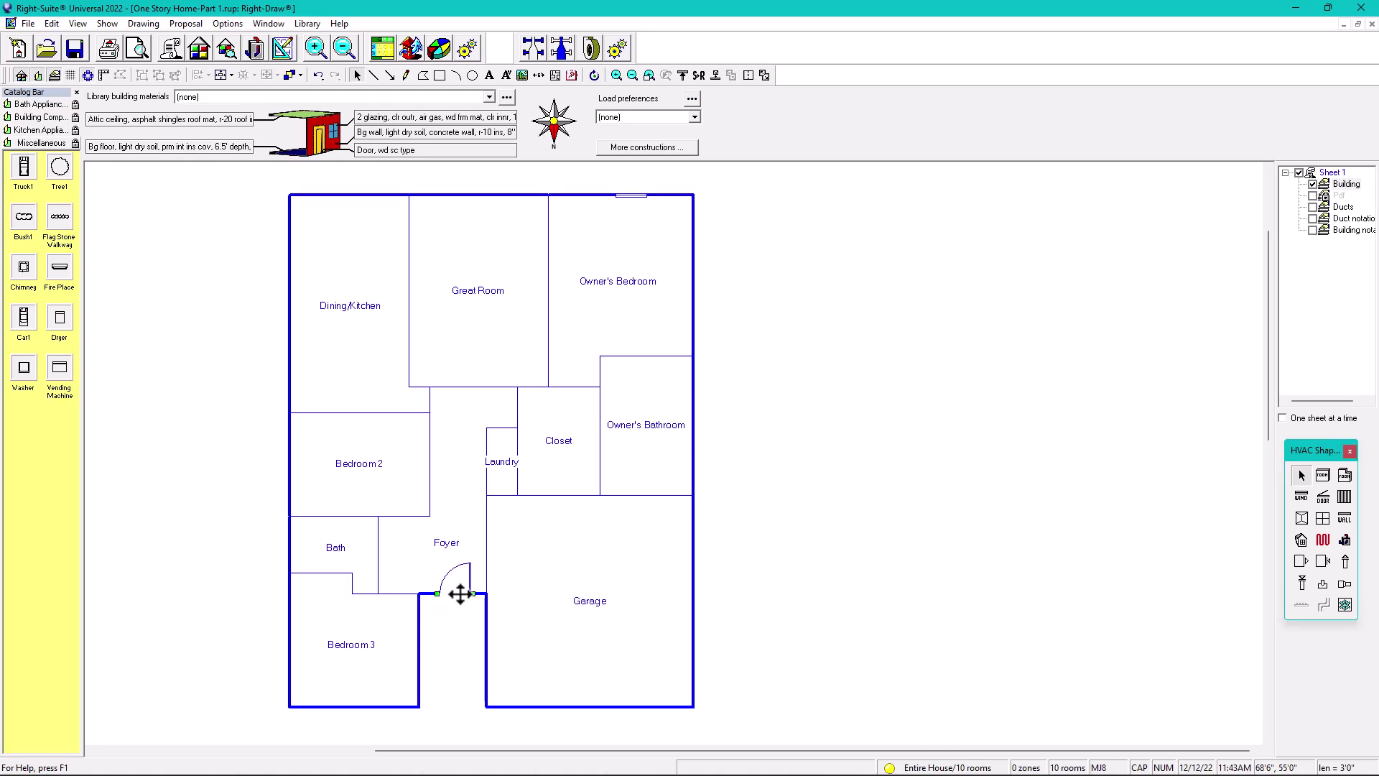
double_click(460, 593)
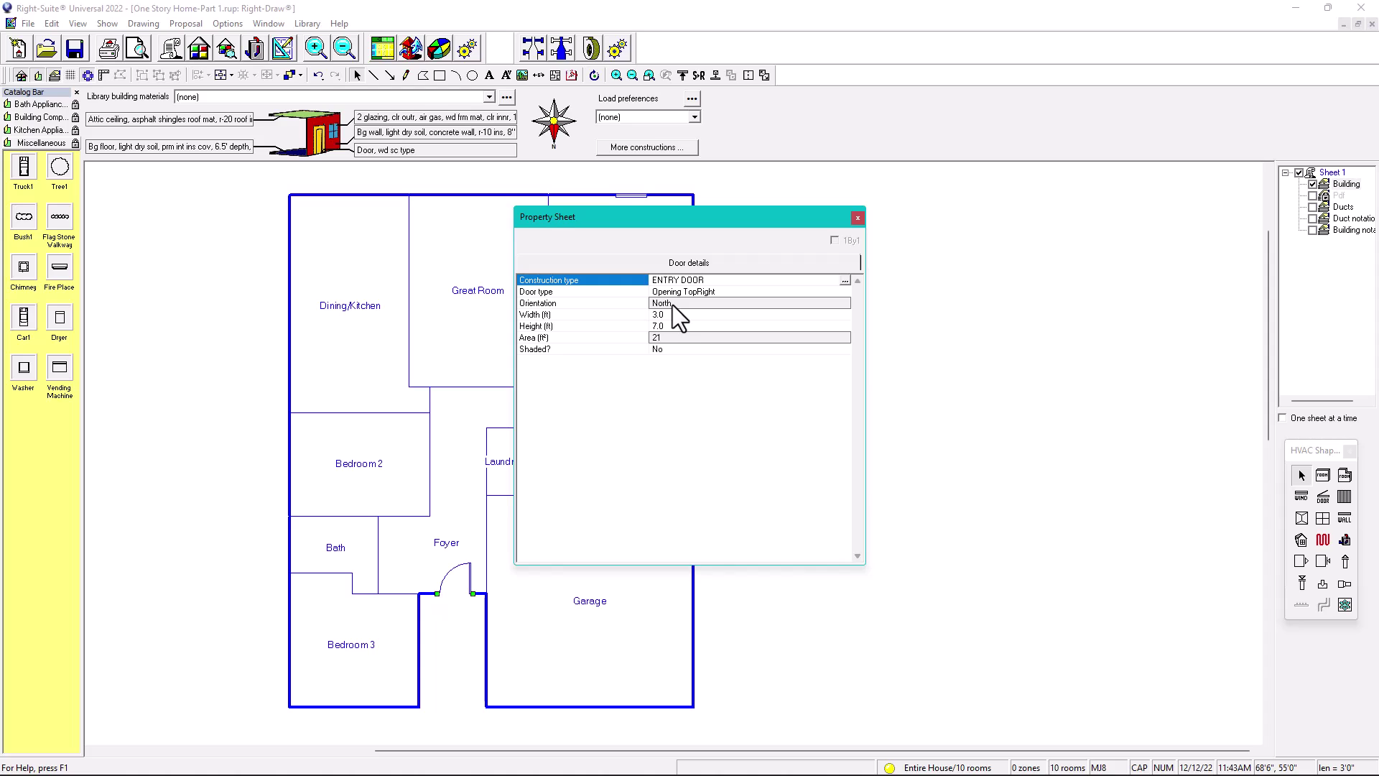
click(858, 218)
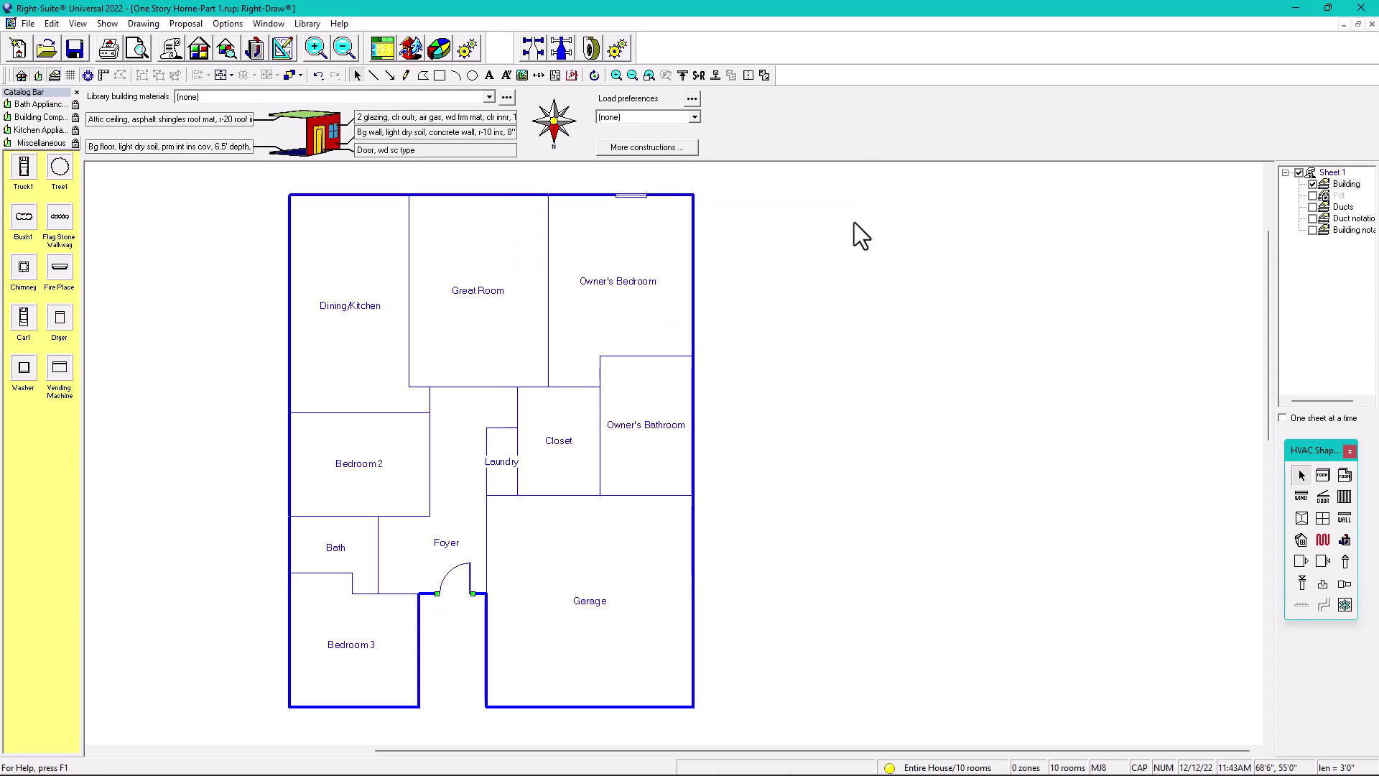
click(558, 124)
double_click(457, 596)
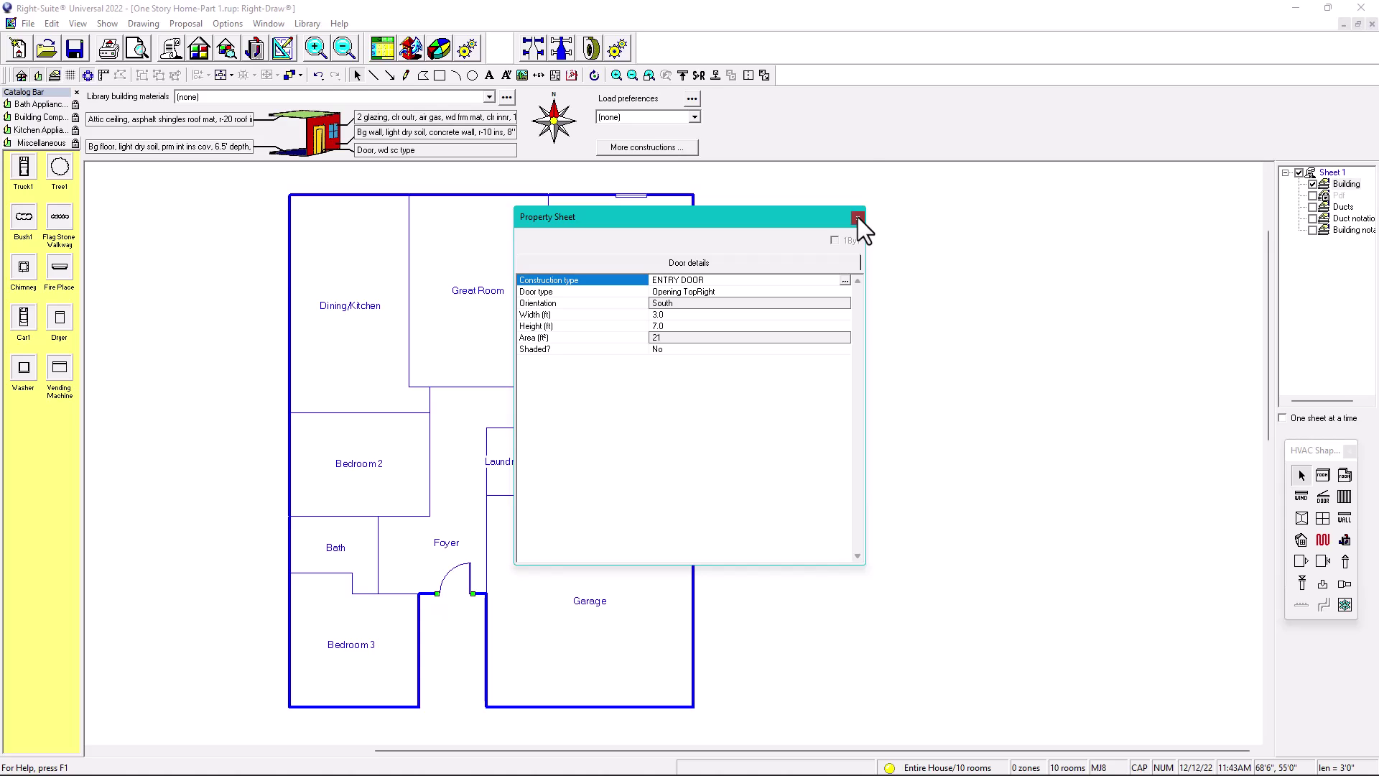
click(857, 217)
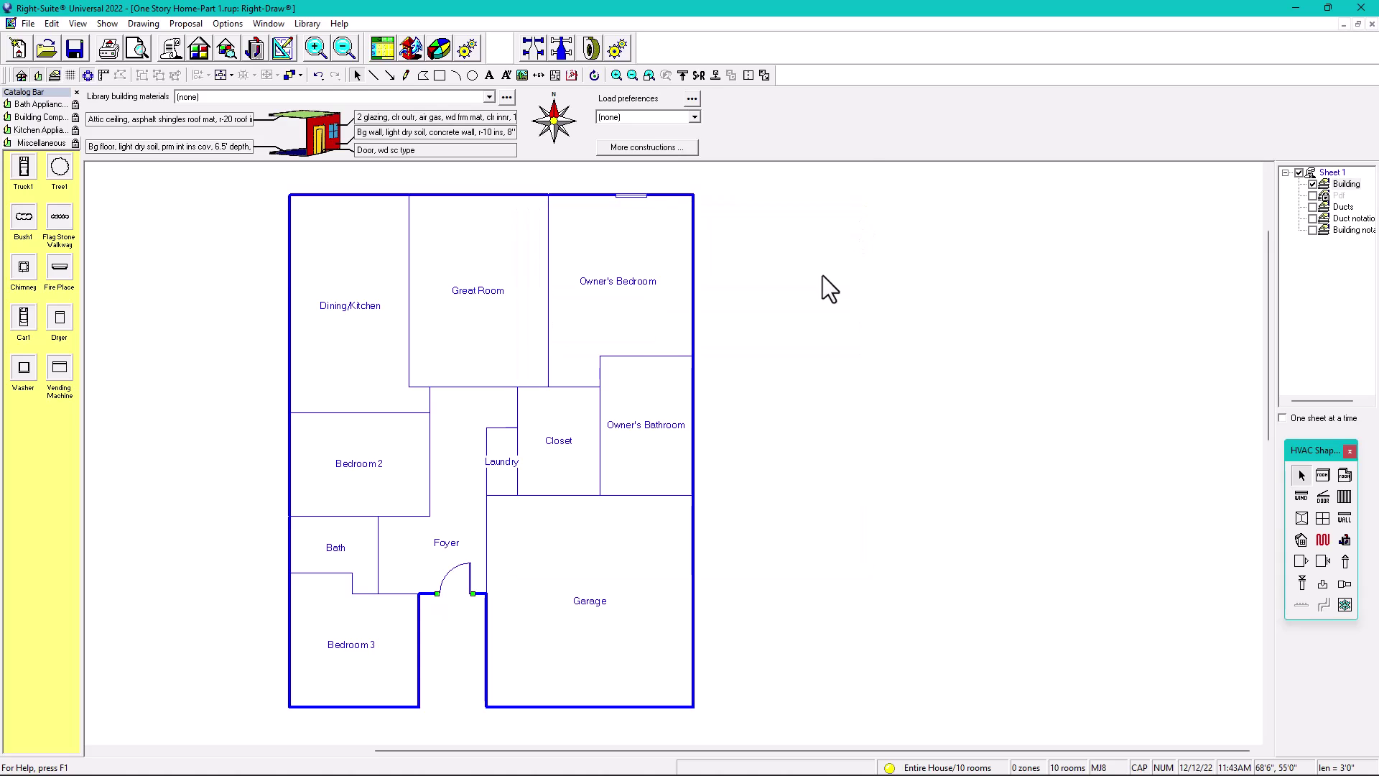
- Show the Pdf background layer and make the Building layer active
click(1313, 196)
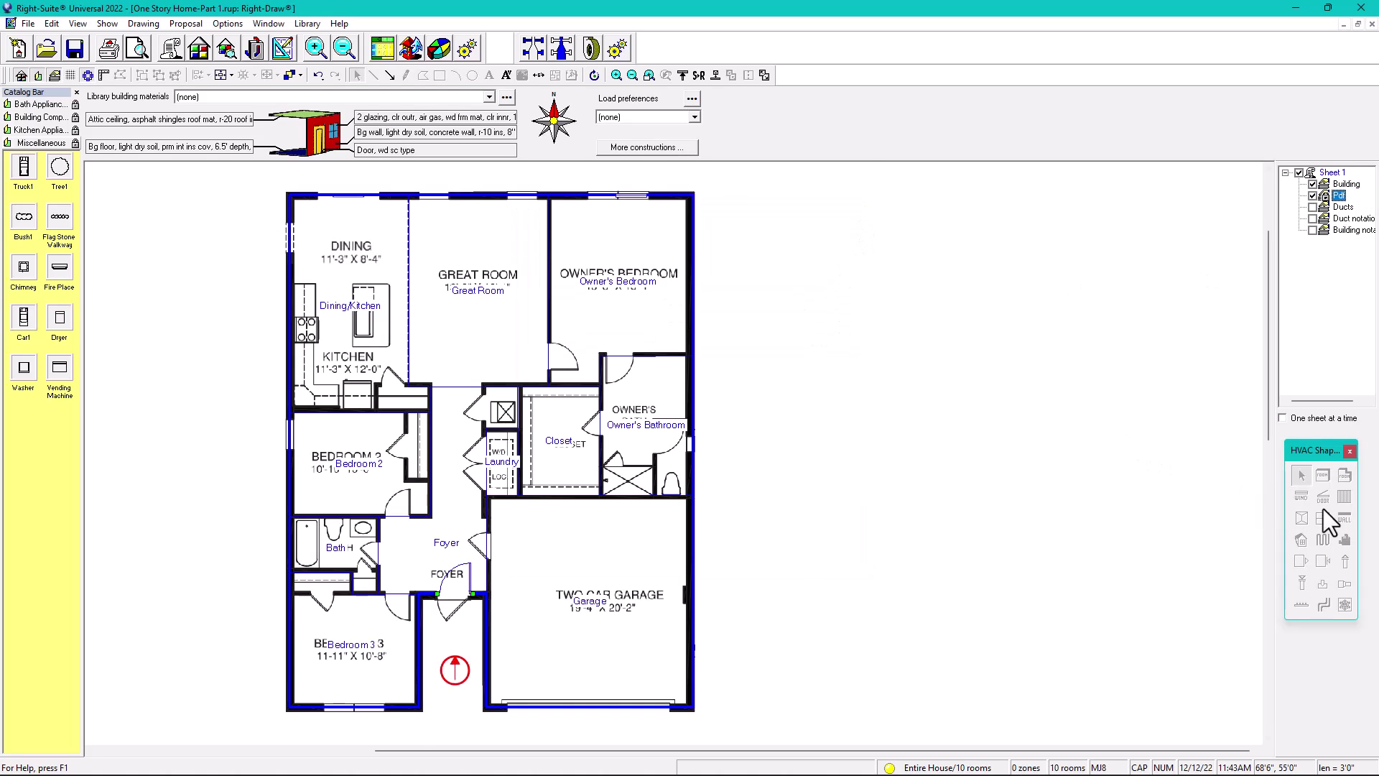
click(1345, 185)
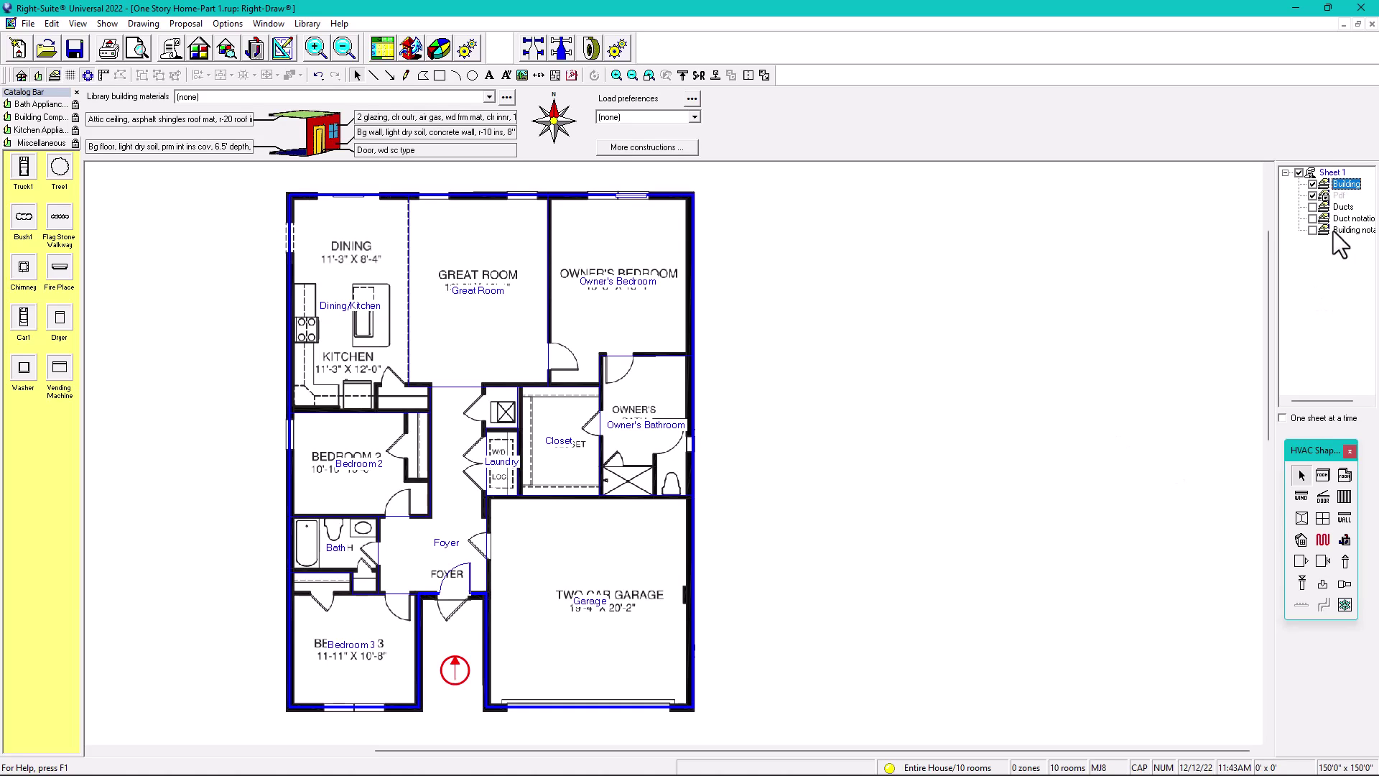
click(1301, 496)
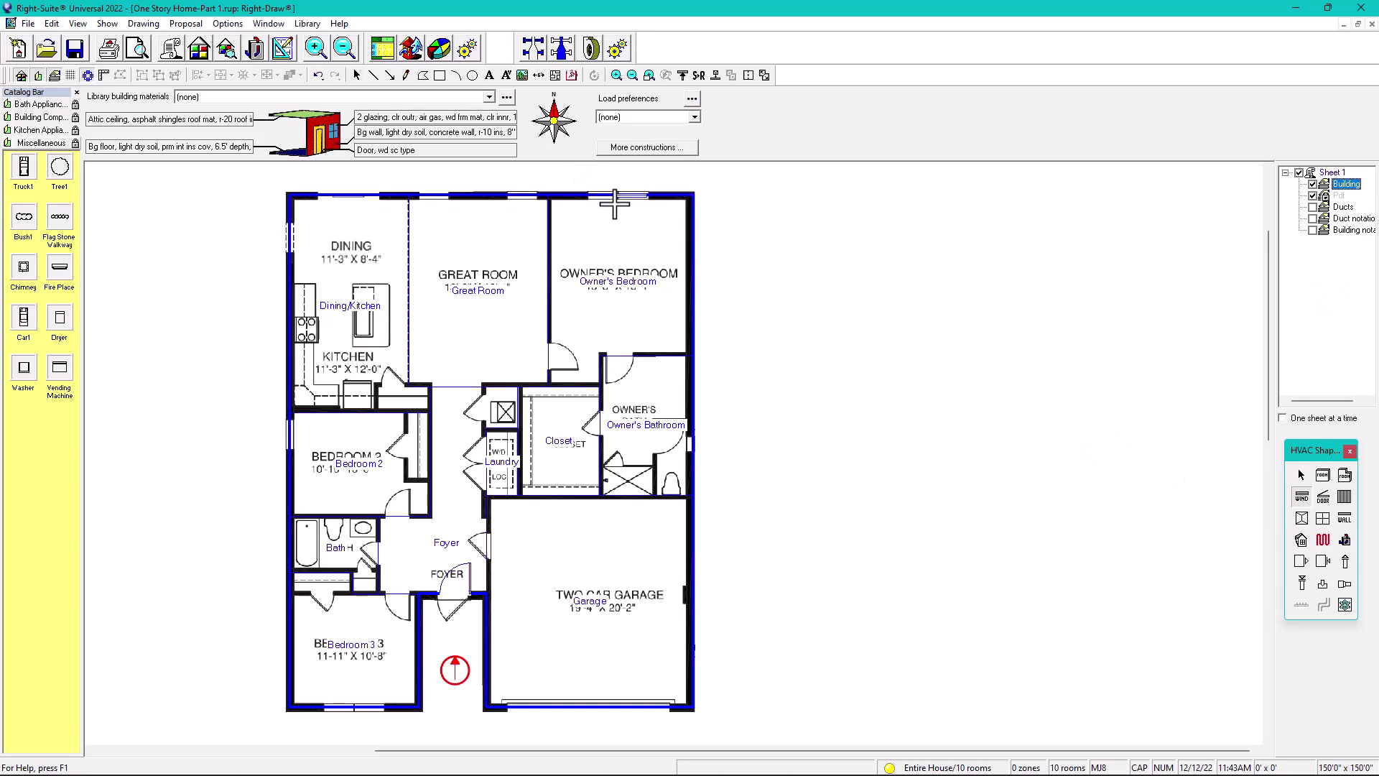
click(1300, 474)
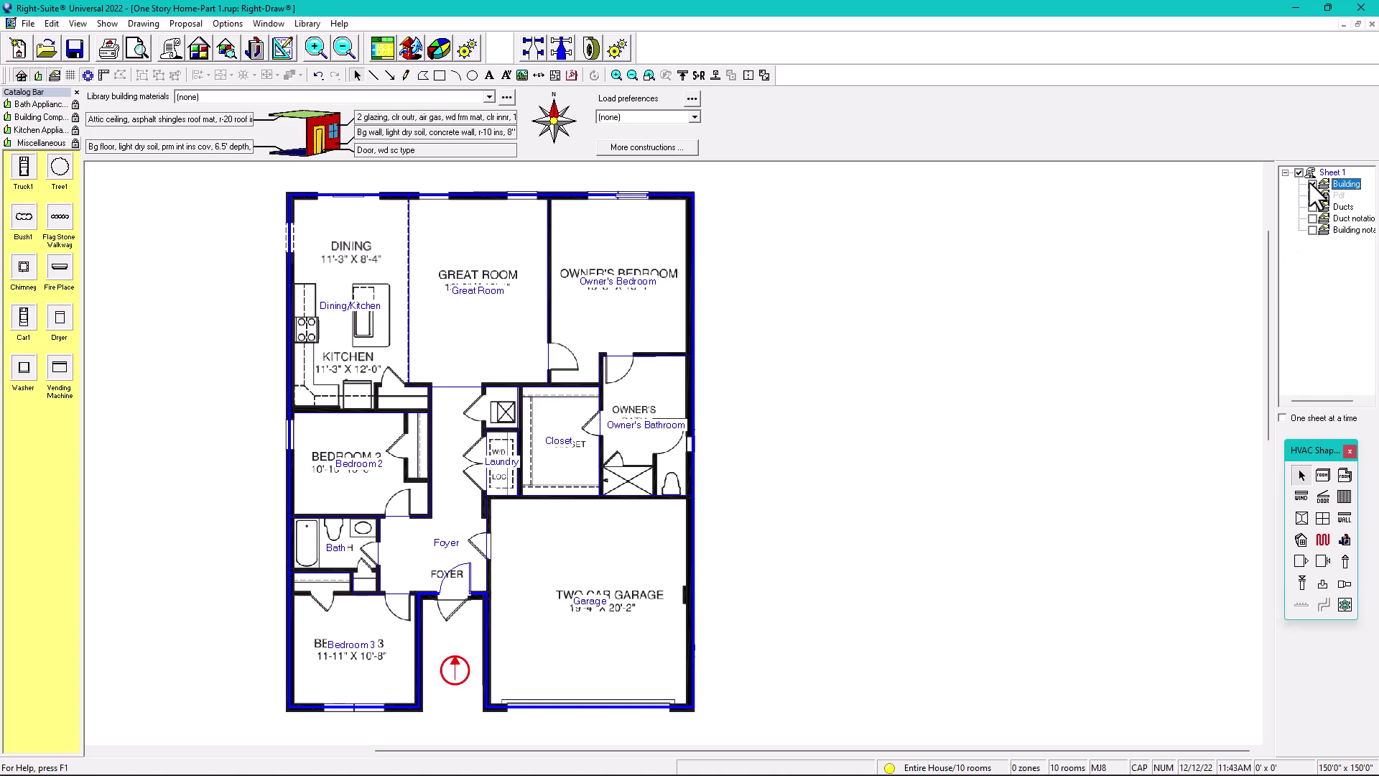
- Shift the Owner's Bedroom top-wall window slightly left to match the background plan
scroll(628, 227, up, 4)
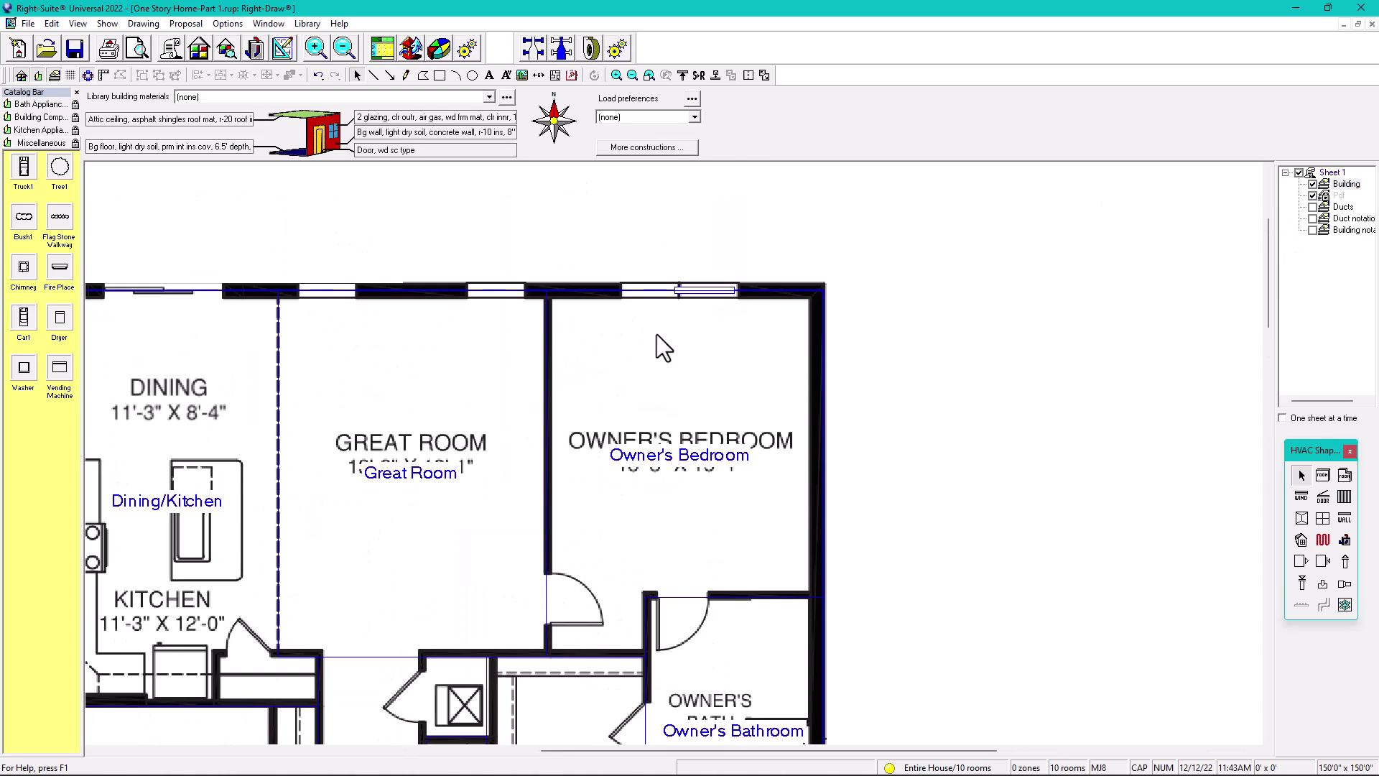
click(699, 291)
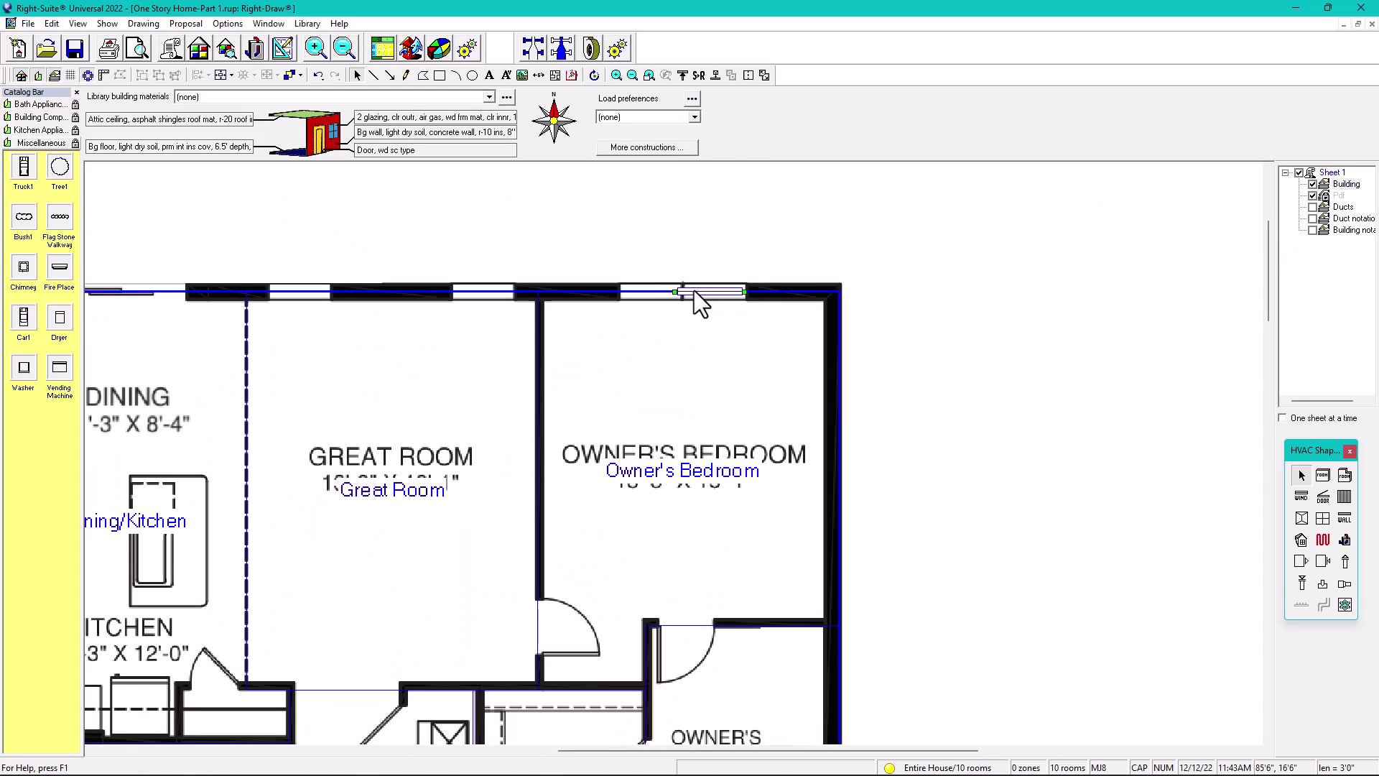
drag(645, 292, 637, 292)
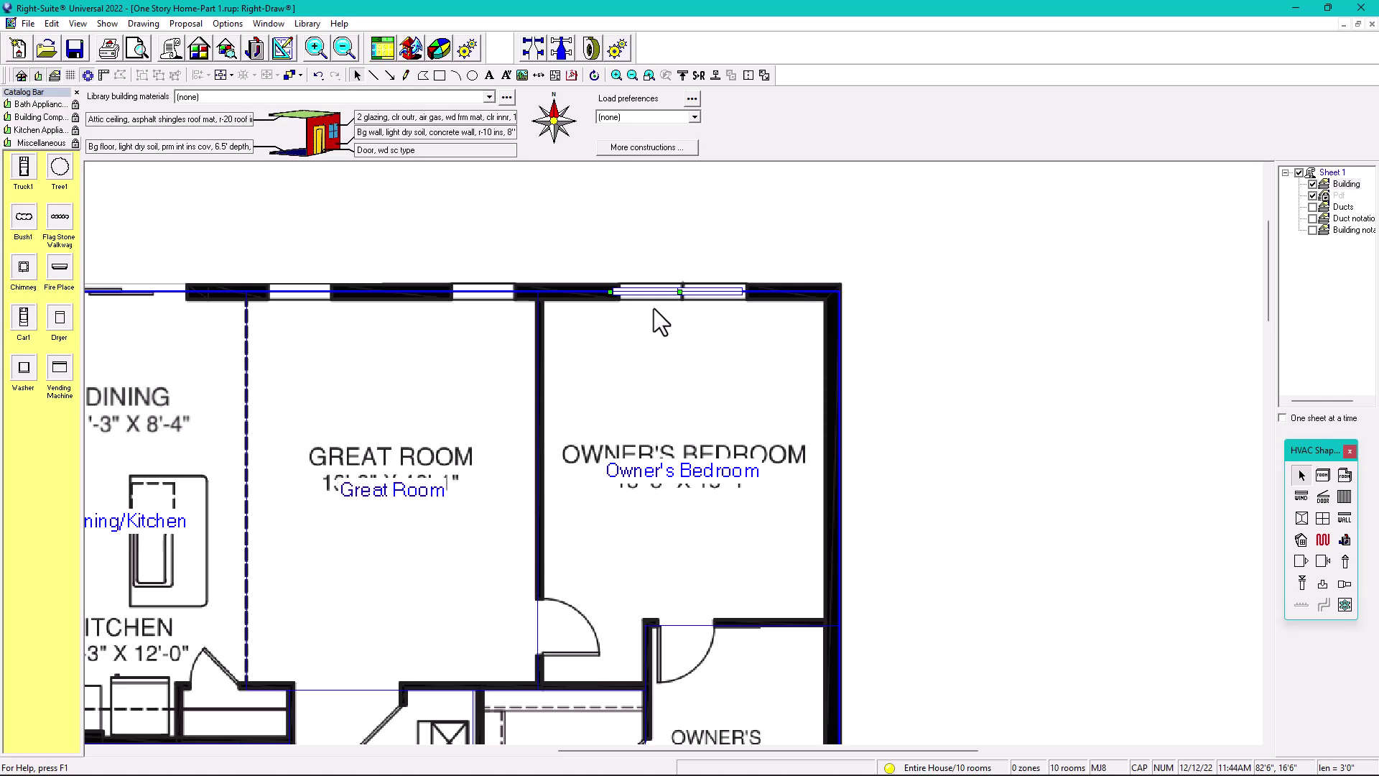
drag(580, 232, 745, 317)
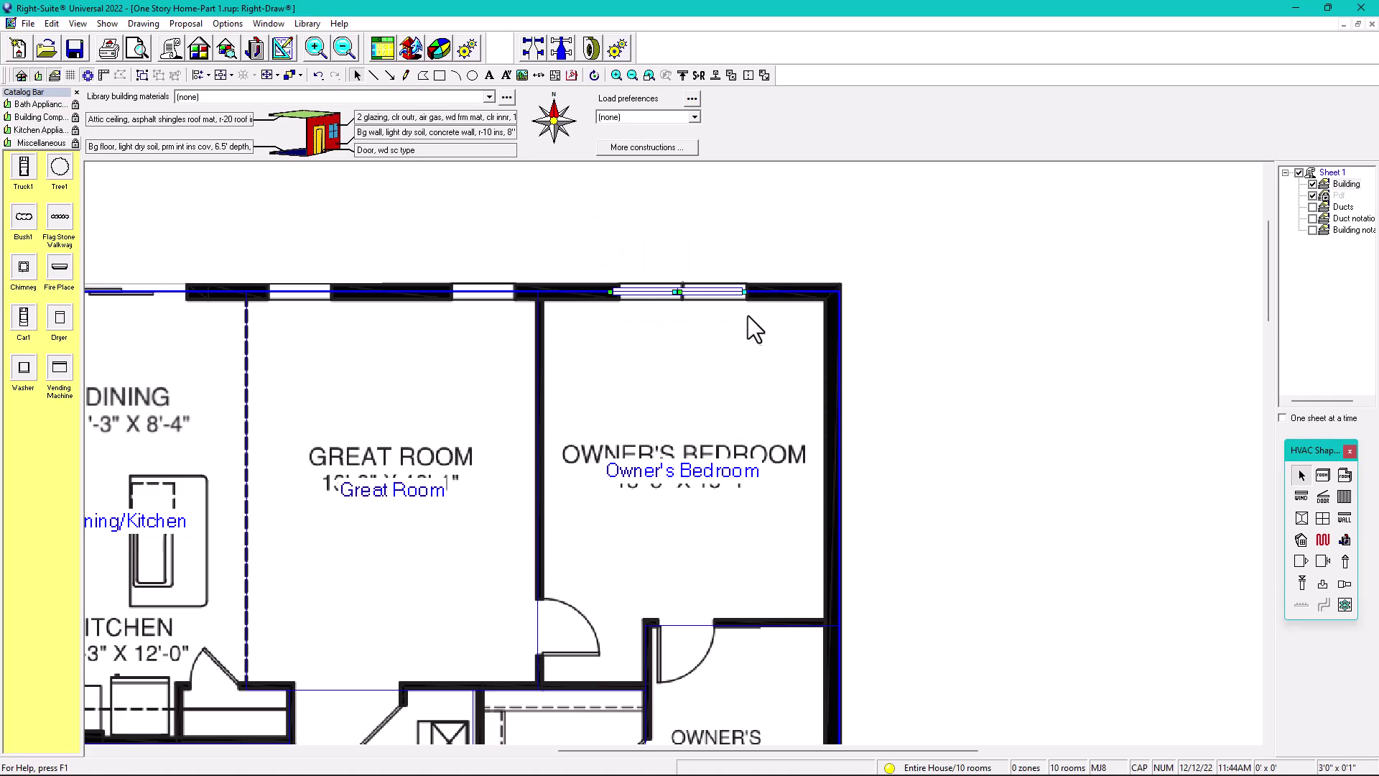
click(979, 325)
- Hide the background floor-plan image by unchecking the Pdf layer
scroll(644, 299, up, 1)
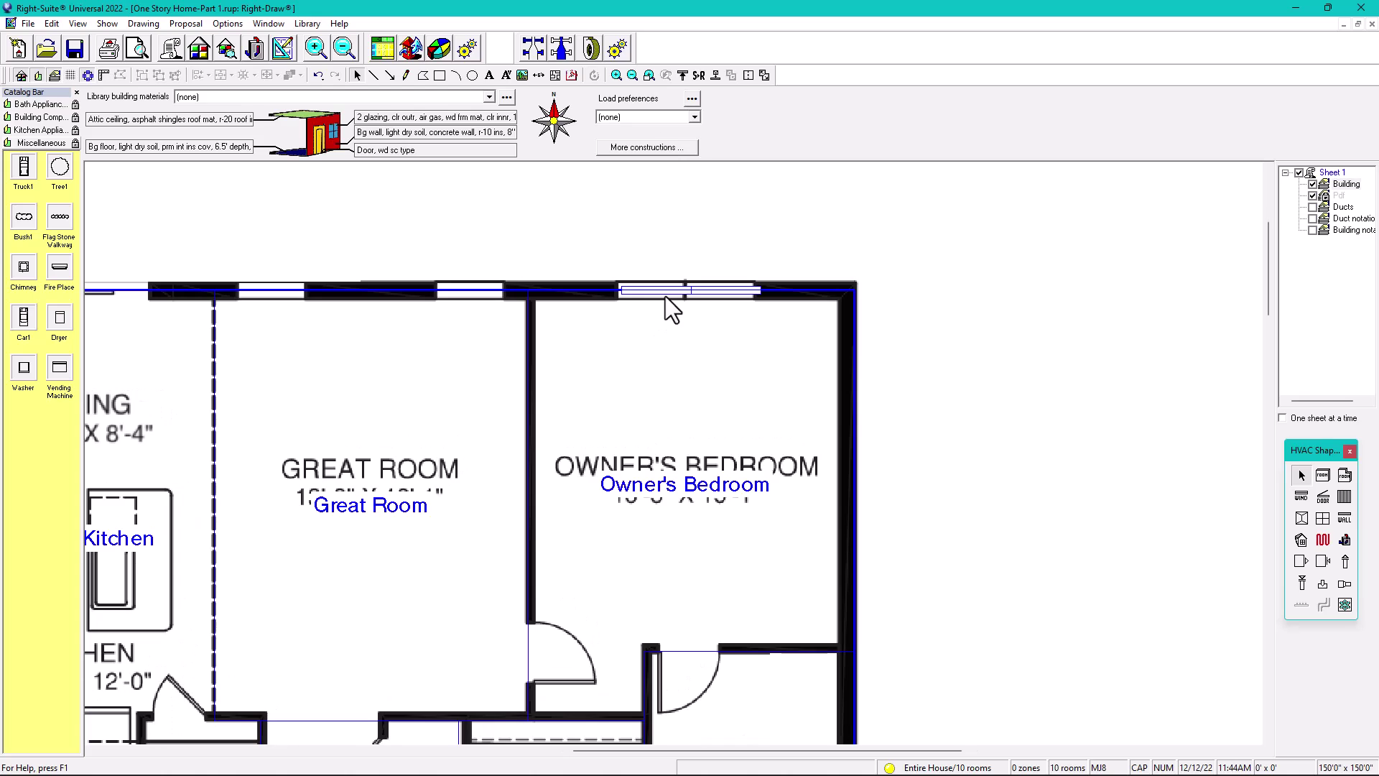
click(665, 292)
click(672, 255)
scroll(787, 309, down, 1)
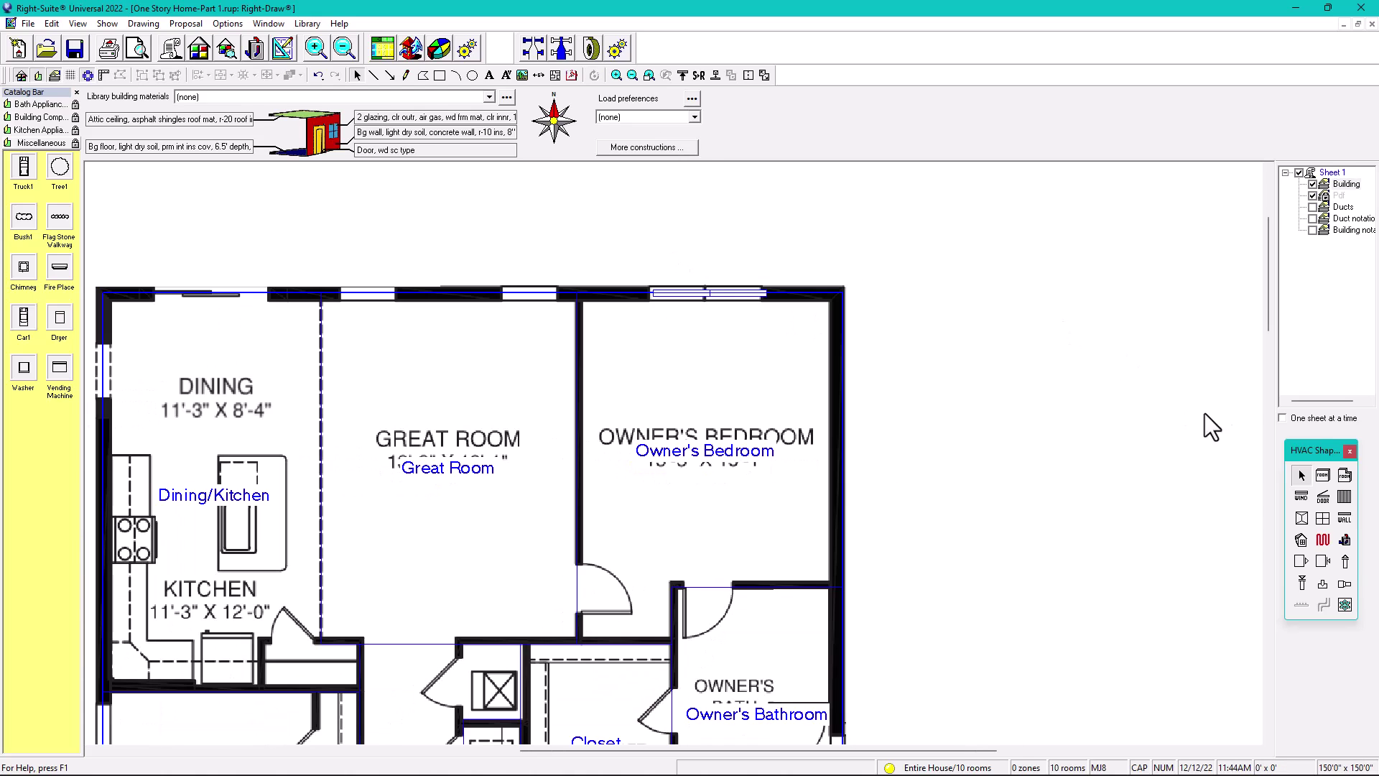
click(1312, 195)
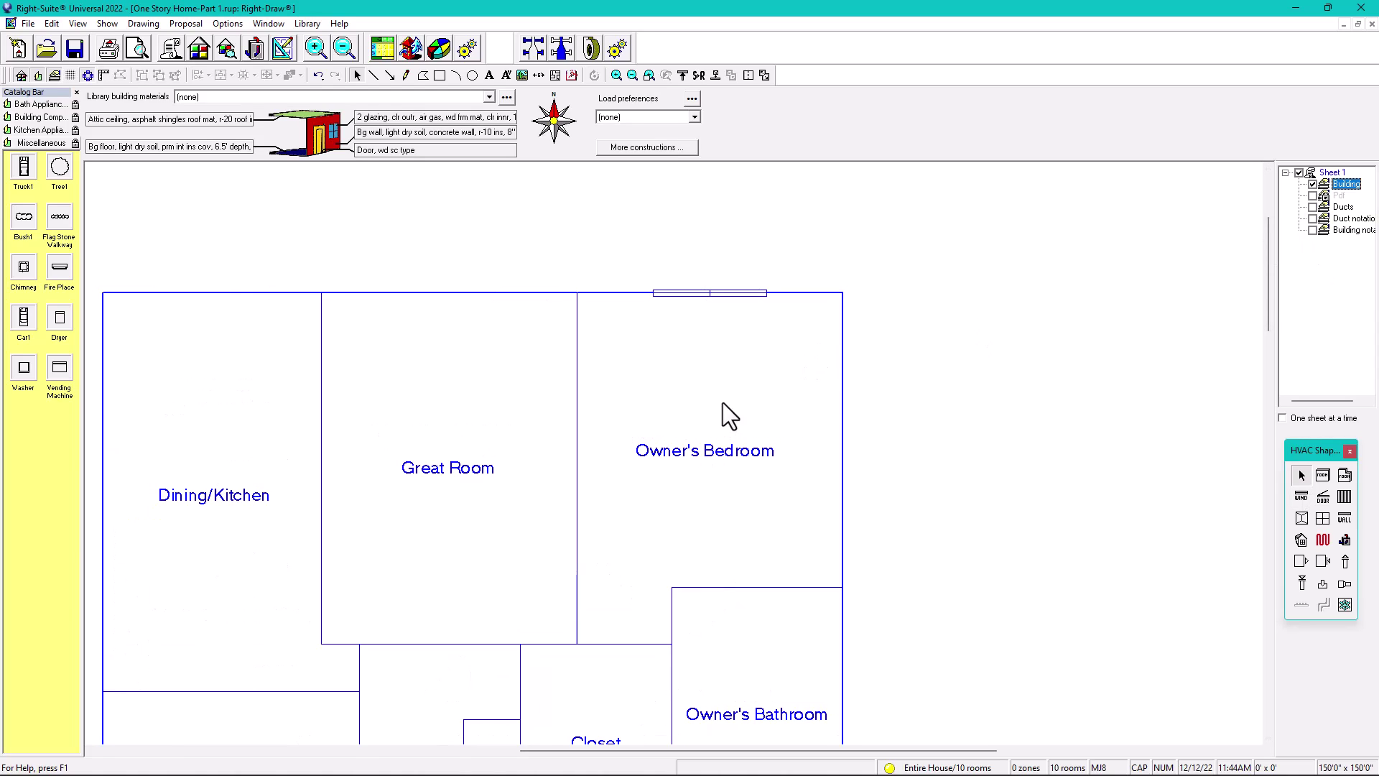
- Move the HVAC Shapes palette toward the plan and make the Building layer active
click(840, 392)
click(1337, 184)
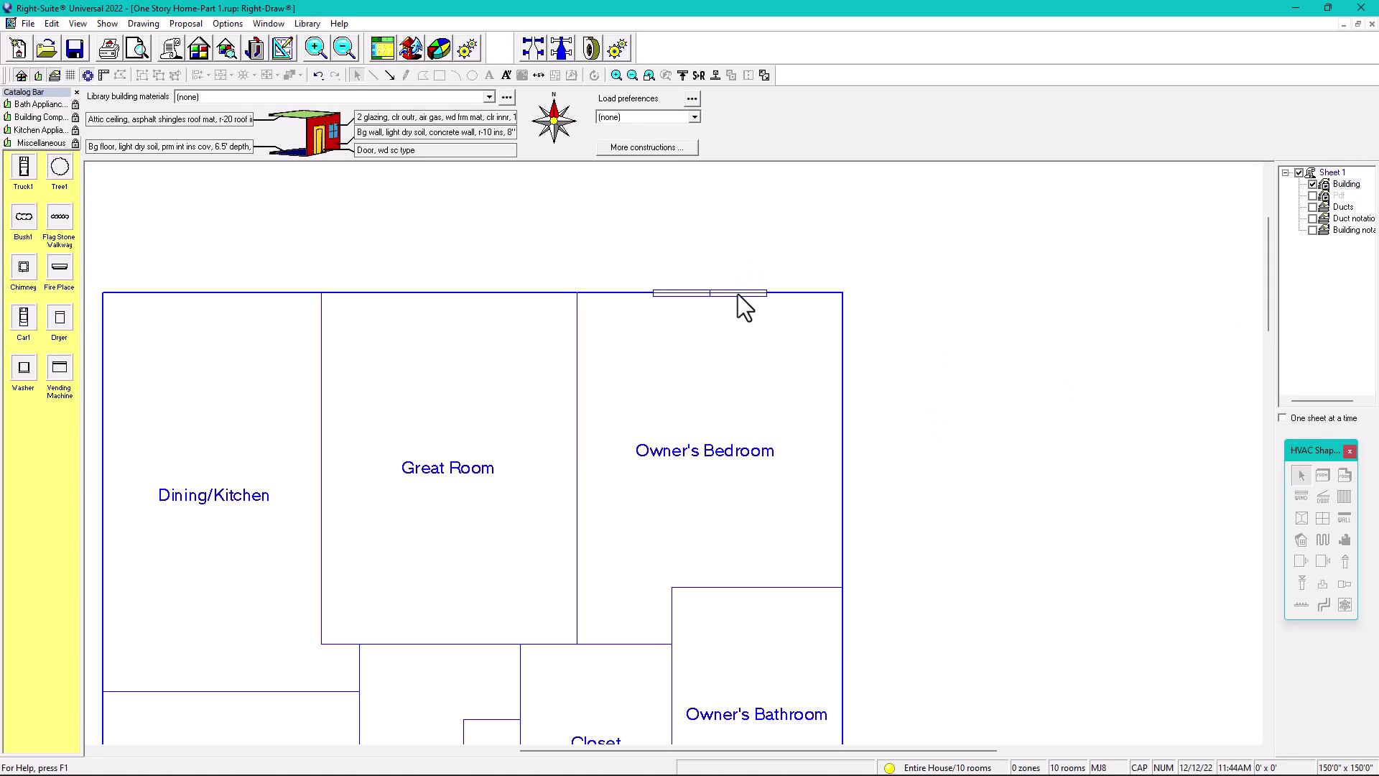
drag(1312, 447, 1160, 415)
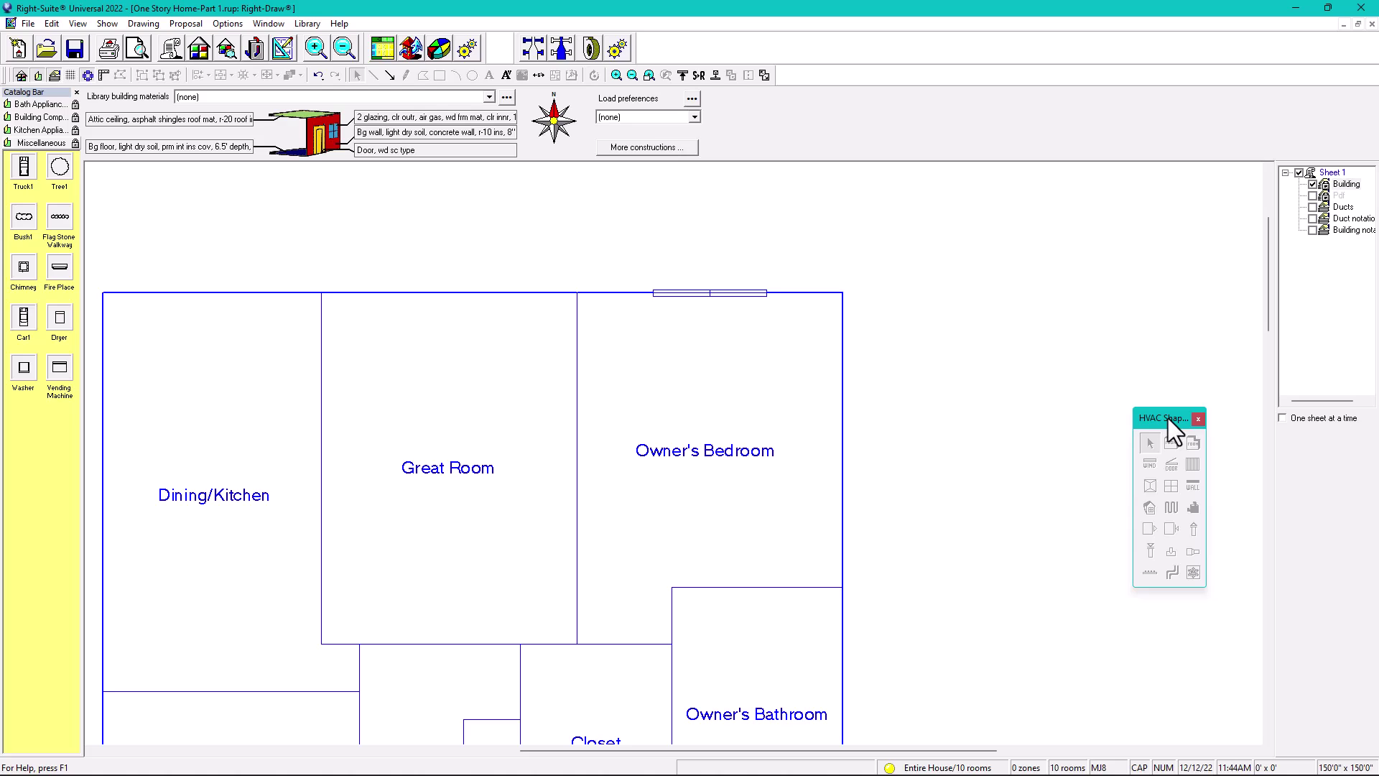
click(1326, 184)
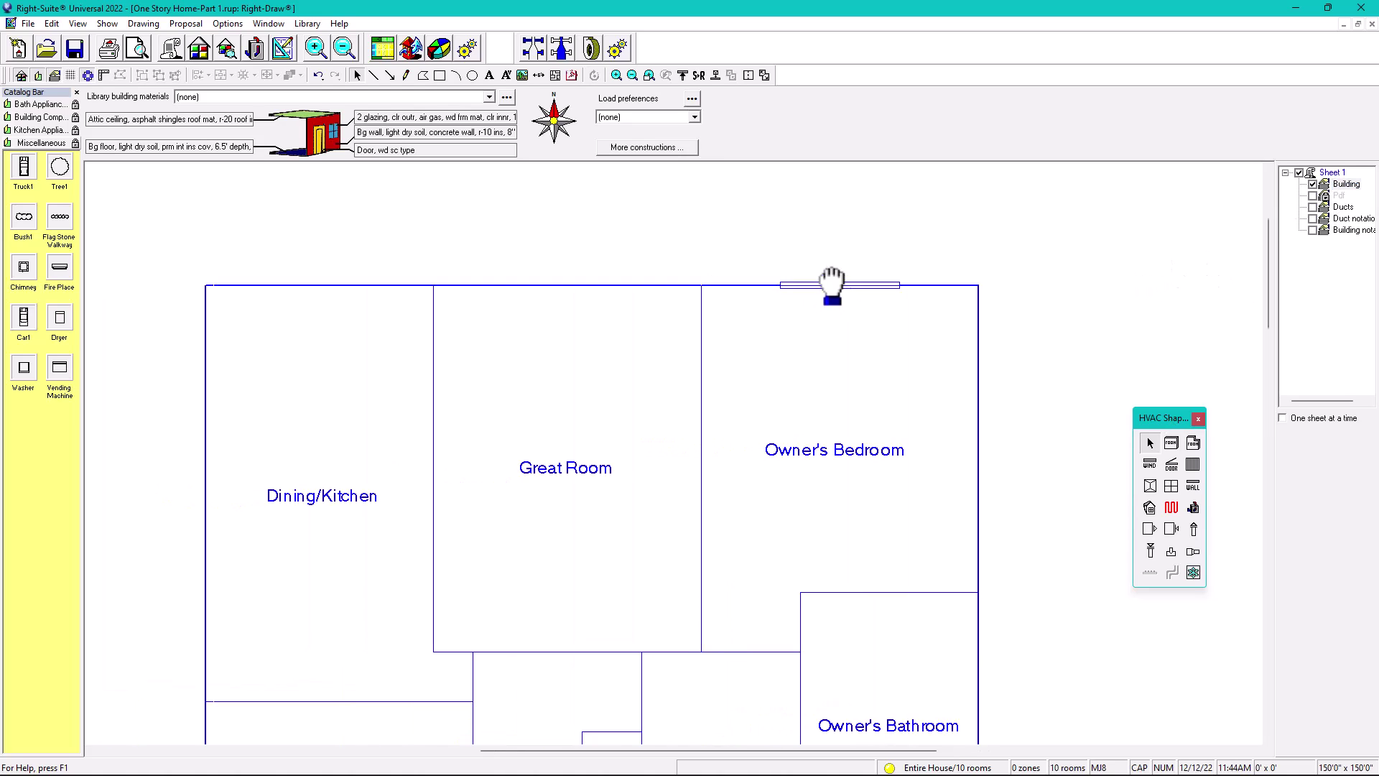
- Show the background image and clean up the top-wall windows, deleting the extra copies
click(1313, 196)
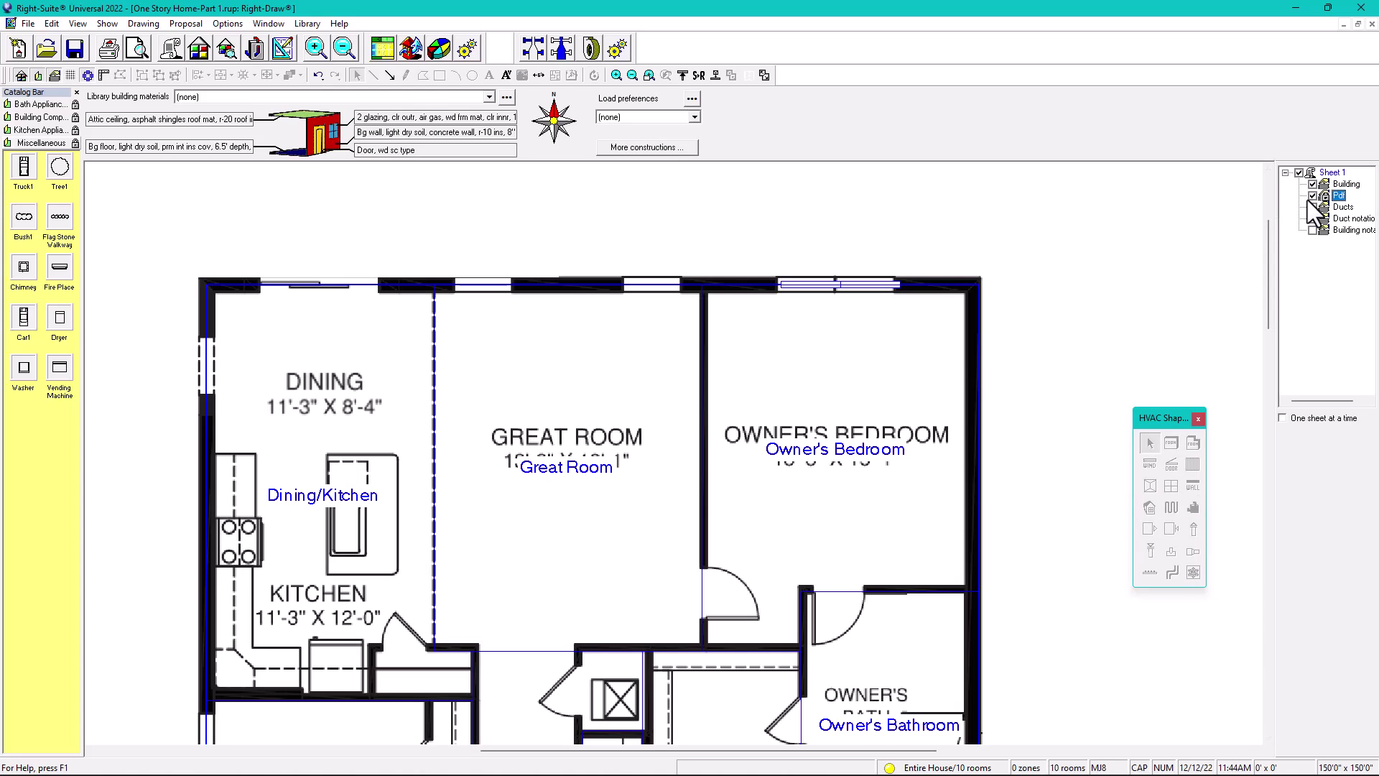
middle_drag(728, 251, 826, 263)
drag(866, 283, 1014, 336)
drag(763, 282, 592, 296)
click(652, 296)
click(640, 296)
key(Delete)
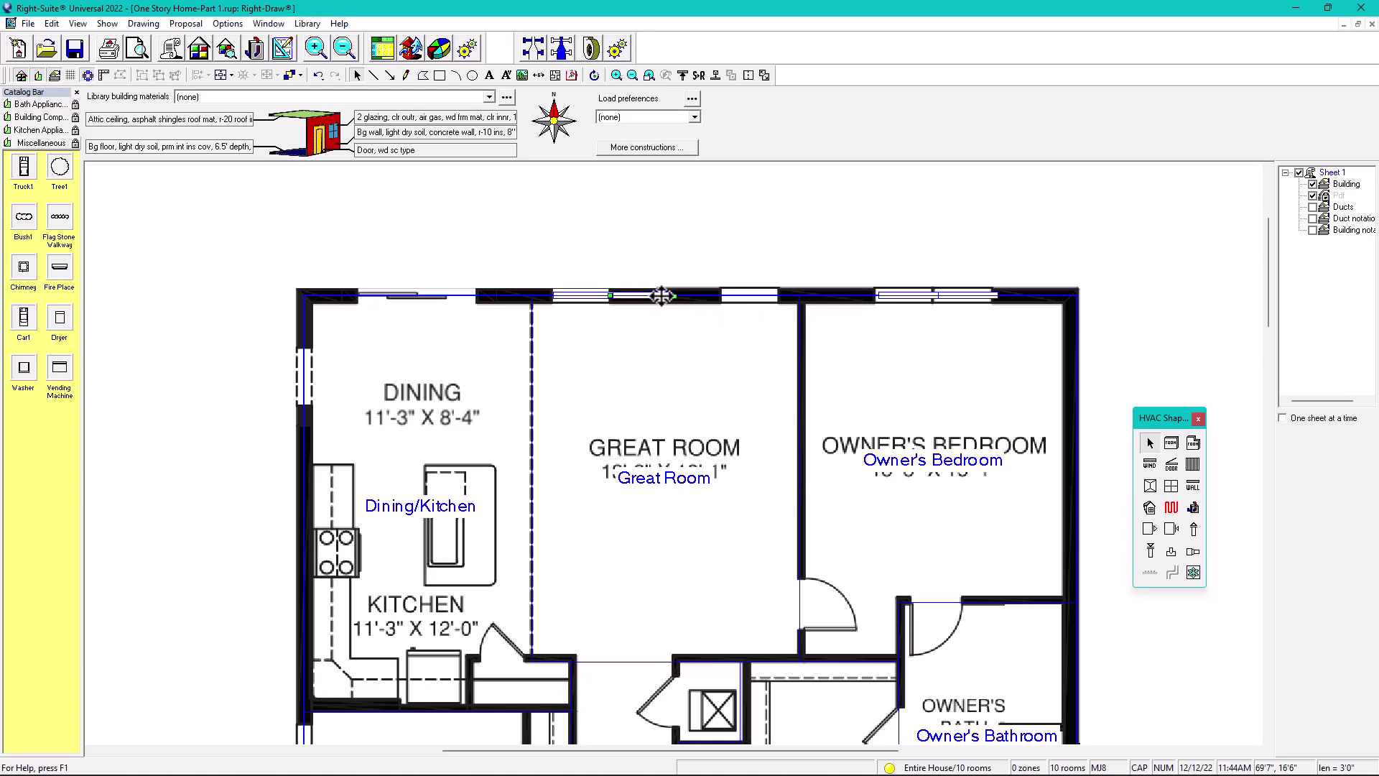
drag(758, 296, 765, 295)
click(579, 295)
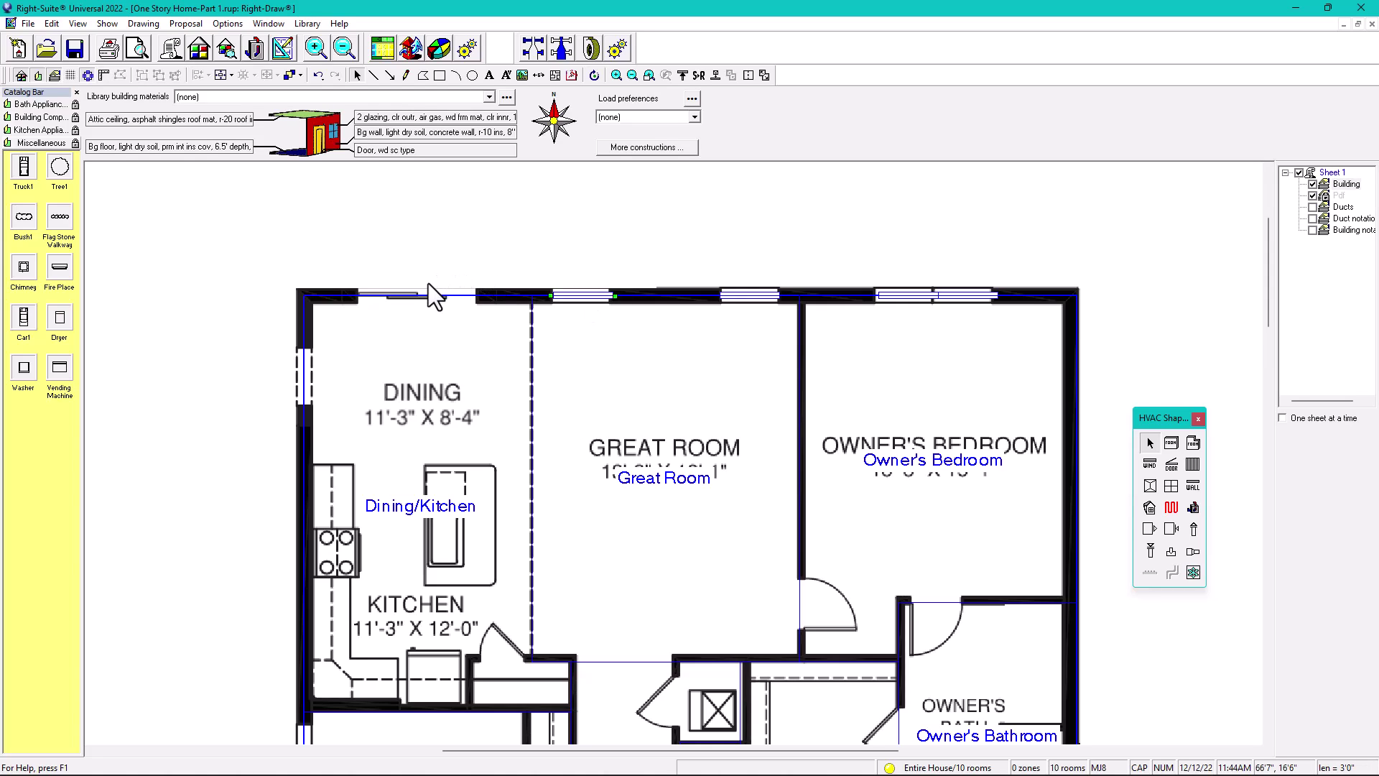
key(Delete)
click(511, 193)
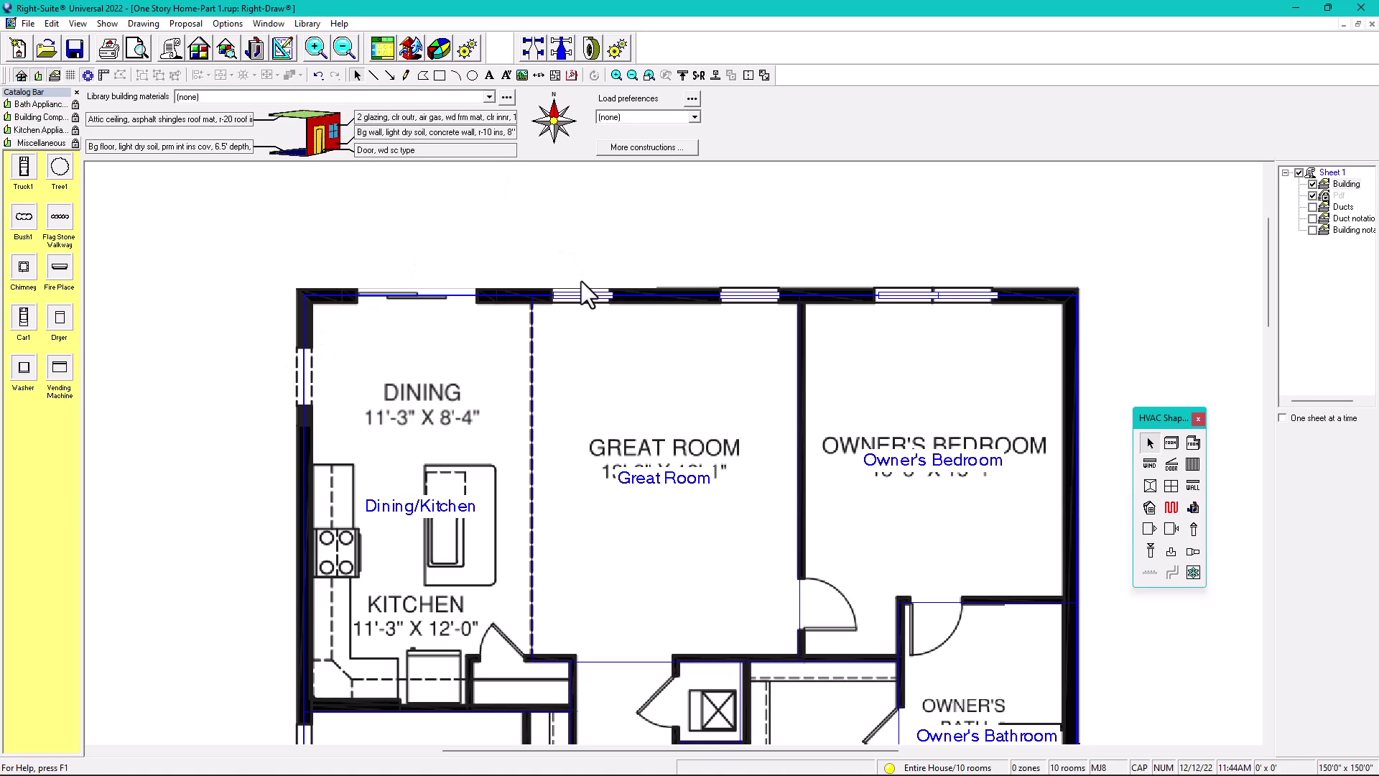
click(589, 295)
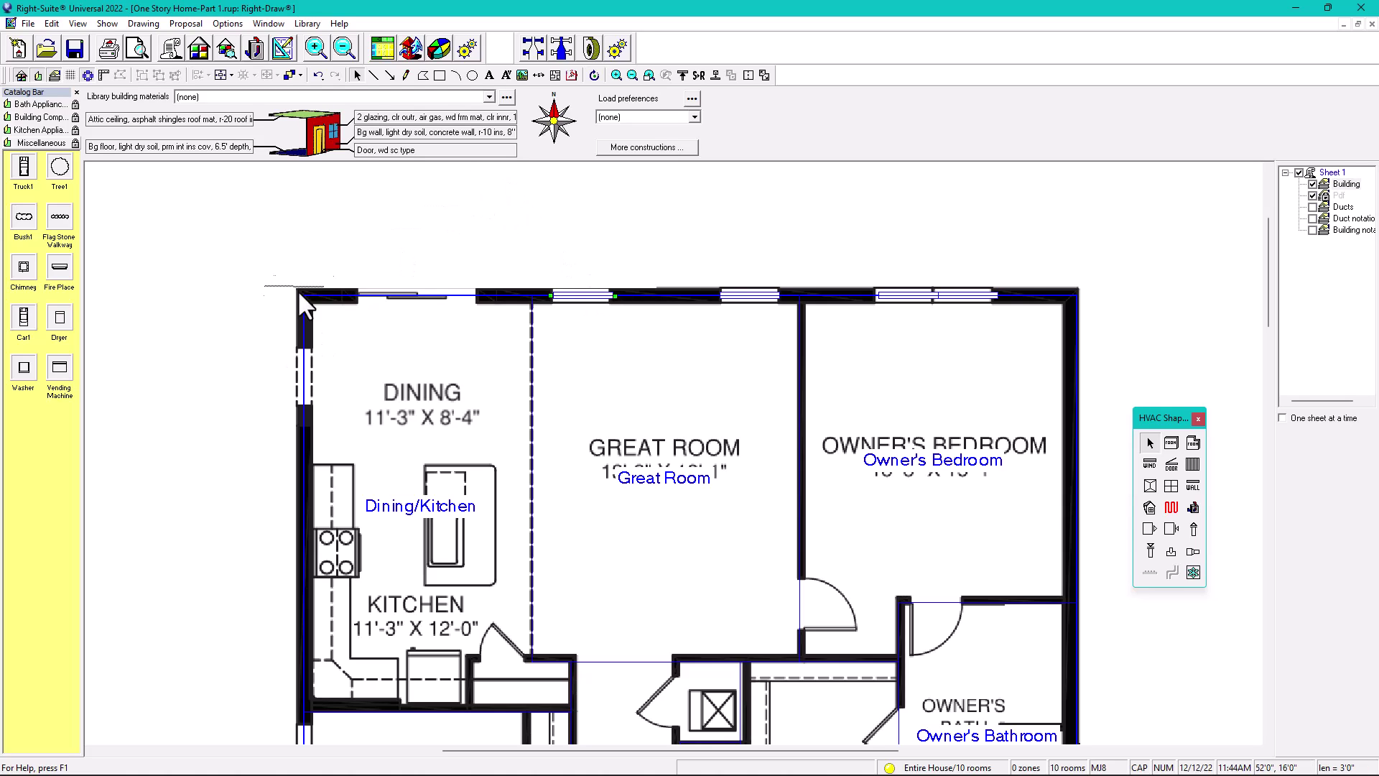
- Place a window on the Dining room's left exterior wall and select it
click(309, 380)
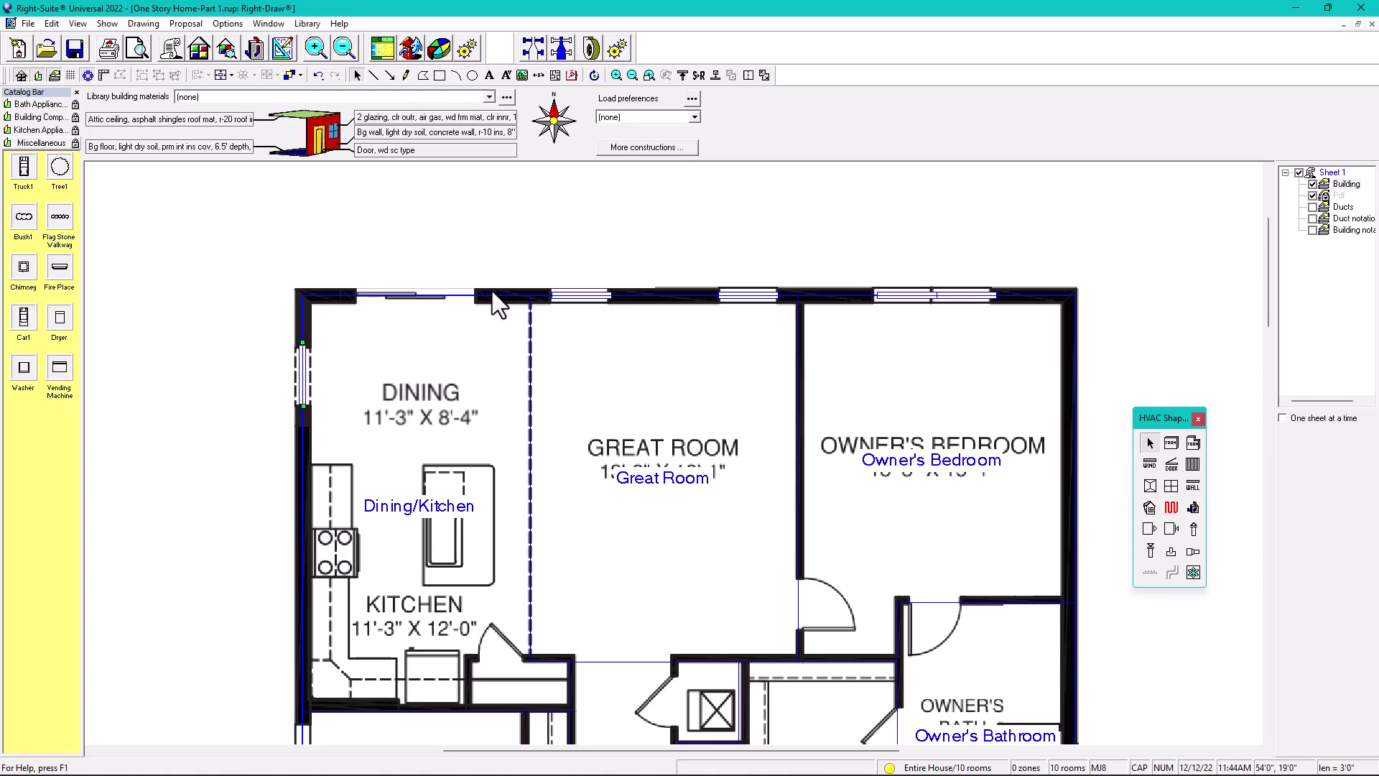
scroll(495, 305, down, 3)
scroll(495, 306, left, 3)
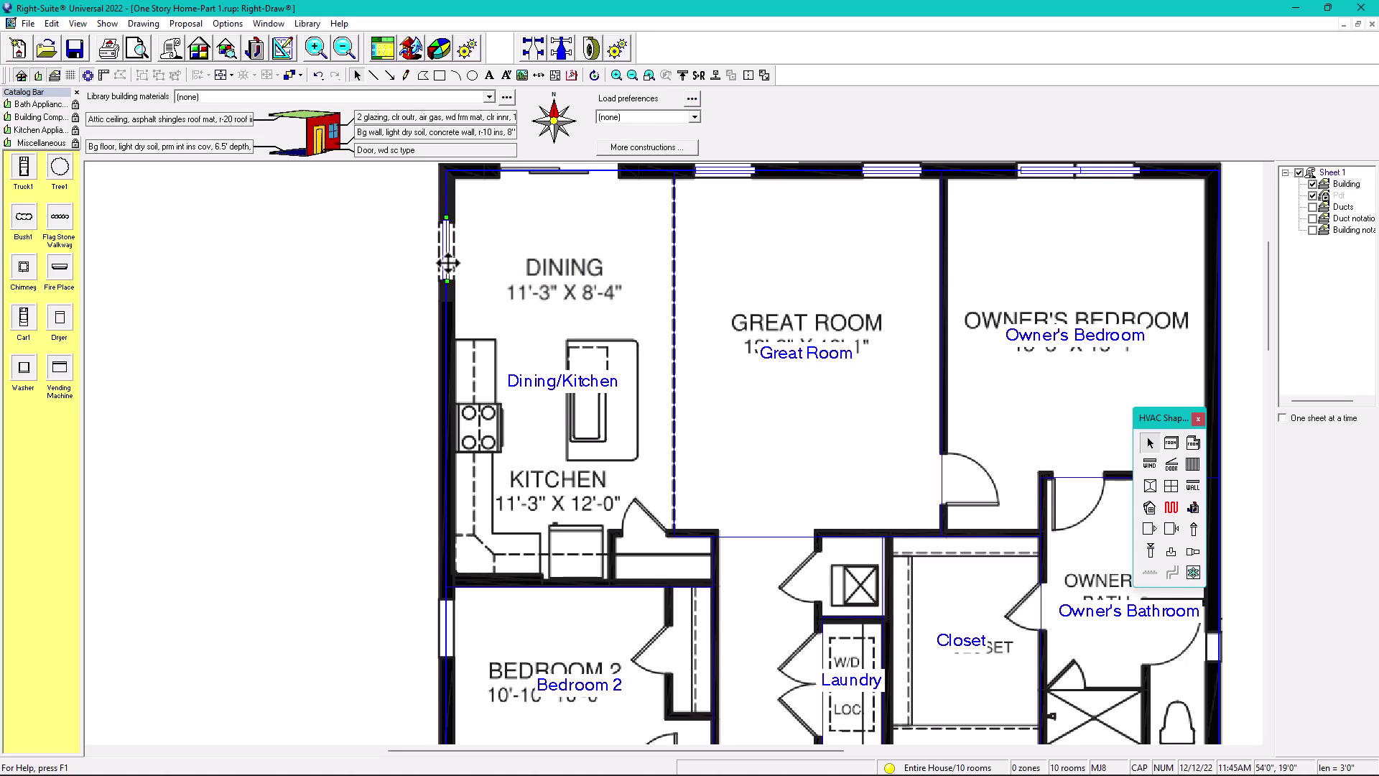
click(448, 641)
scroll(471, 609, down, 3)
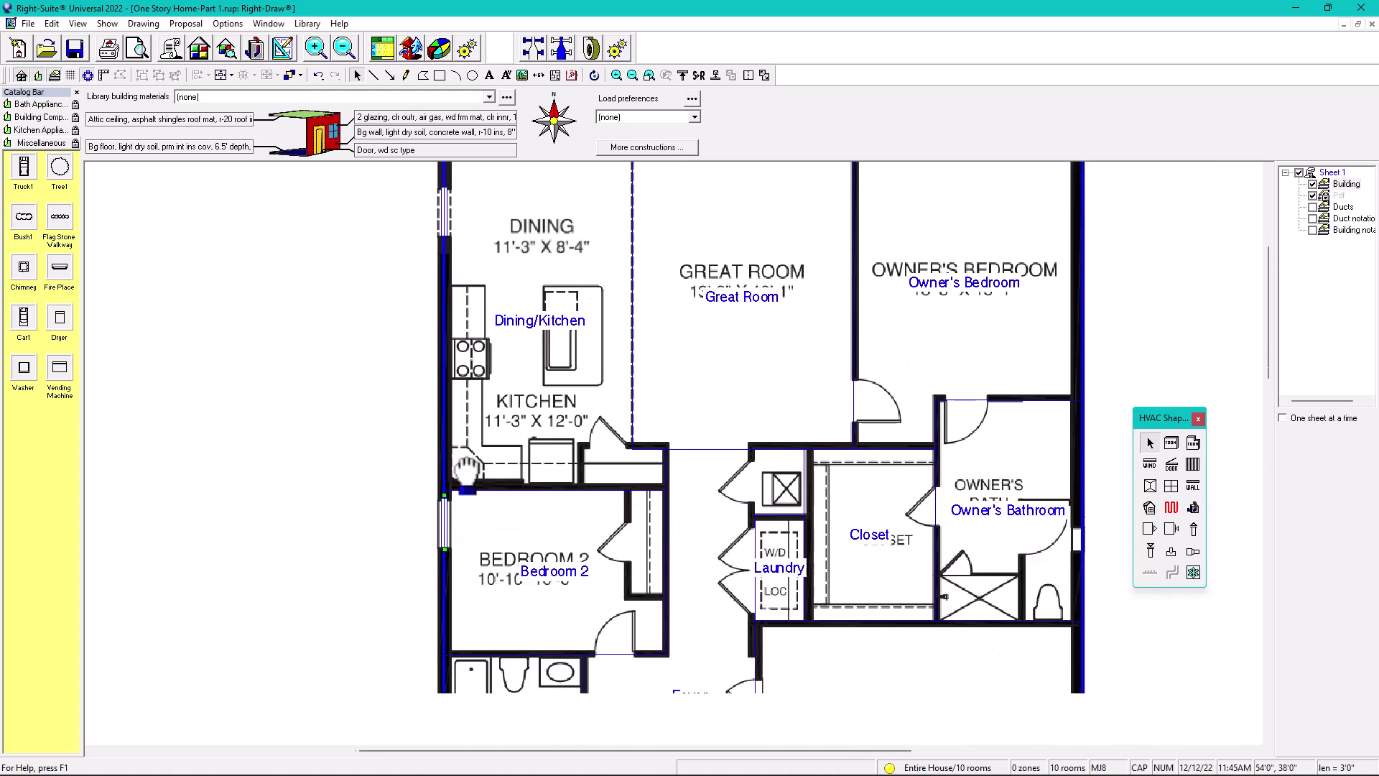
scroll(451, 429, down, 3)
middle_drag(777, 611, 560, 608)
click(318, 305)
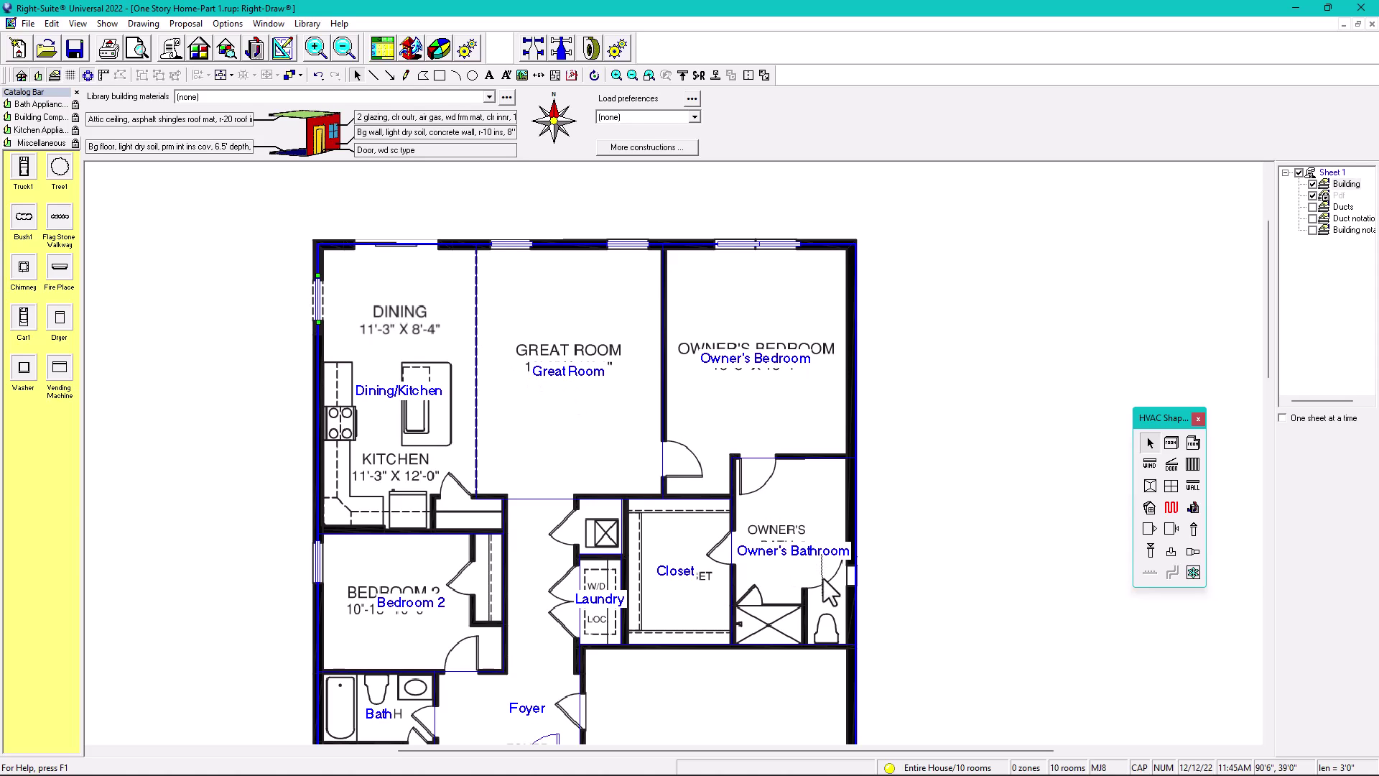
- Resize the Owner's Bathroom window to 1 ft wide by 4 ft tall and nudge it up
click(855, 583)
click(855, 583)
double_click(852, 576)
drag(647, 229, 1034, 218)
click(1048, 301)
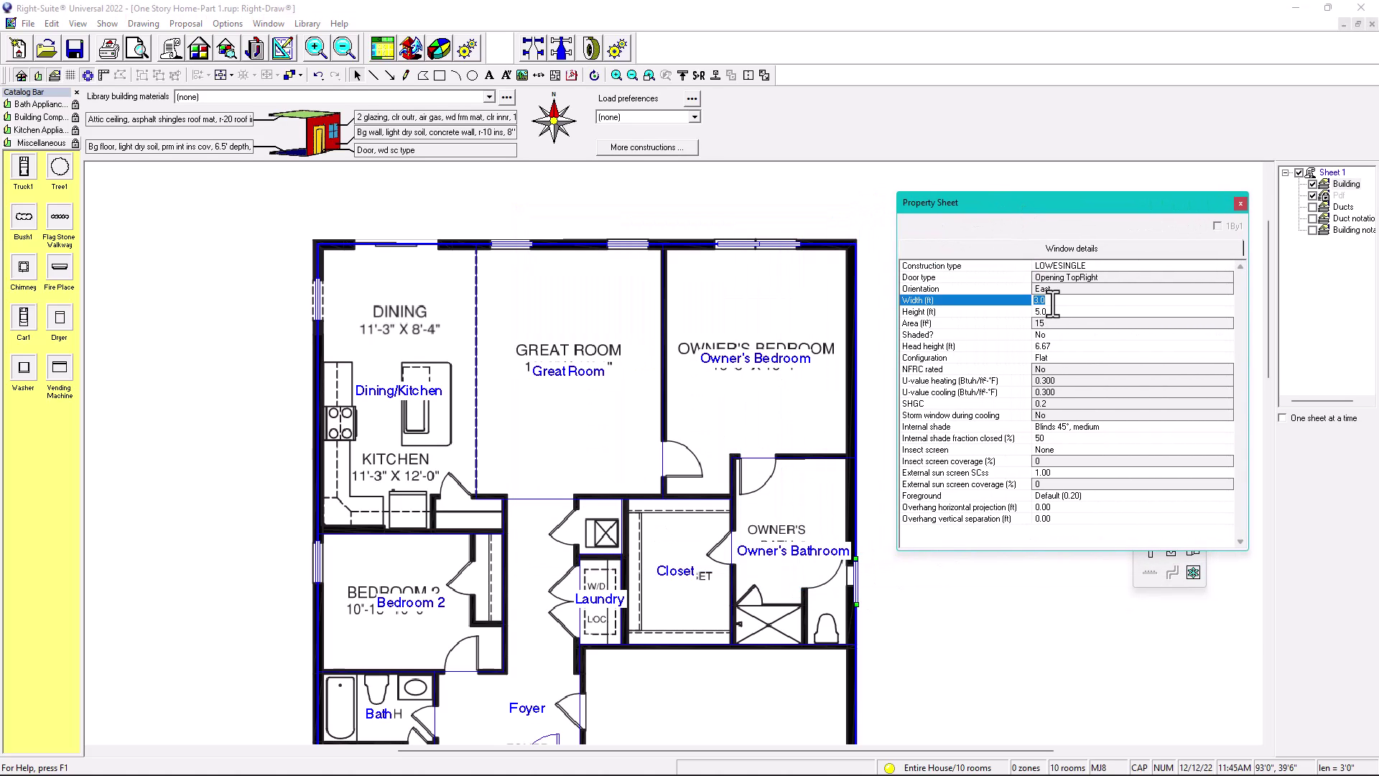
text(1)
click(1055, 312)
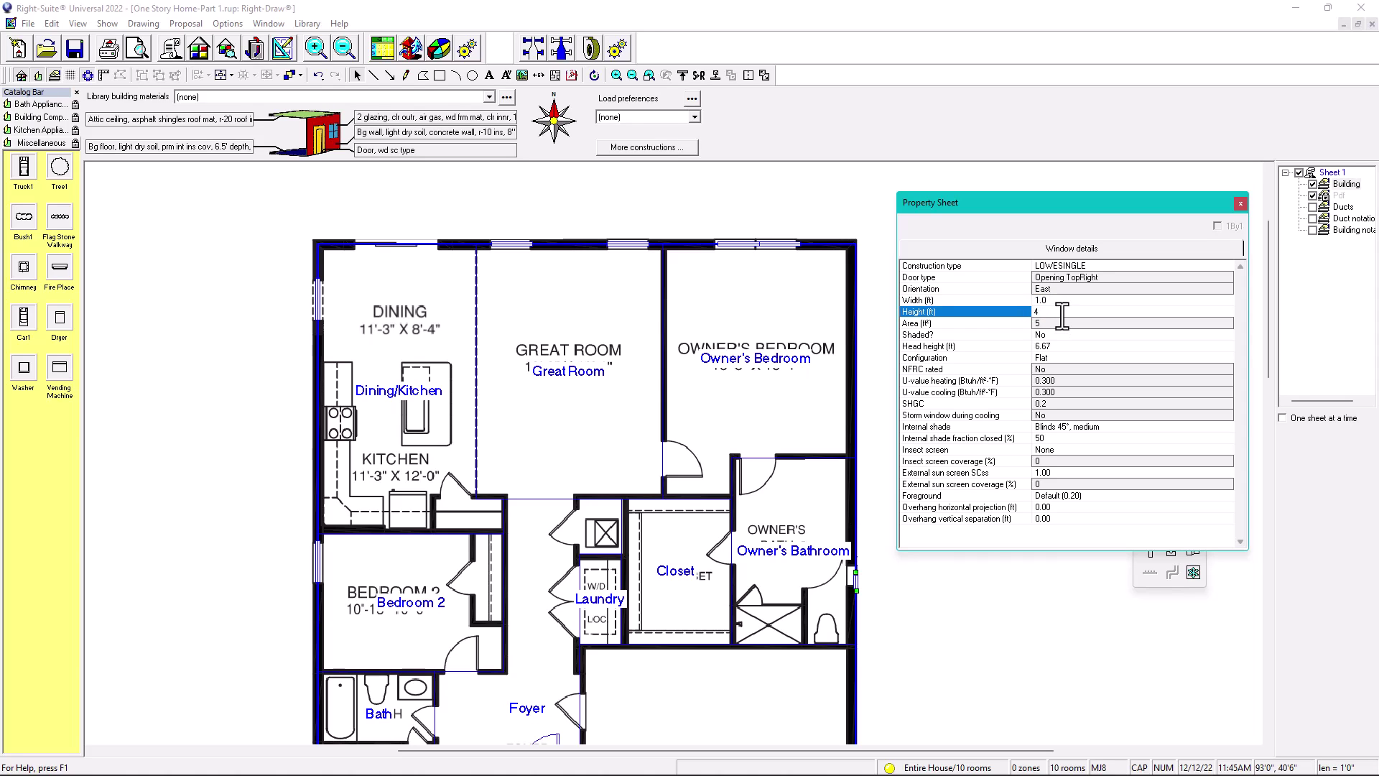
click(1240, 203)
key(Up)
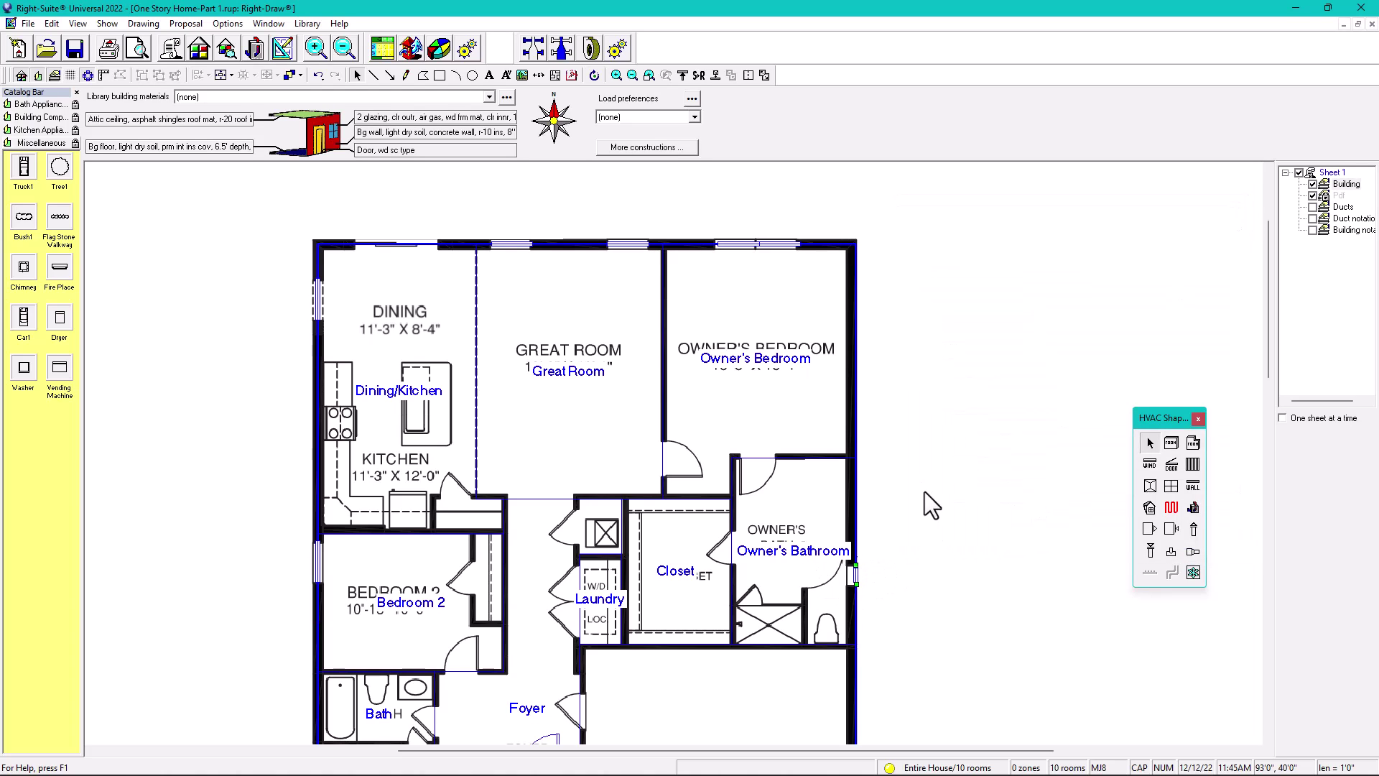
- Slide the Bedroom 3 bottom window along its wall to line up with the background window
middle_drag(941, 480, 968, 355)
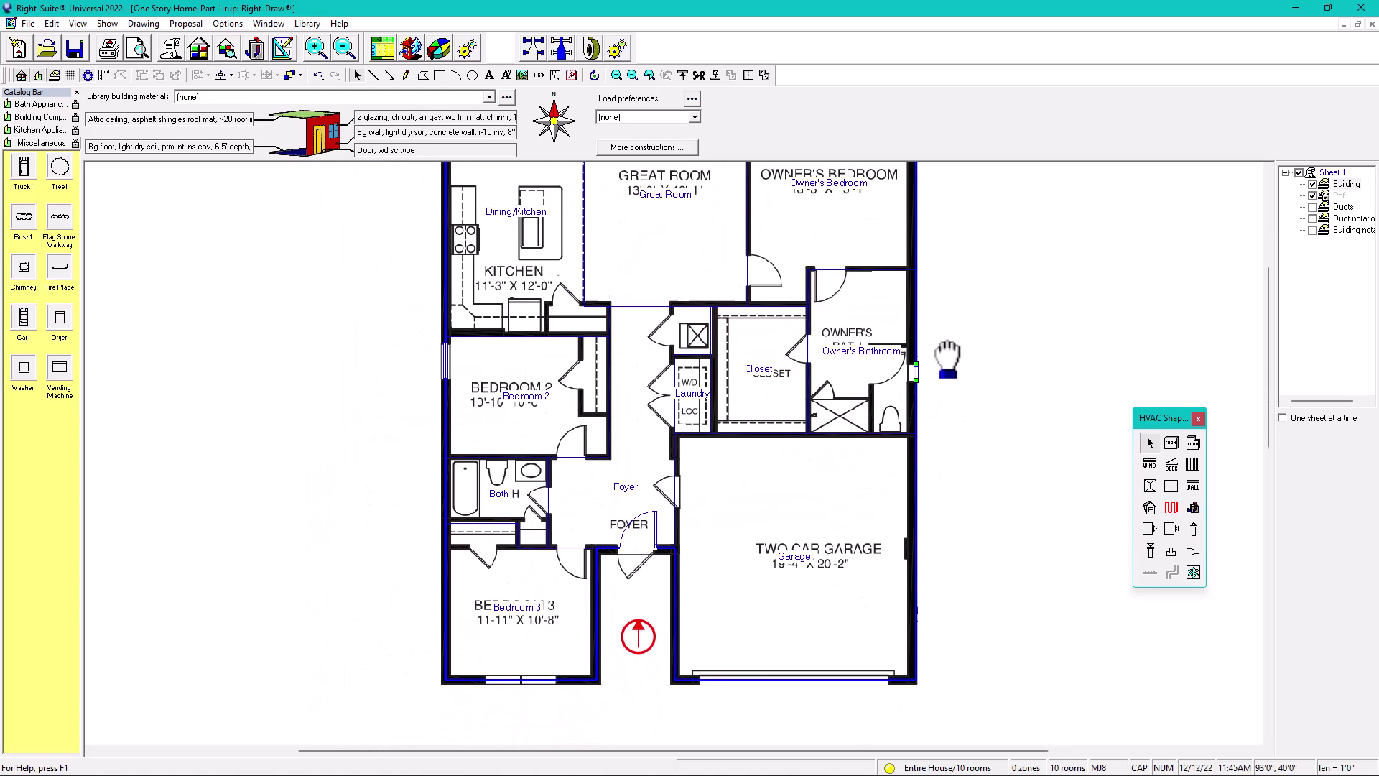
click(443, 353)
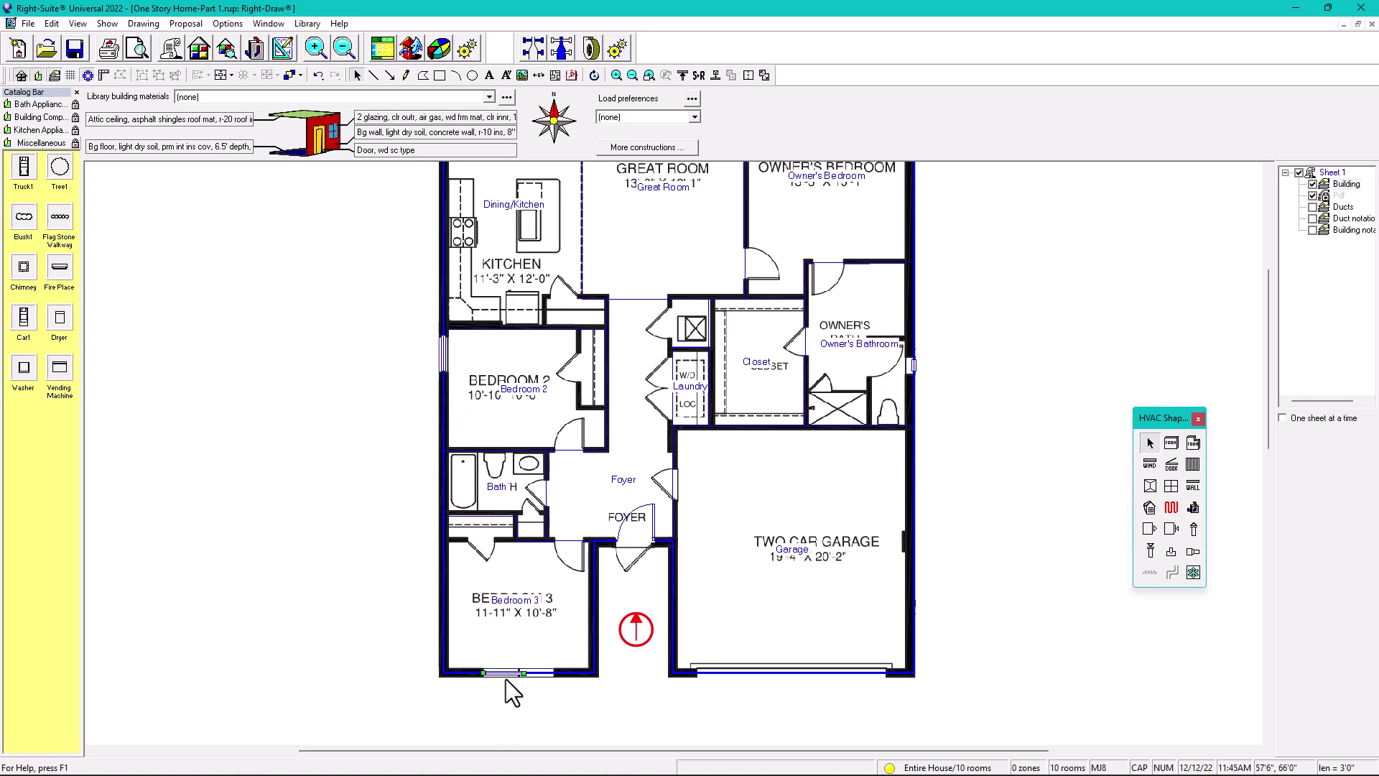
click(508, 673)
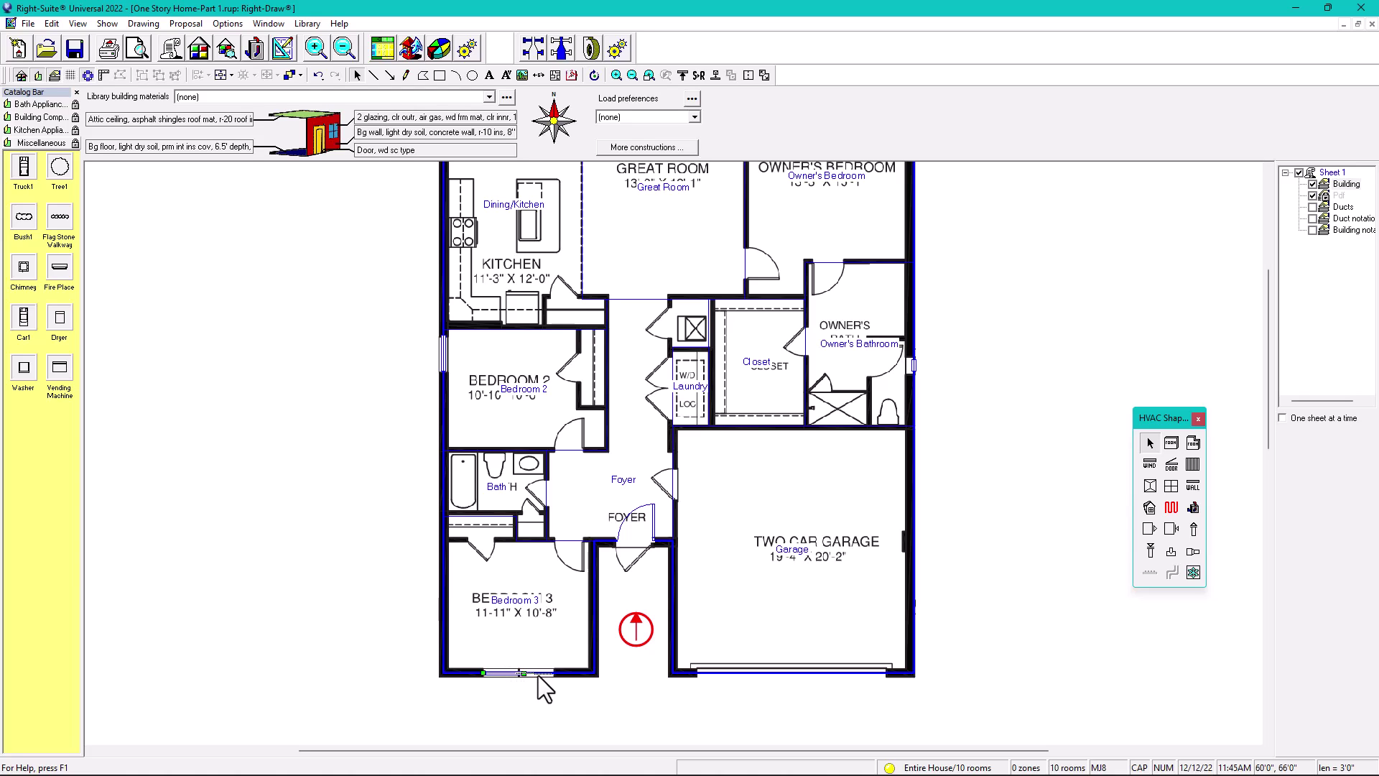
drag(557, 675, 553, 703)
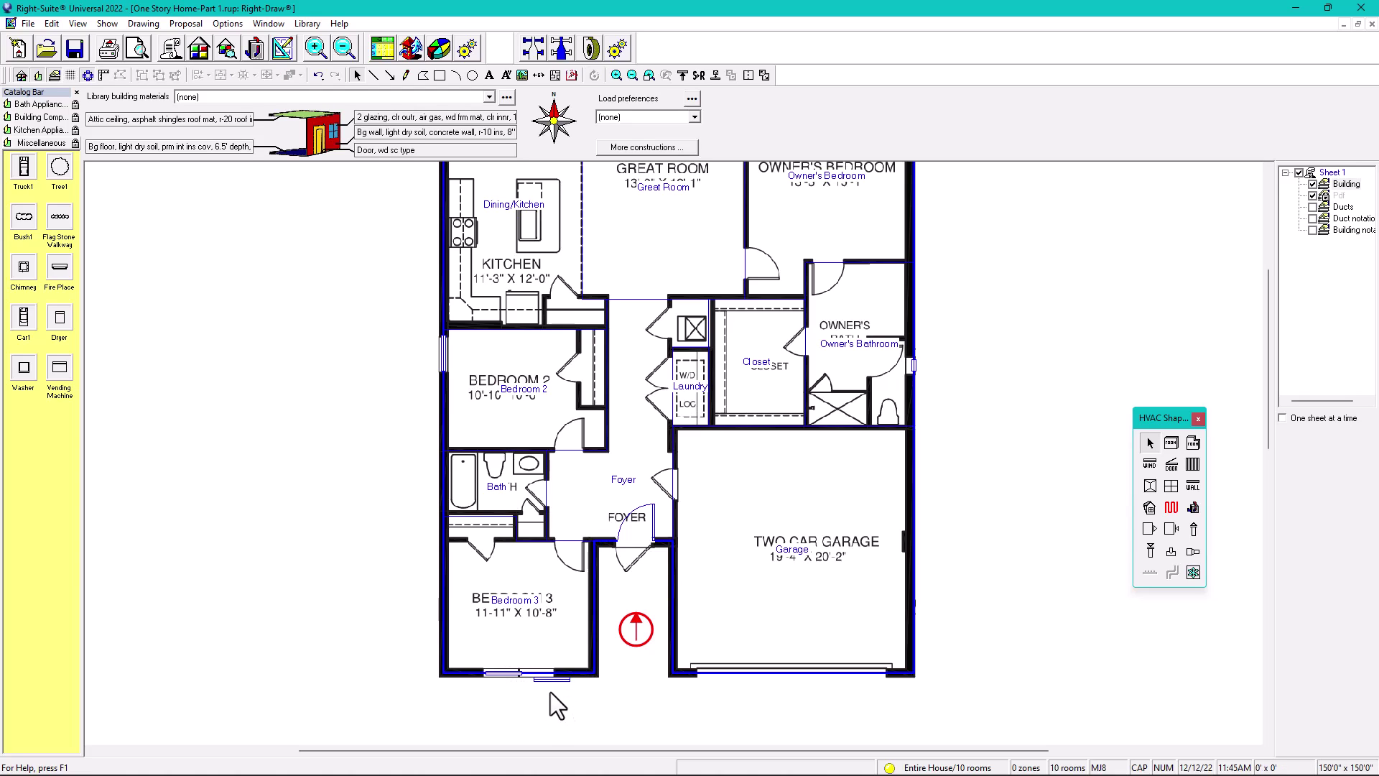
click(550, 680)
scroll(540, 668, up, 3)
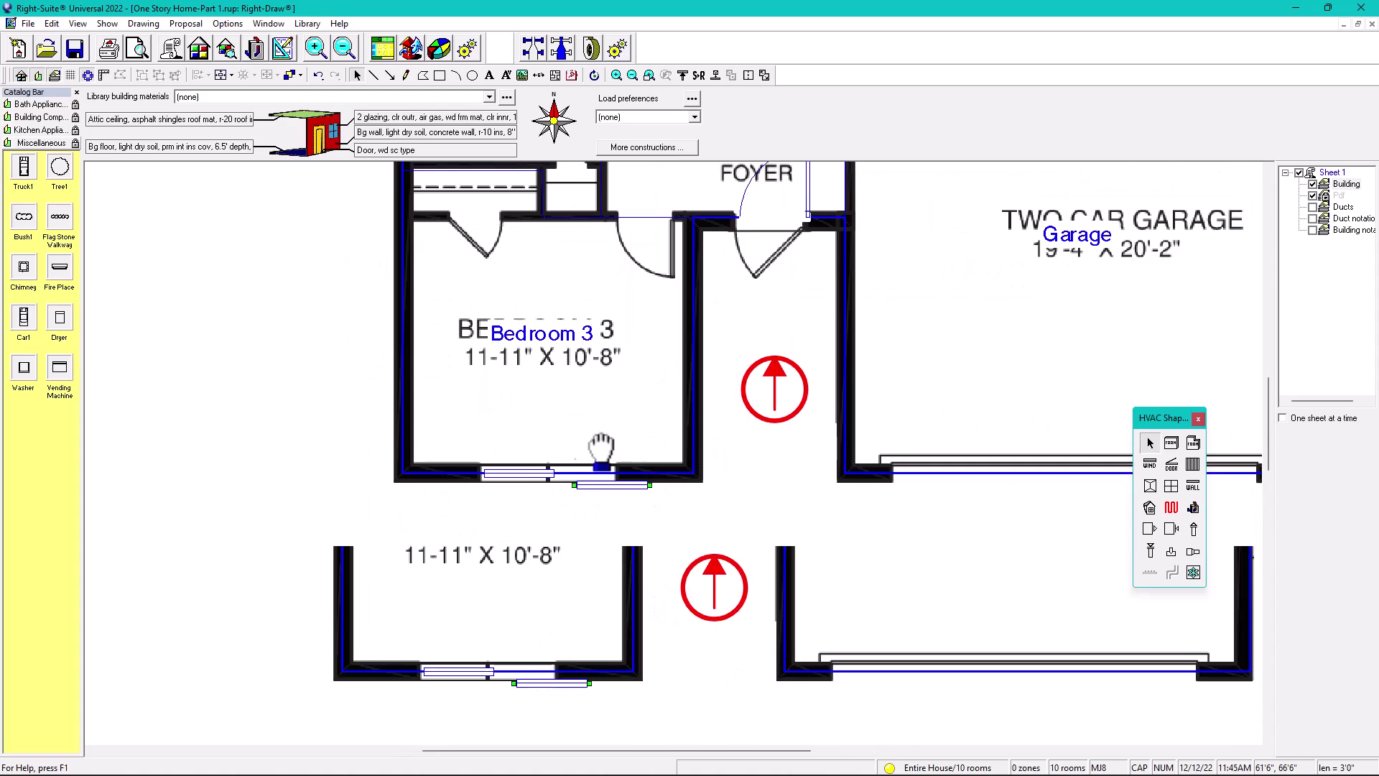
mouse_move(610, 541)
mouse_down()
mouse_move(579, 529)
mouse_move(571, 553)
mouse_up()
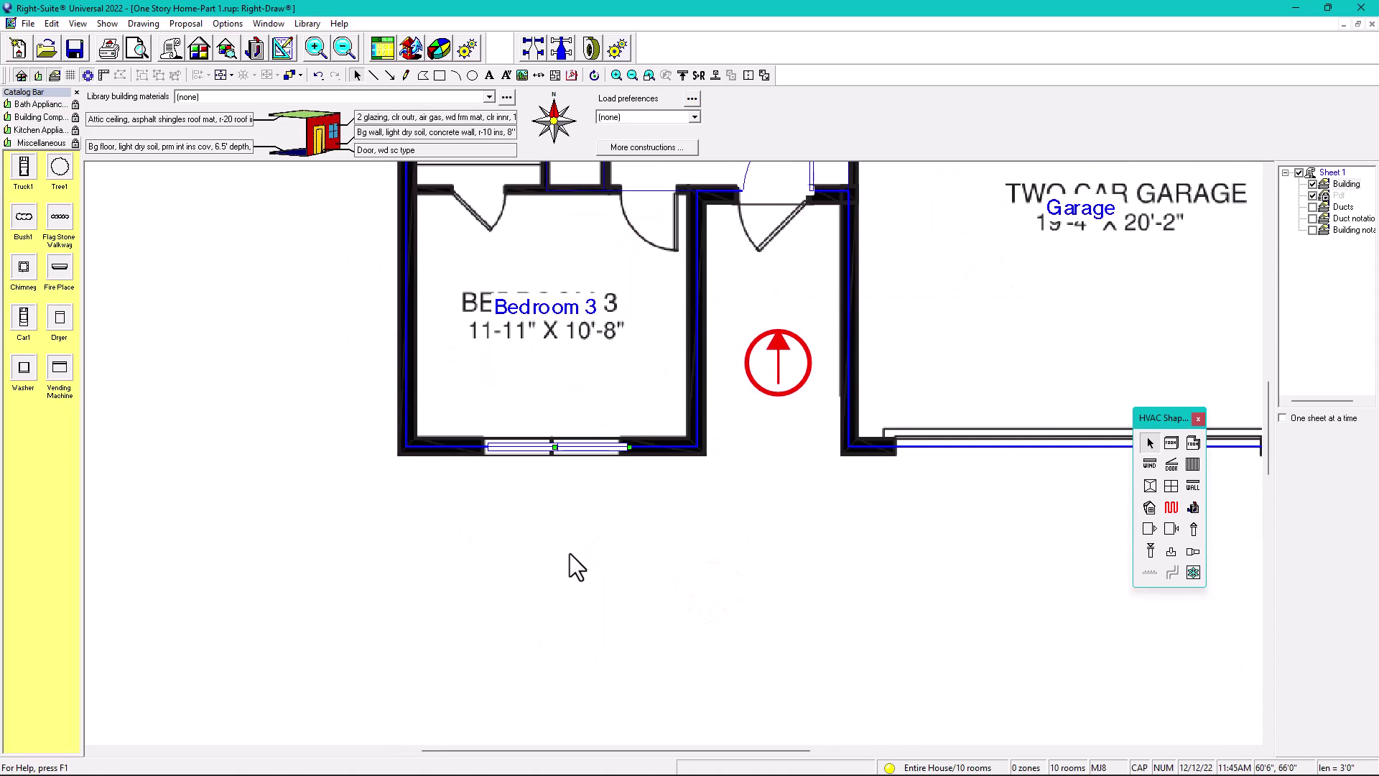
drag(461, 527, 637, 415)
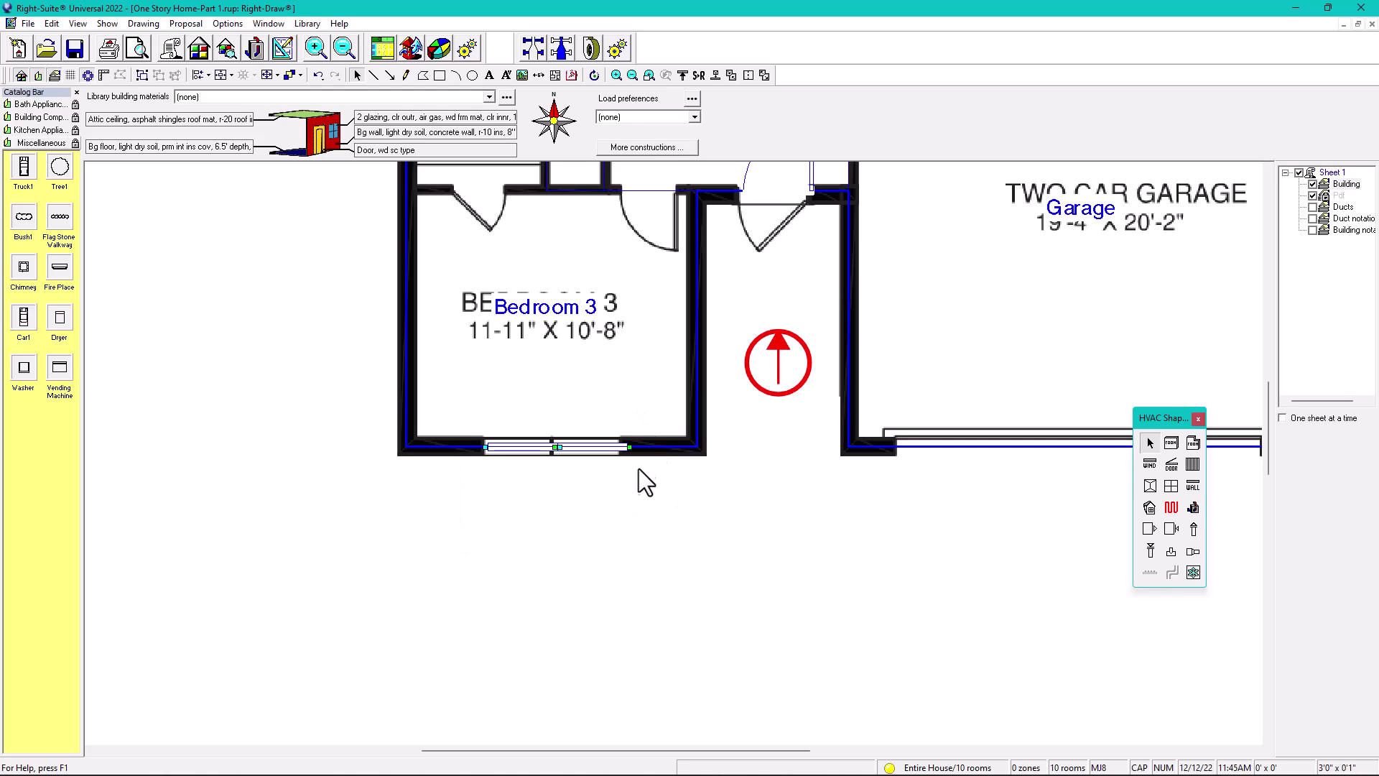
- Slide the top-wall window along the wall into its traced position above the Dining room
click(636, 480)
scroll(640, 503, down, 1)
scroll(664, 535, down, 2)
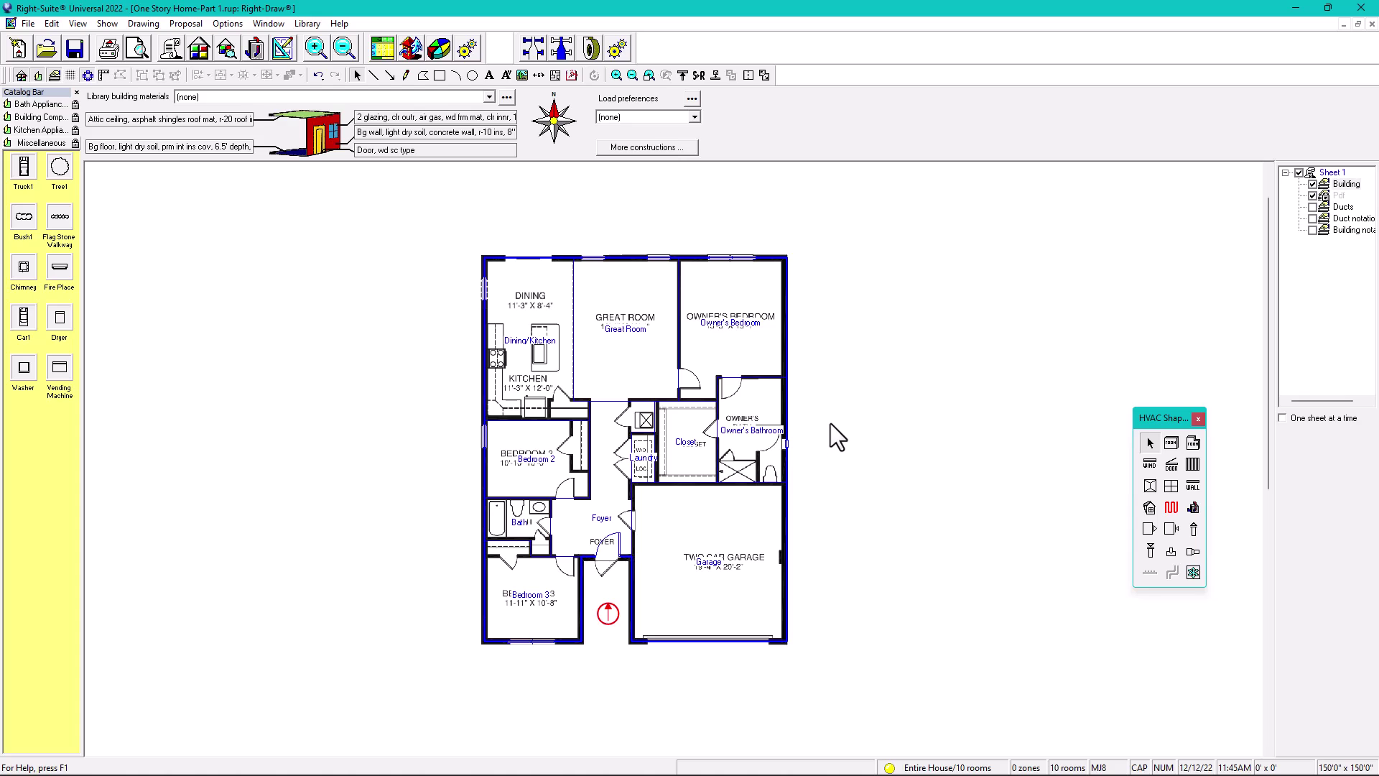
scroll(872, 272, up, 1)
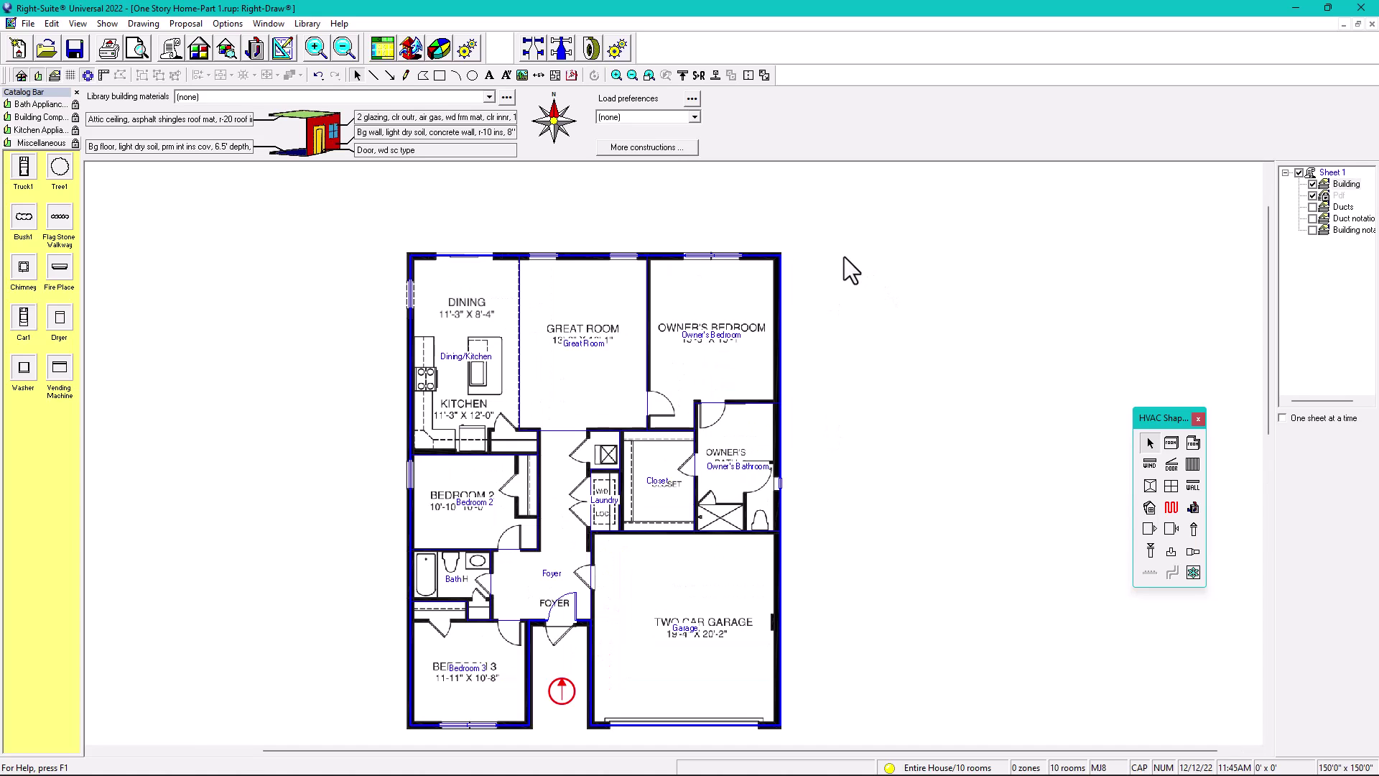
click(586, 265)
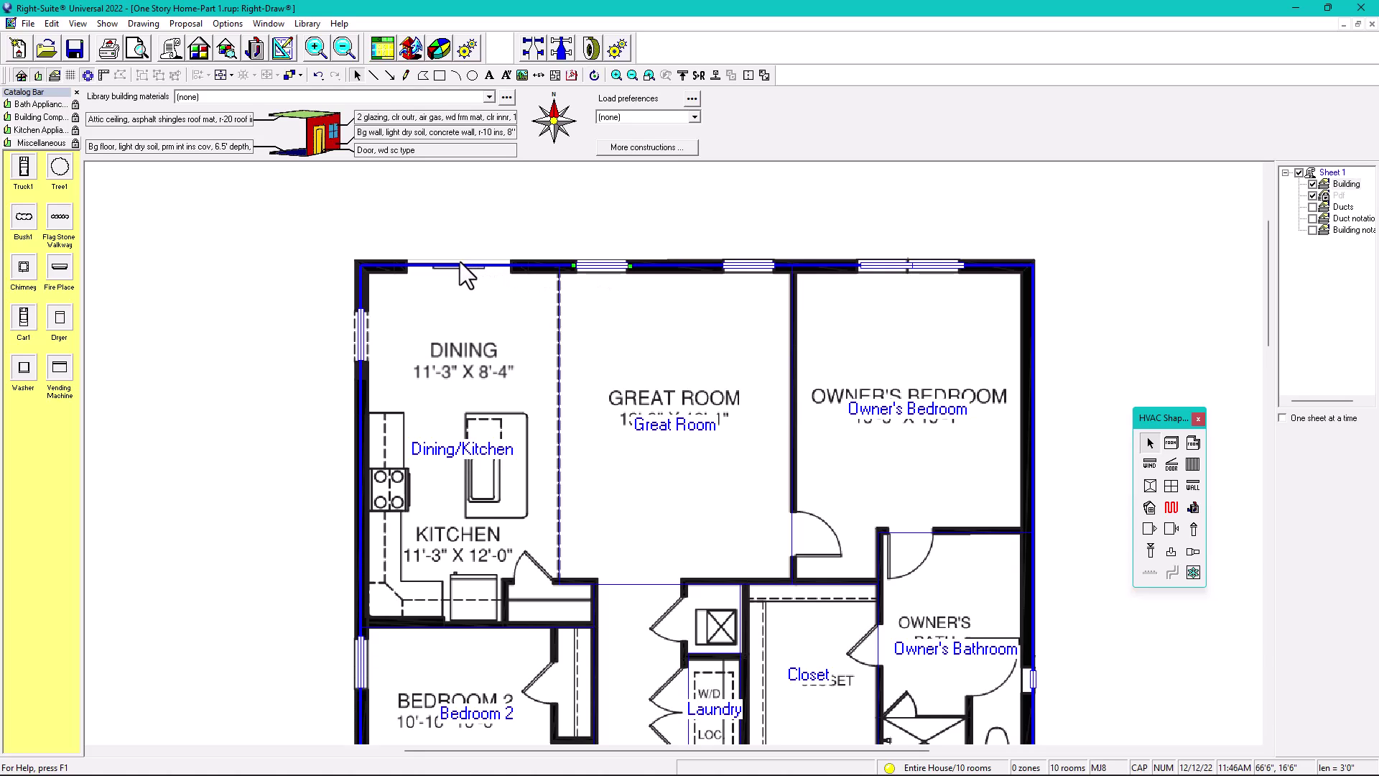
drag(432, 272, 456, 266)
click(1312, 195)
scroll(628, 496, down, 2)
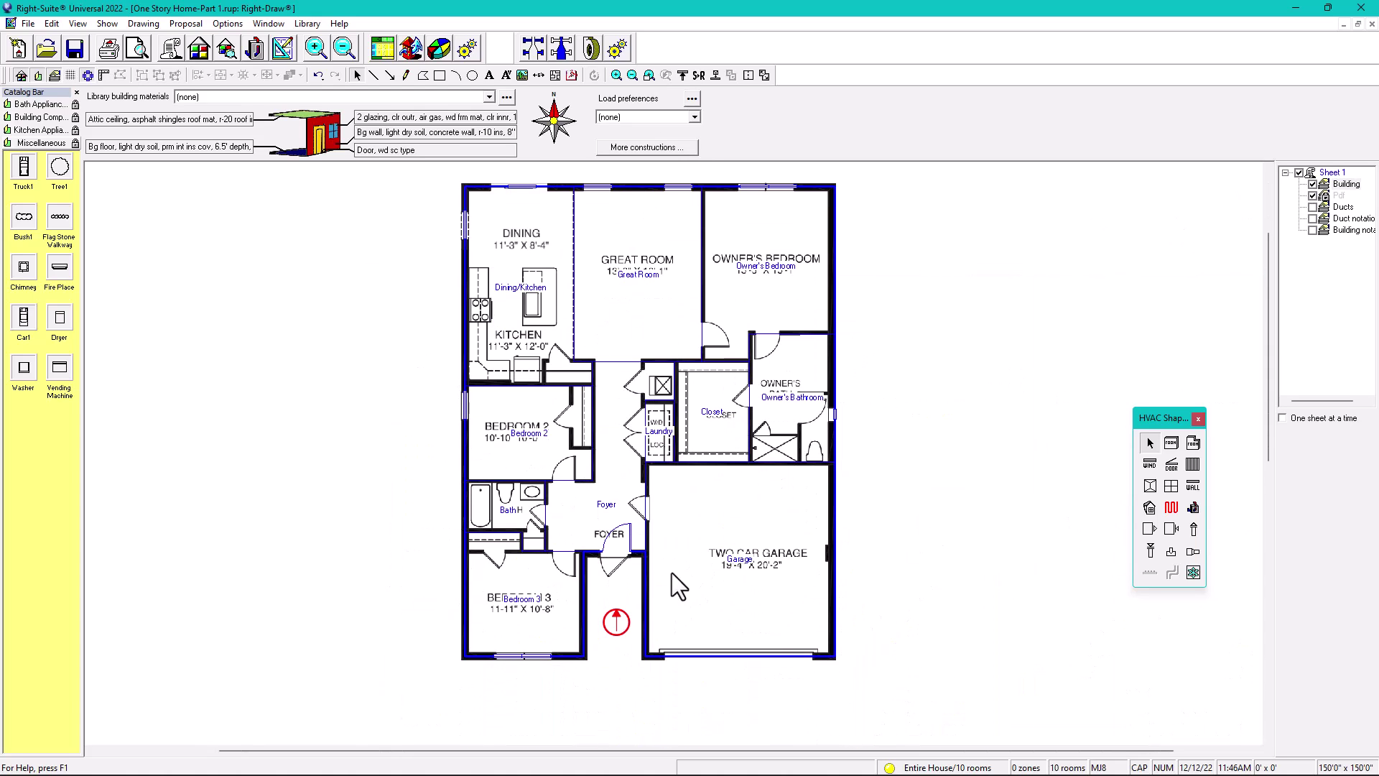
scroll(623, 565, up, 2)
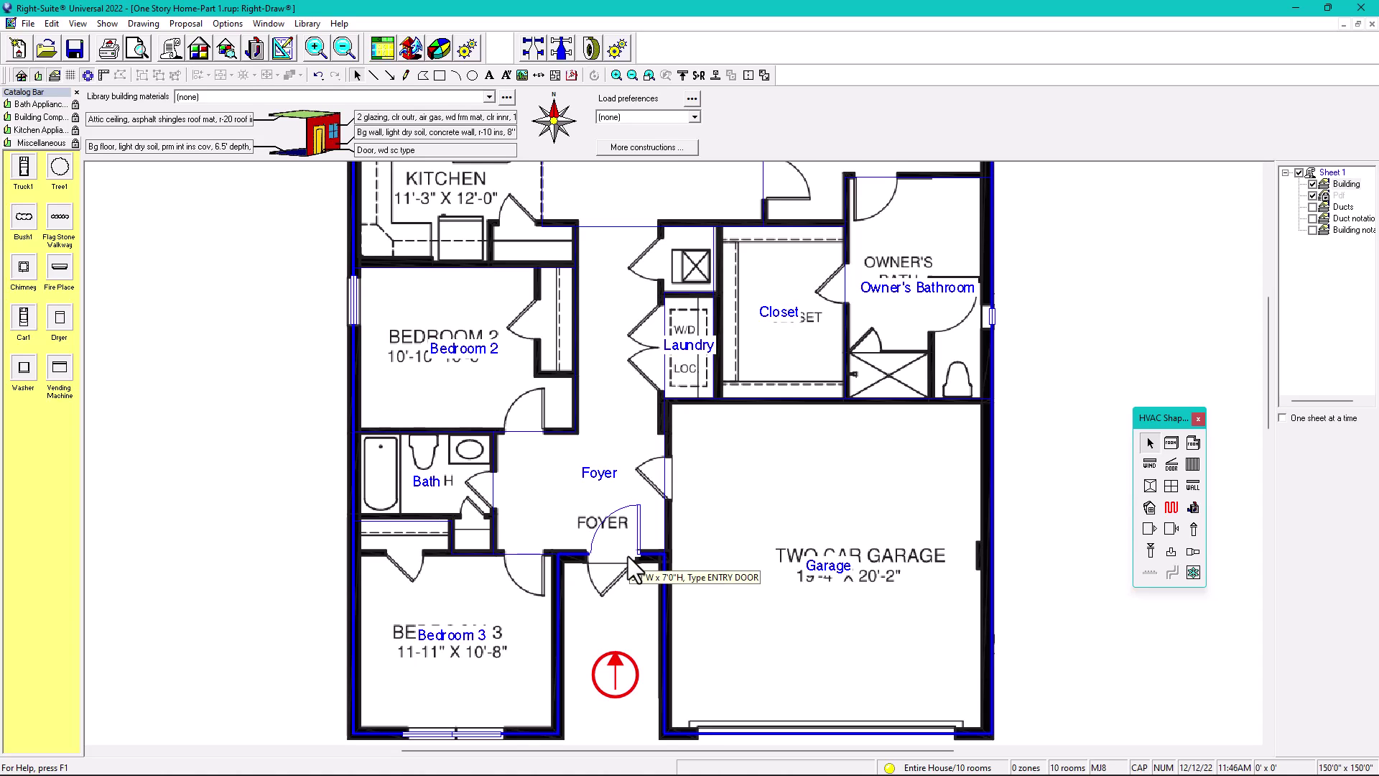
- Open the entry door's properties and try the Opening TopLeft door type
click(627, 556)
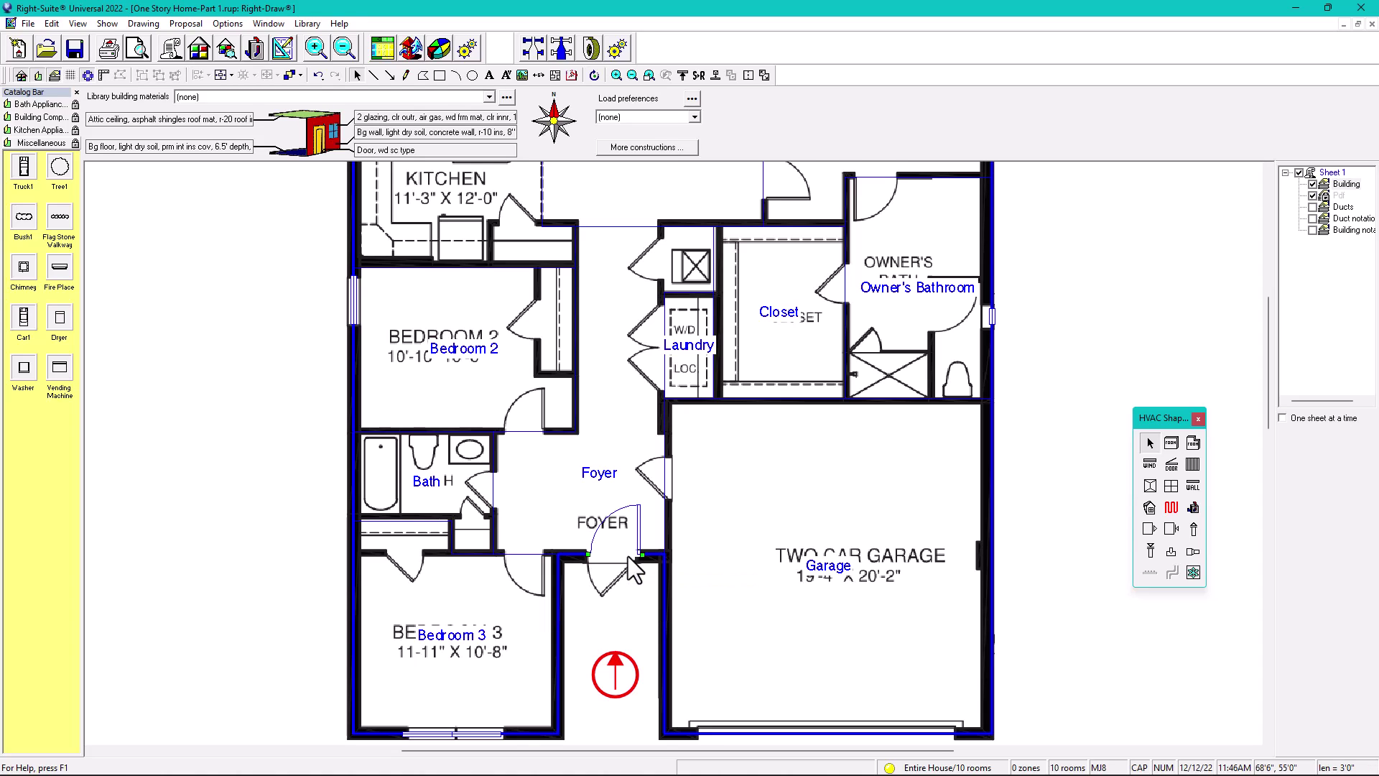
double_click(628, 556)
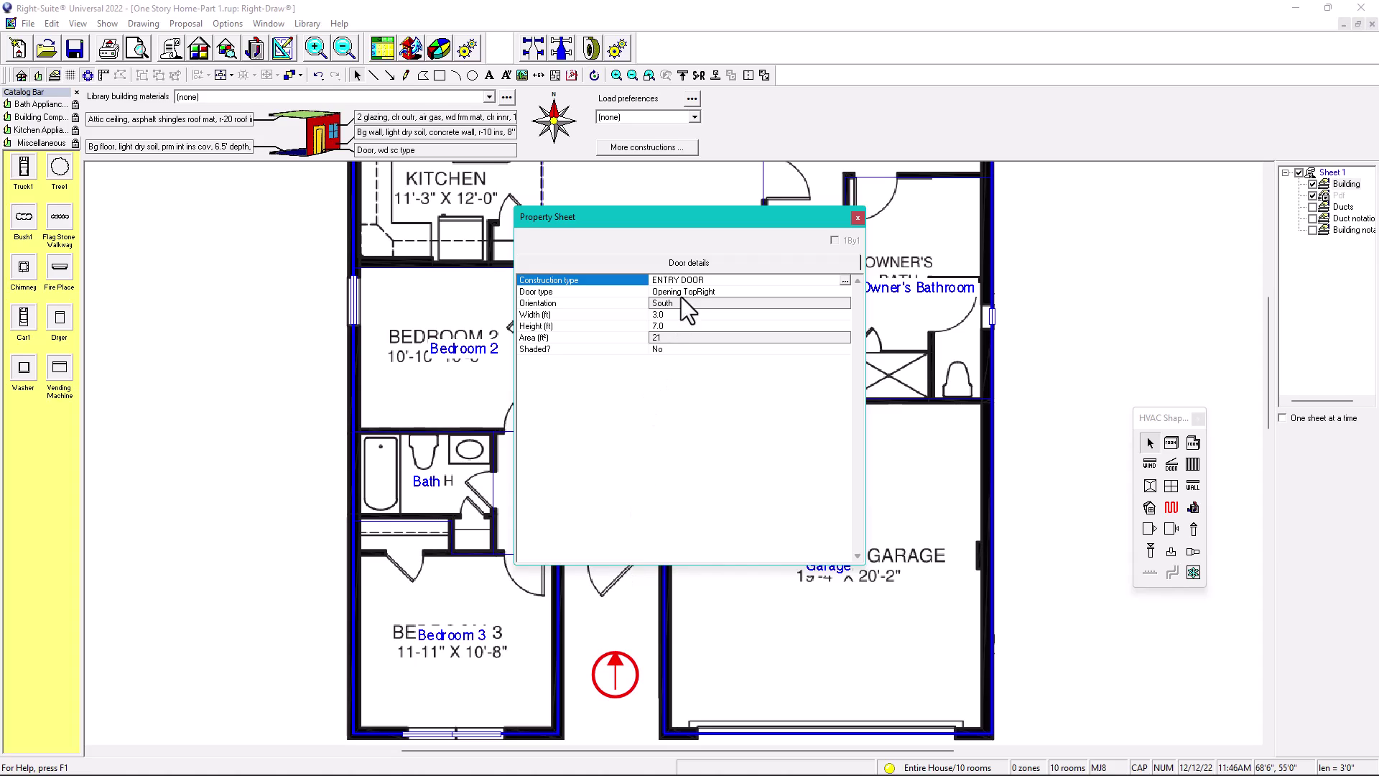
click(714, 295)
click(714, 295)
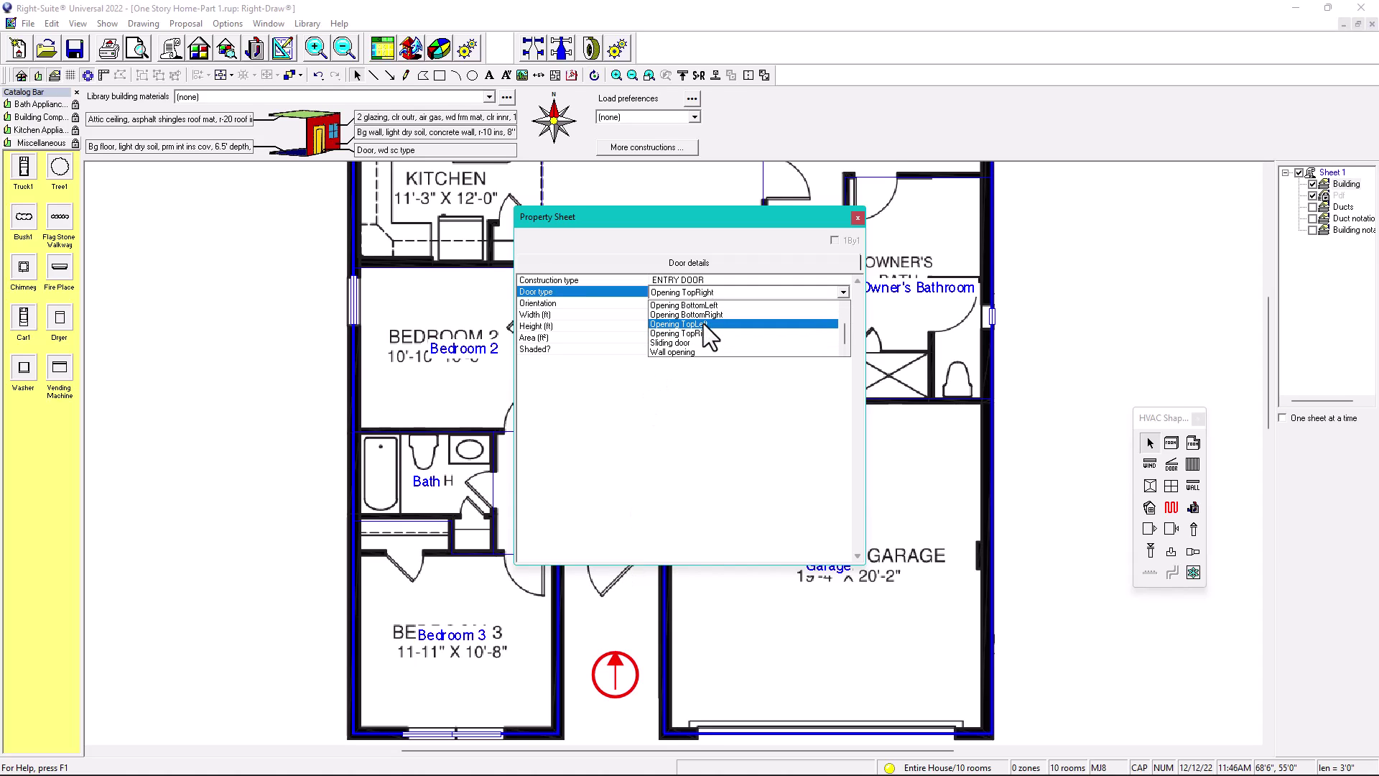
click(704, 324)
drag(809, 220, 1170, 201)
- Switch the entry door type to Opening BottomRight and close the Property Sheet
click(605, 474)
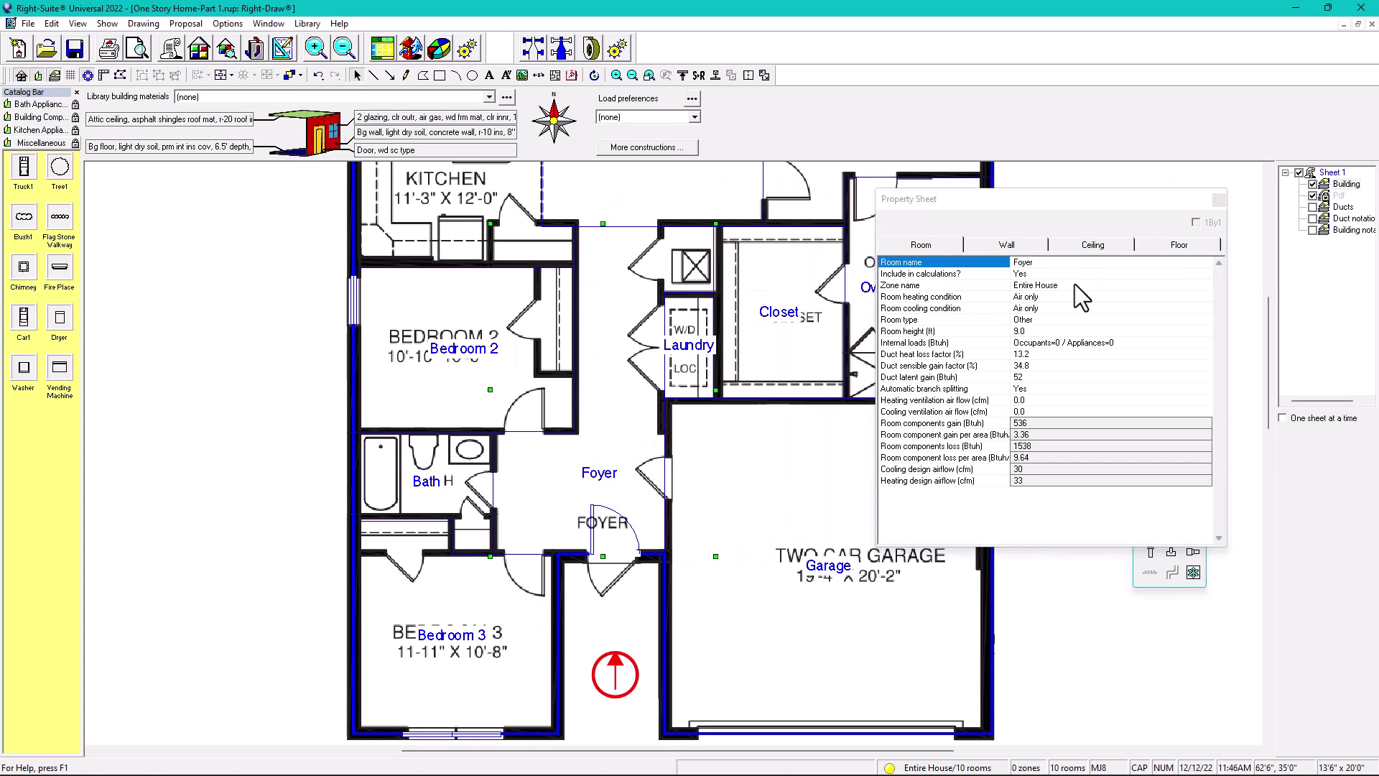
click(610, 560)
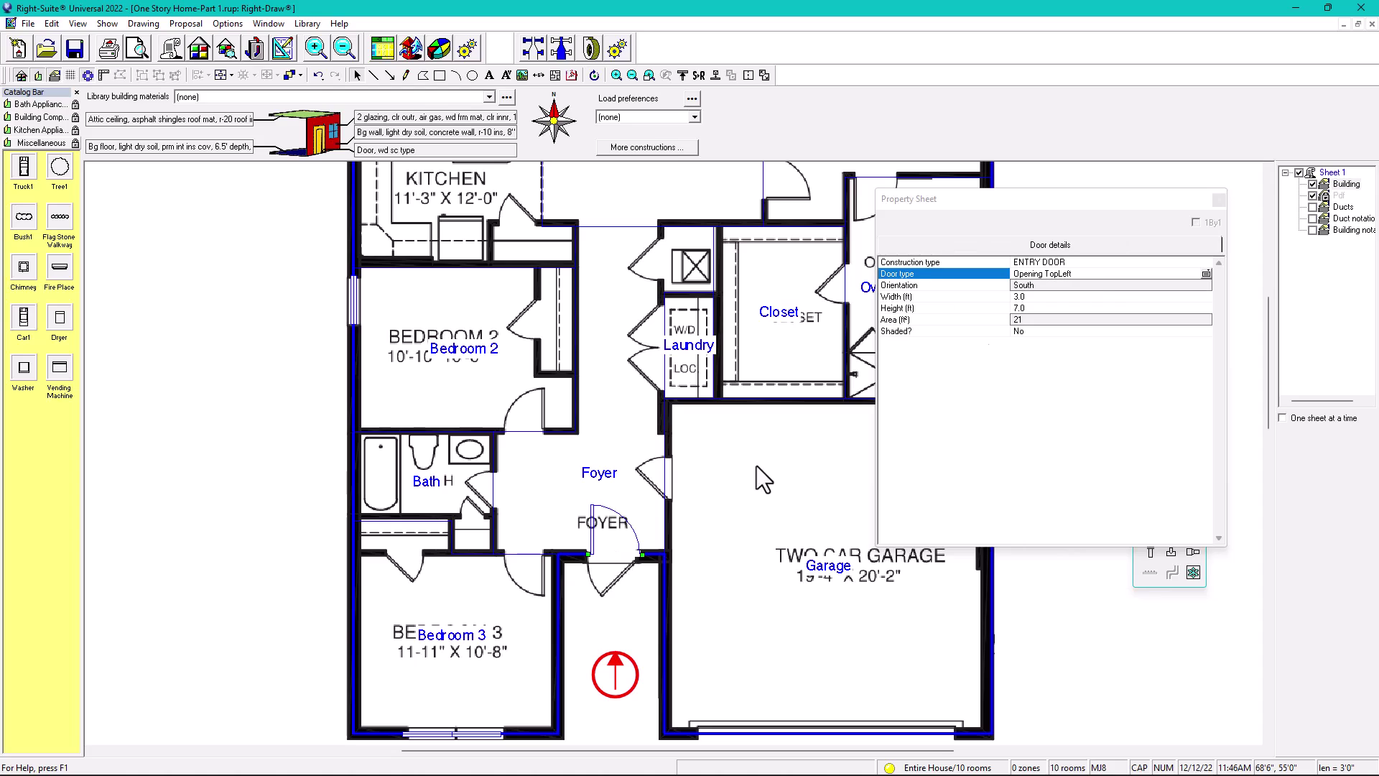
click(1068, 277)
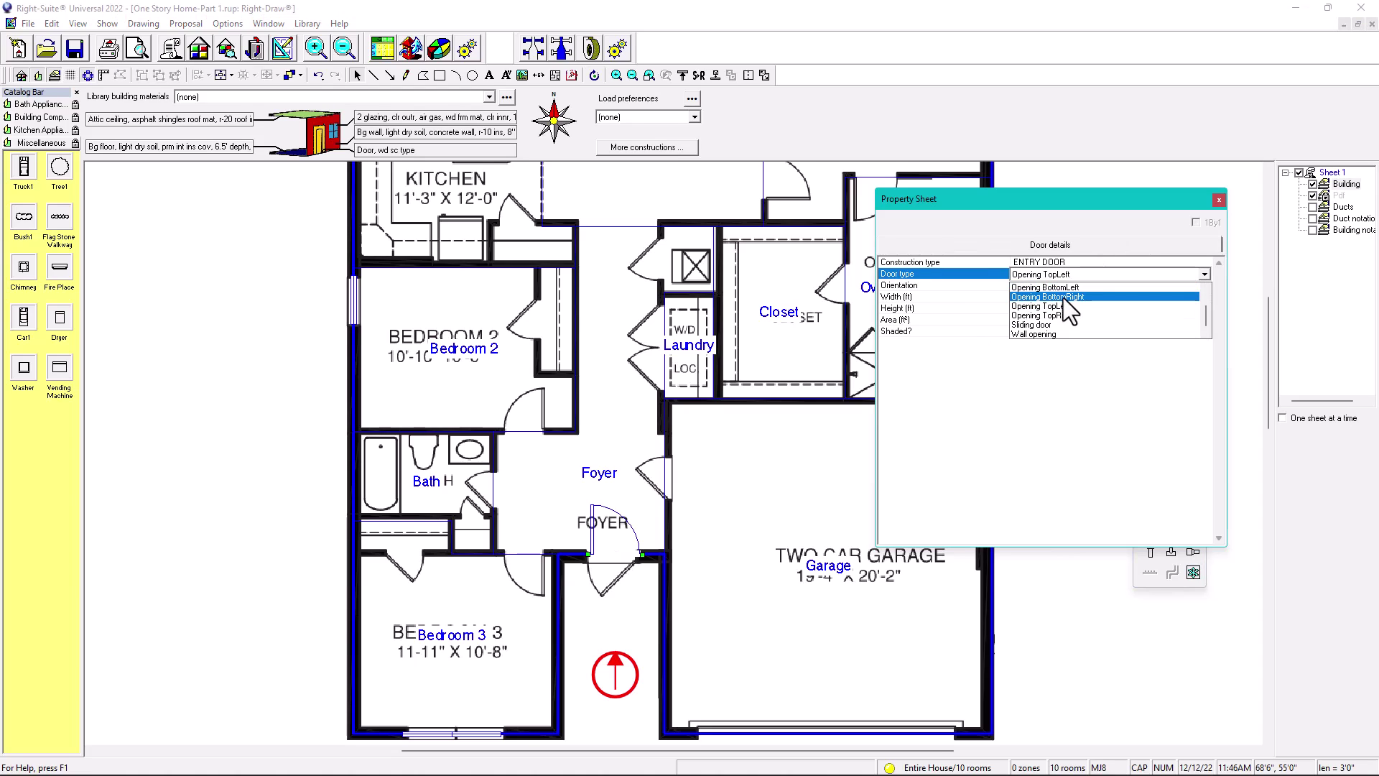
click(1063, 297)
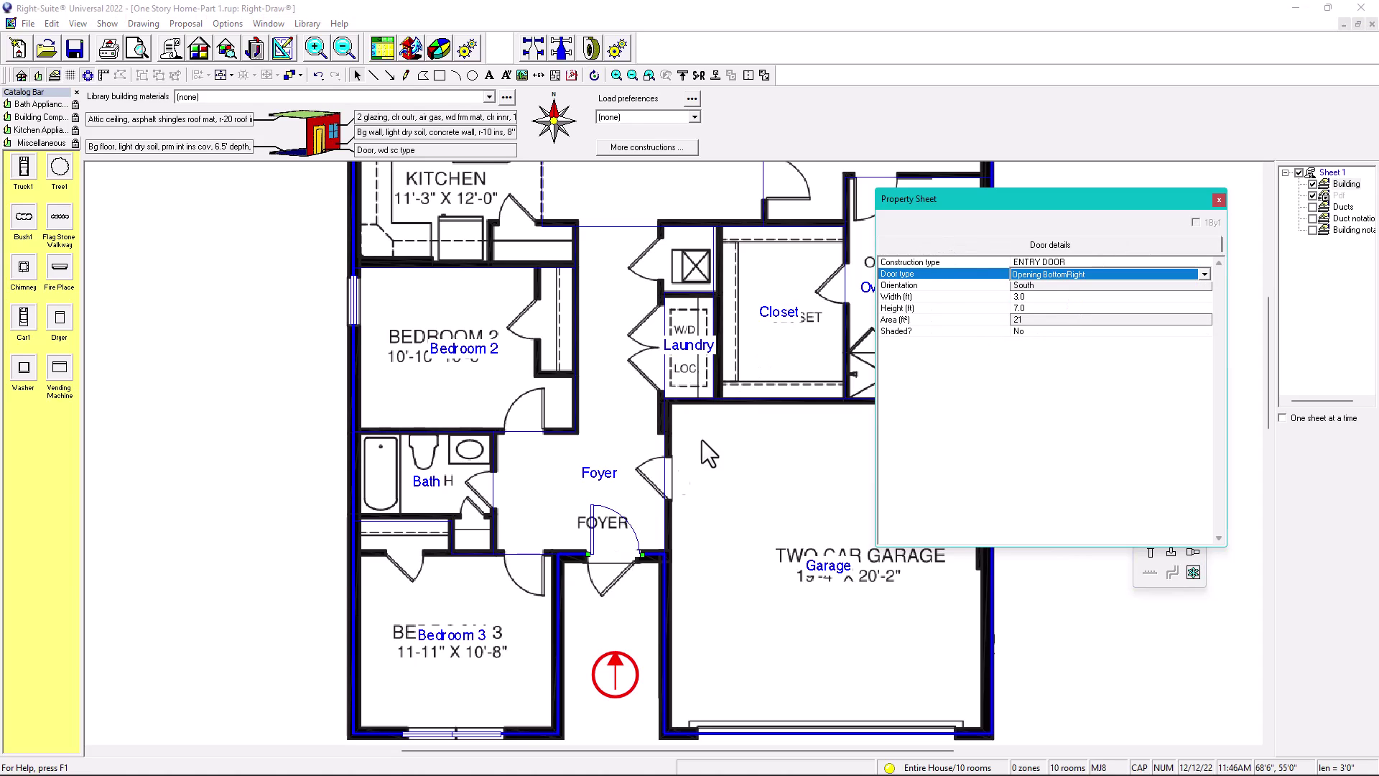
click(582, 470)
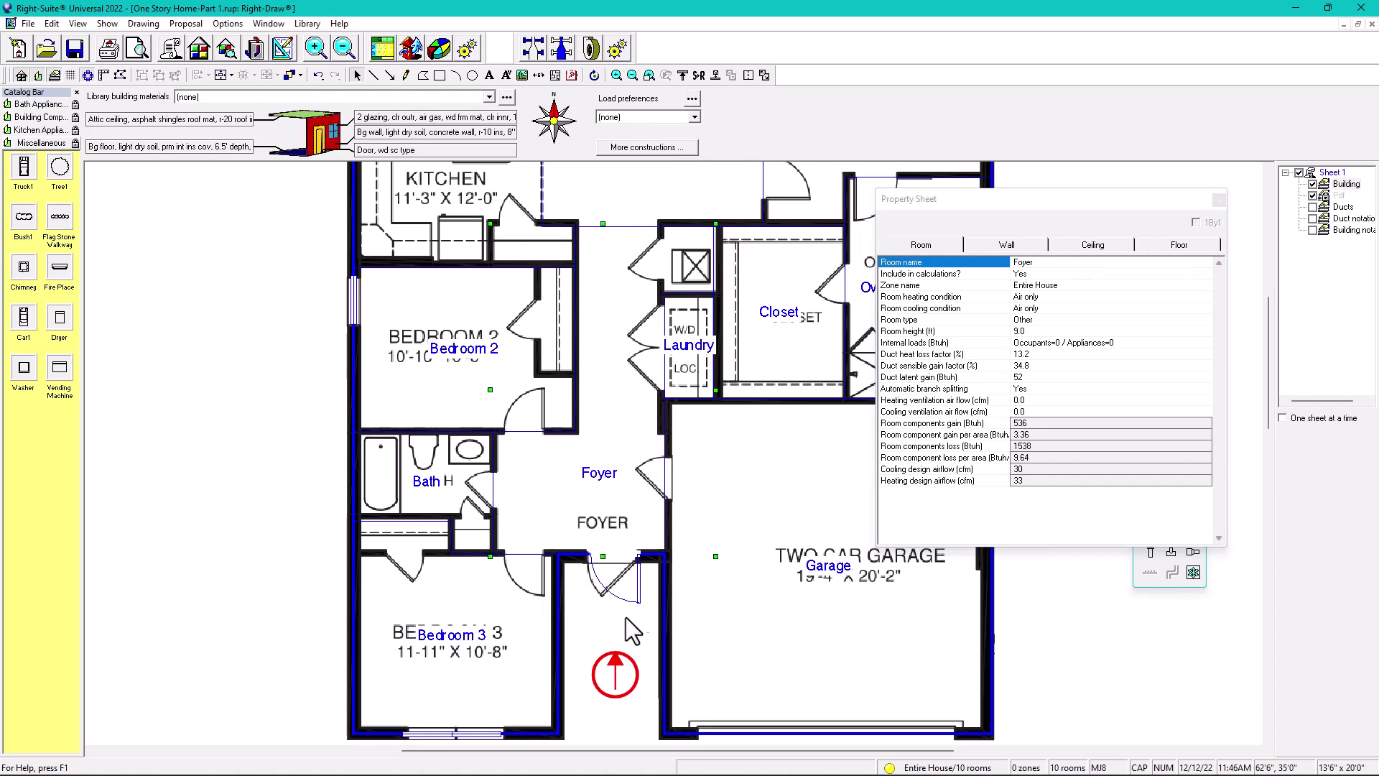
click(1218, 199)
scroll(575, 431, down, 2)
scroll(1004, 216, up, 3)
scroll(981, 279, up, 2)
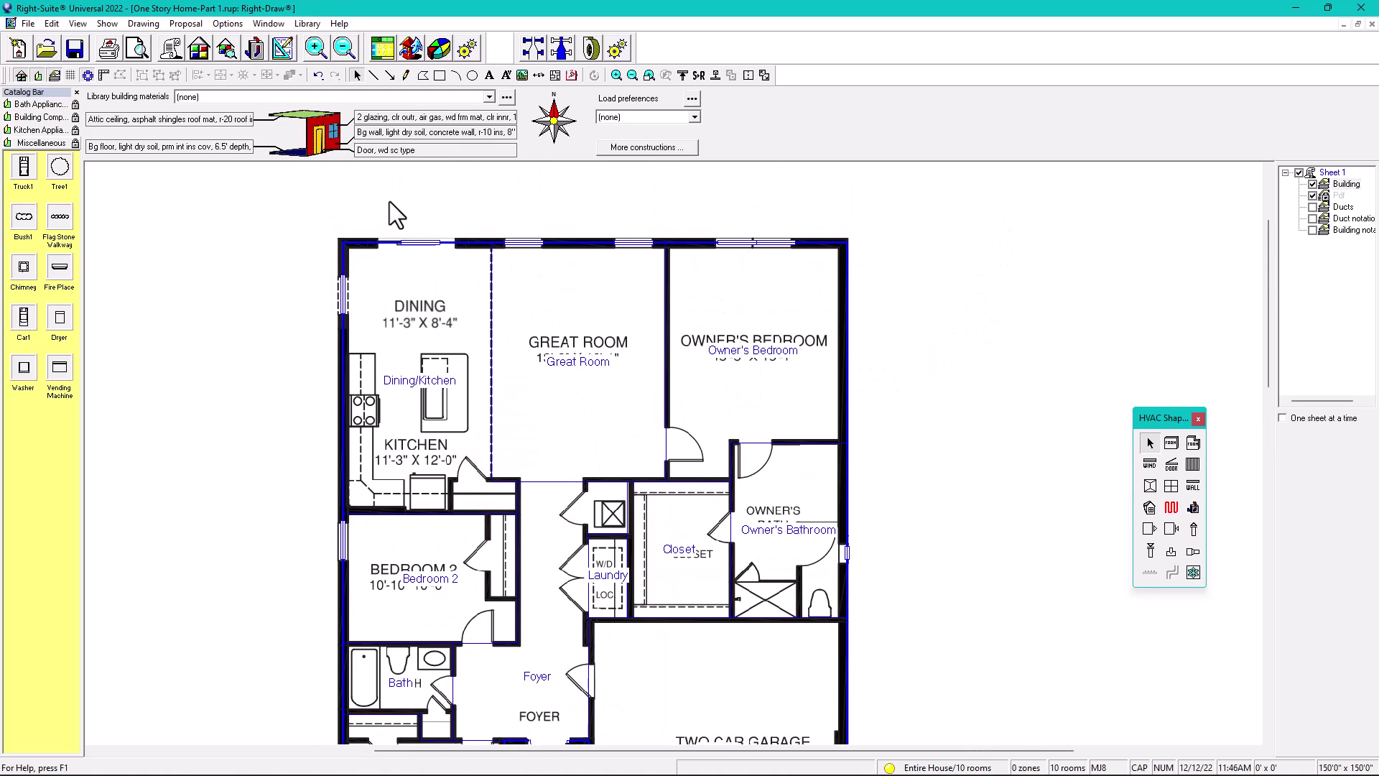
- Hide the PDF underlay and enter 6 ft as the Dining/Kitchen top window's width
click(1312, 195)
scroll(392, 220, up, 1)
click(450, 253)
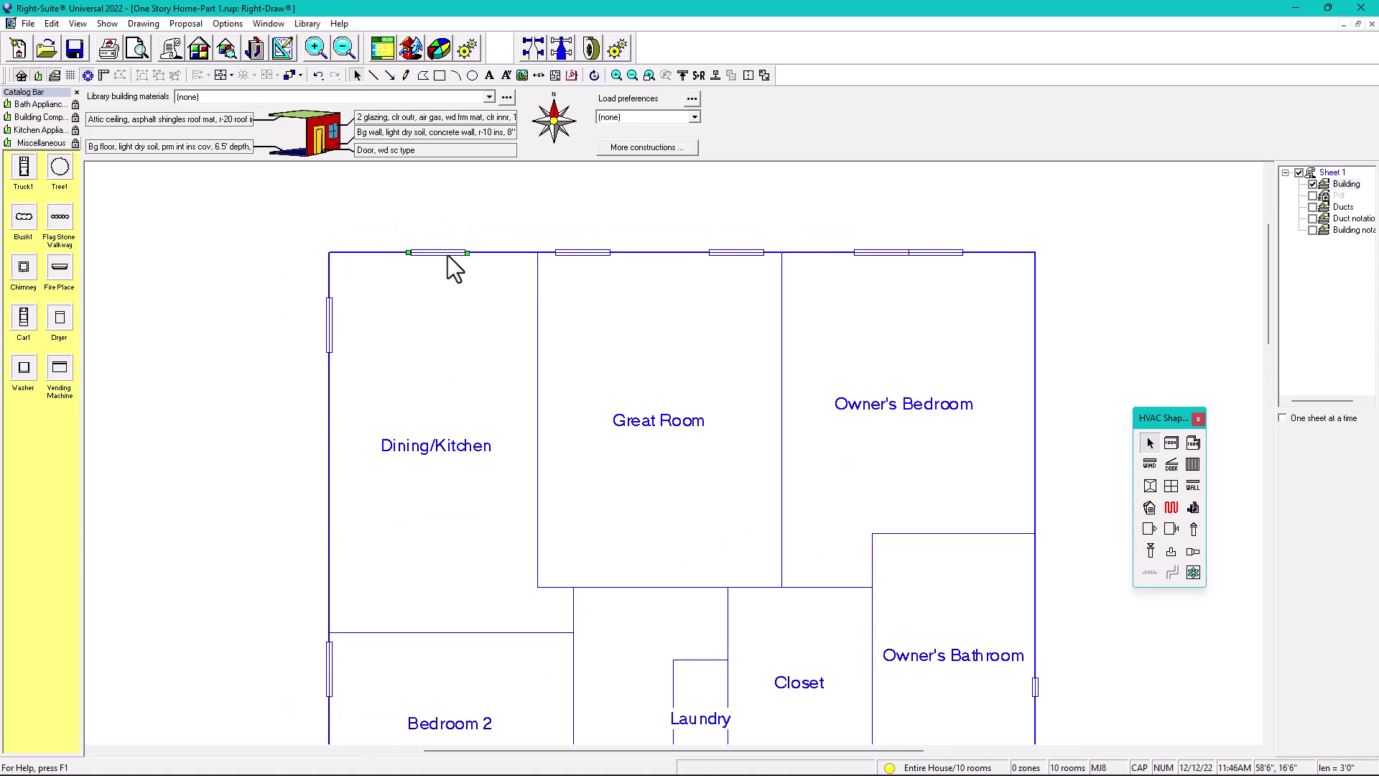
double_click(447, 254)
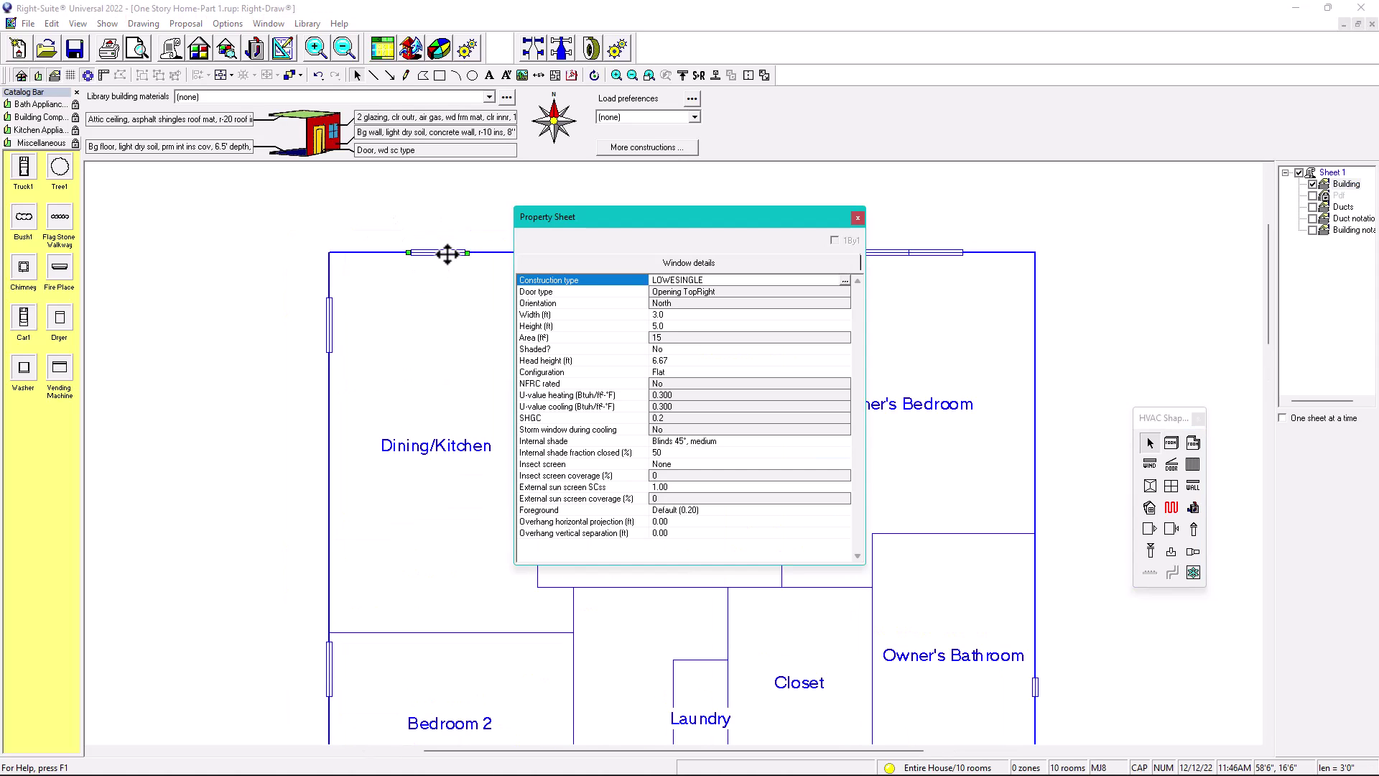
click(667, 315)
text(6)
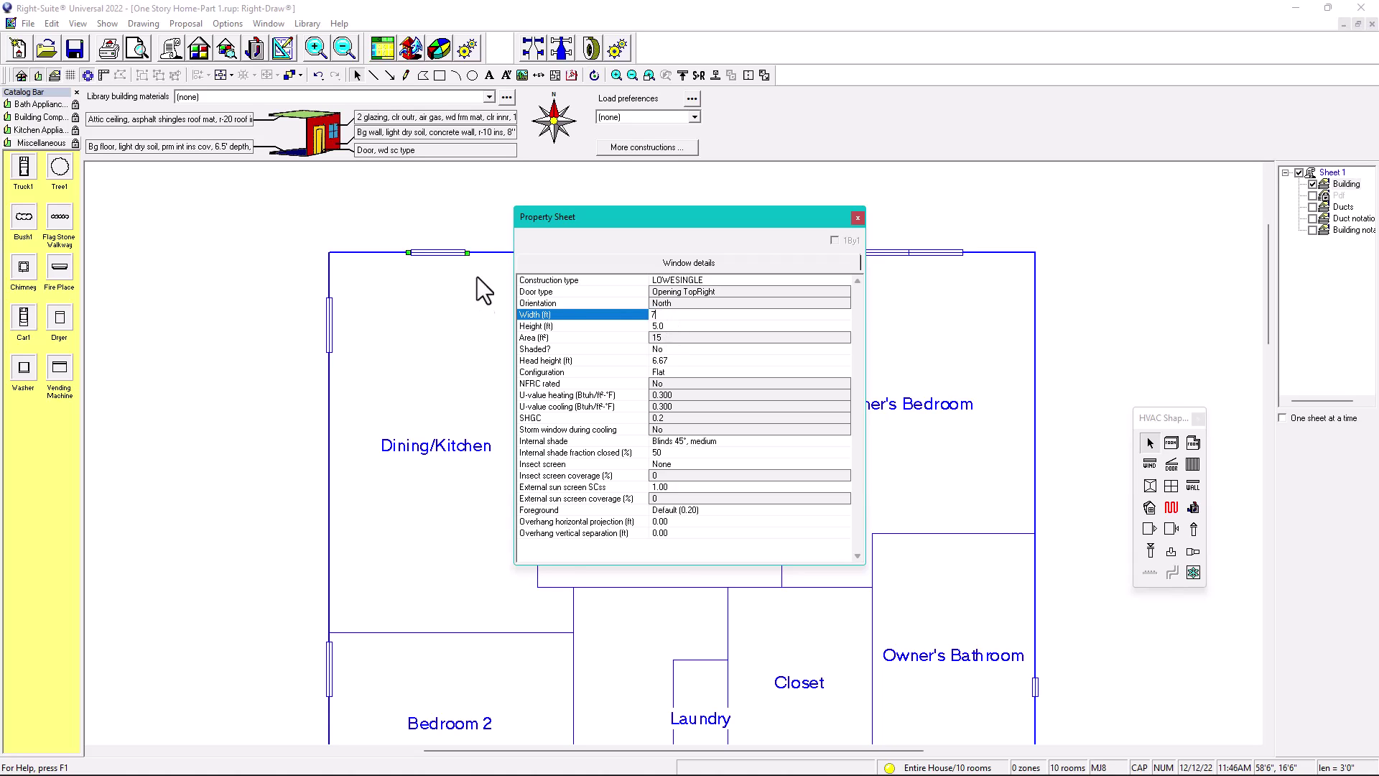
click(452, 213)
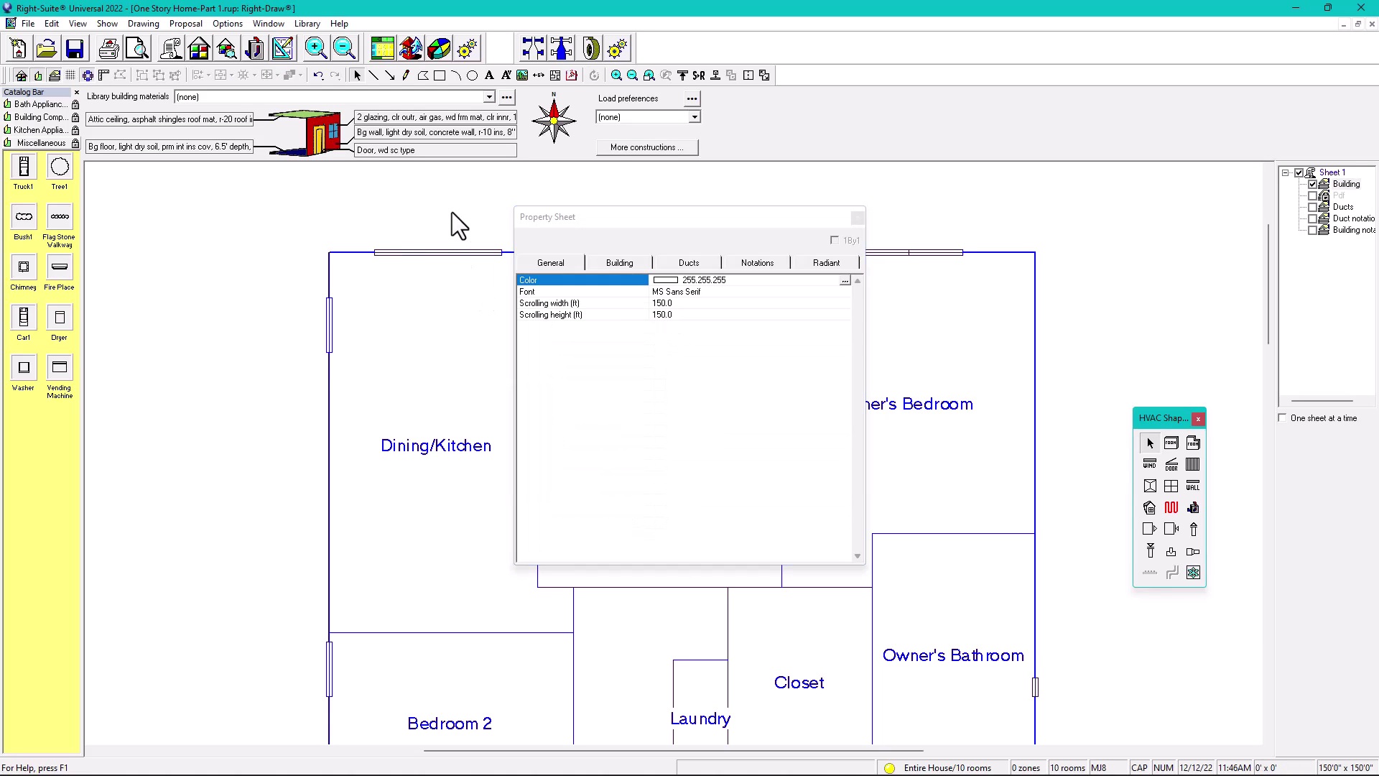
click(856, 218)
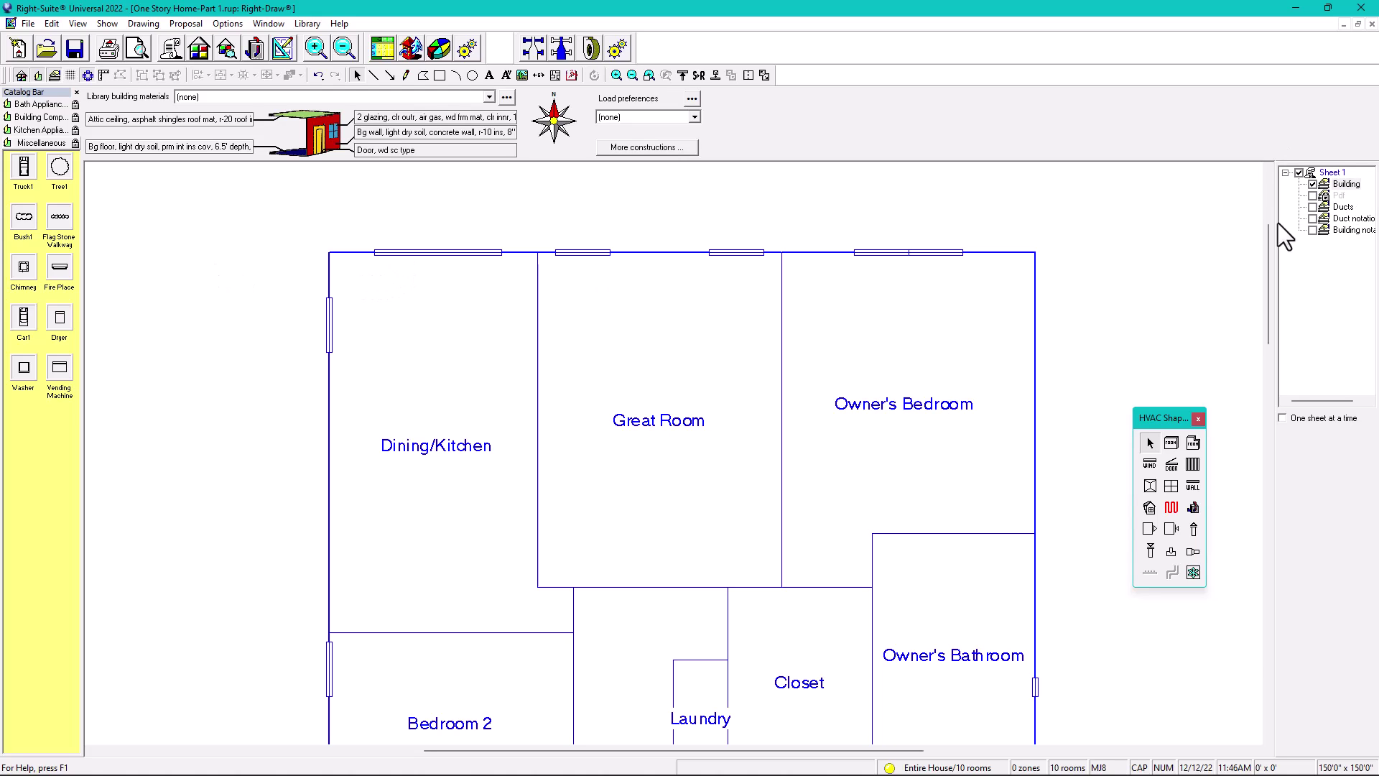
- Set the window to 6 ft wide by 7 ft tall, then hide the PDF underlay again
click(1313, 196)
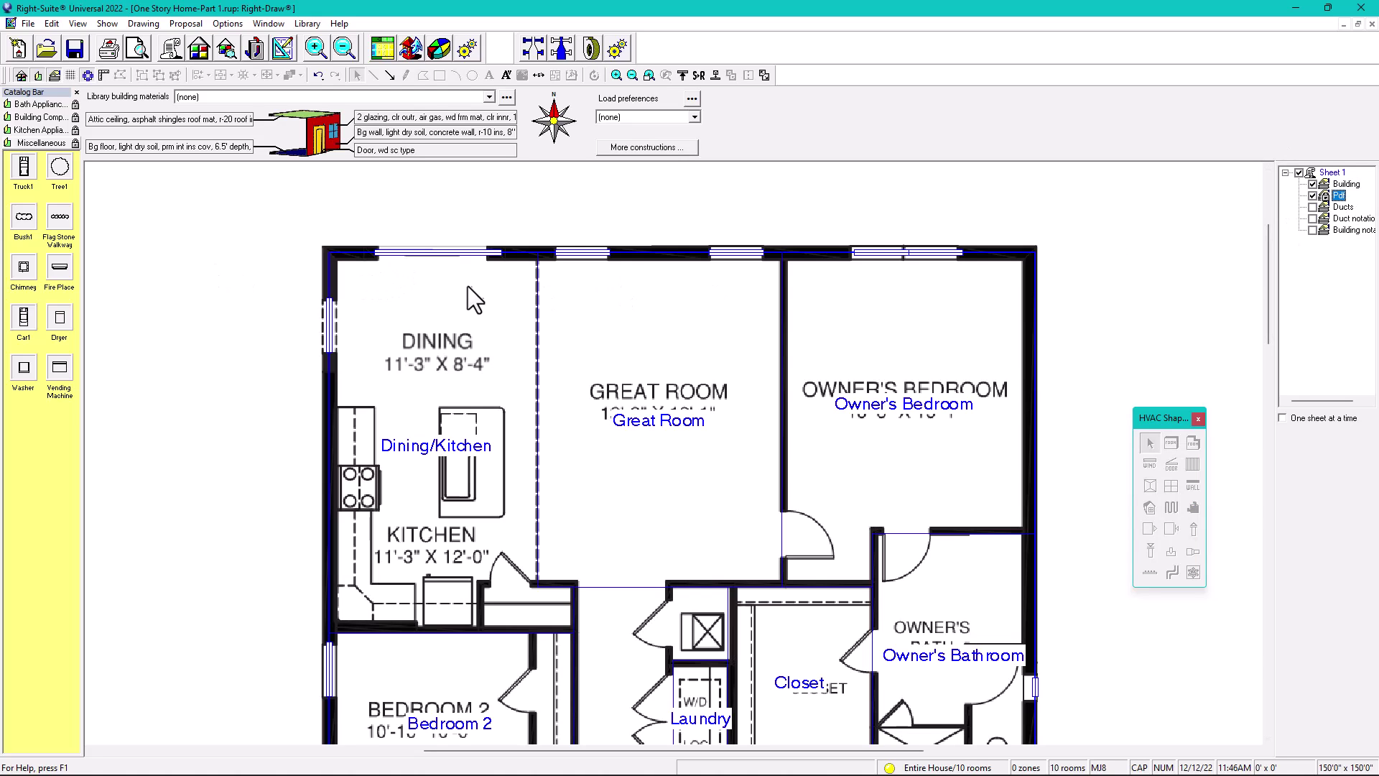
double_click(451, 252)
click(669, 314)
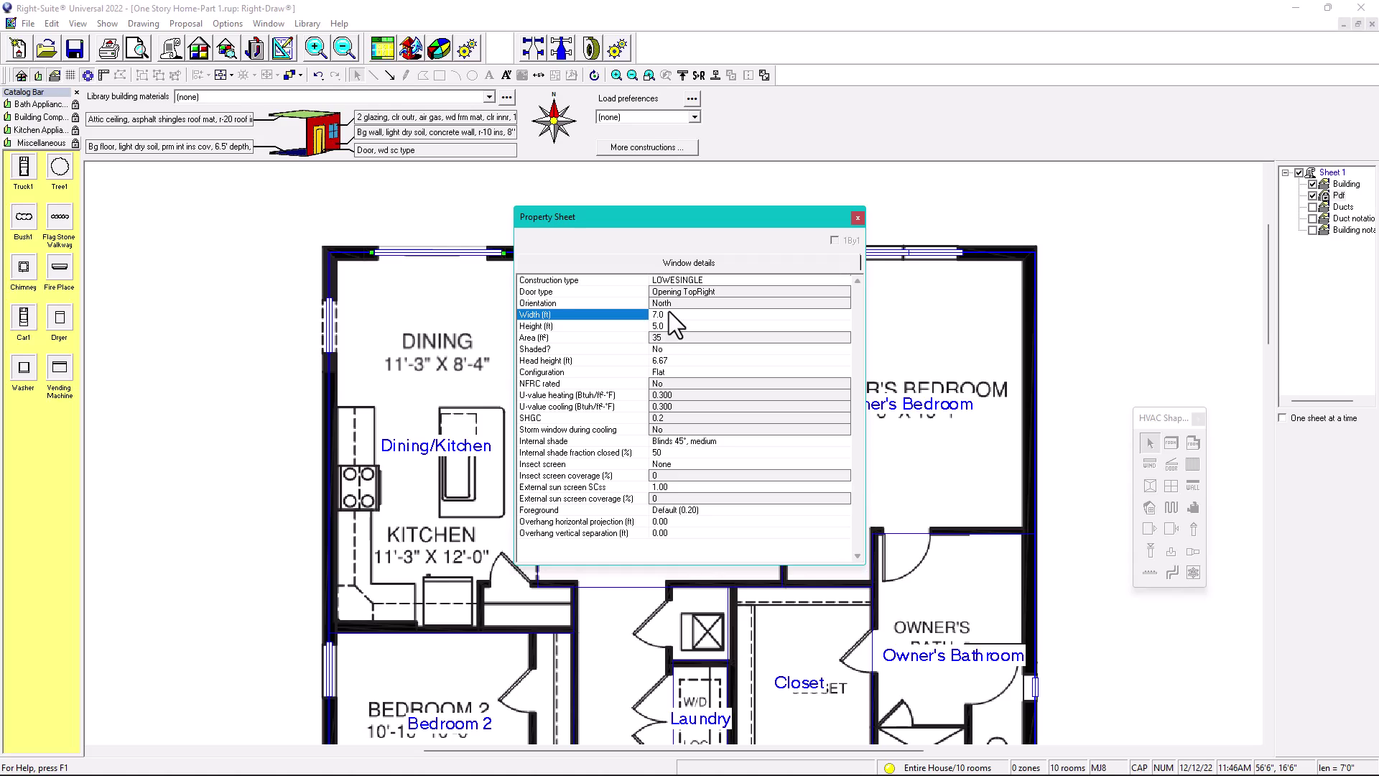
text(6)
key(Return)
click(665, 326)
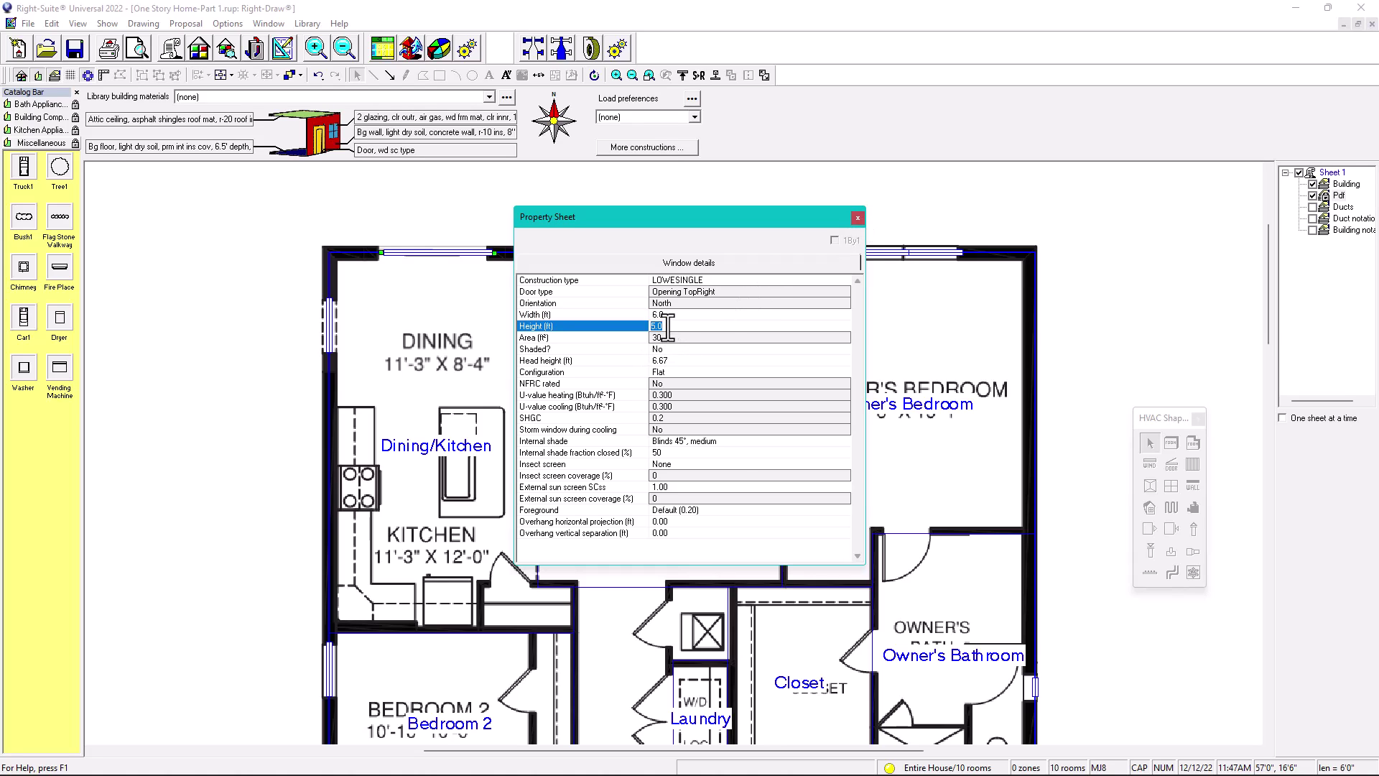
key(Return)
click(857, 217)
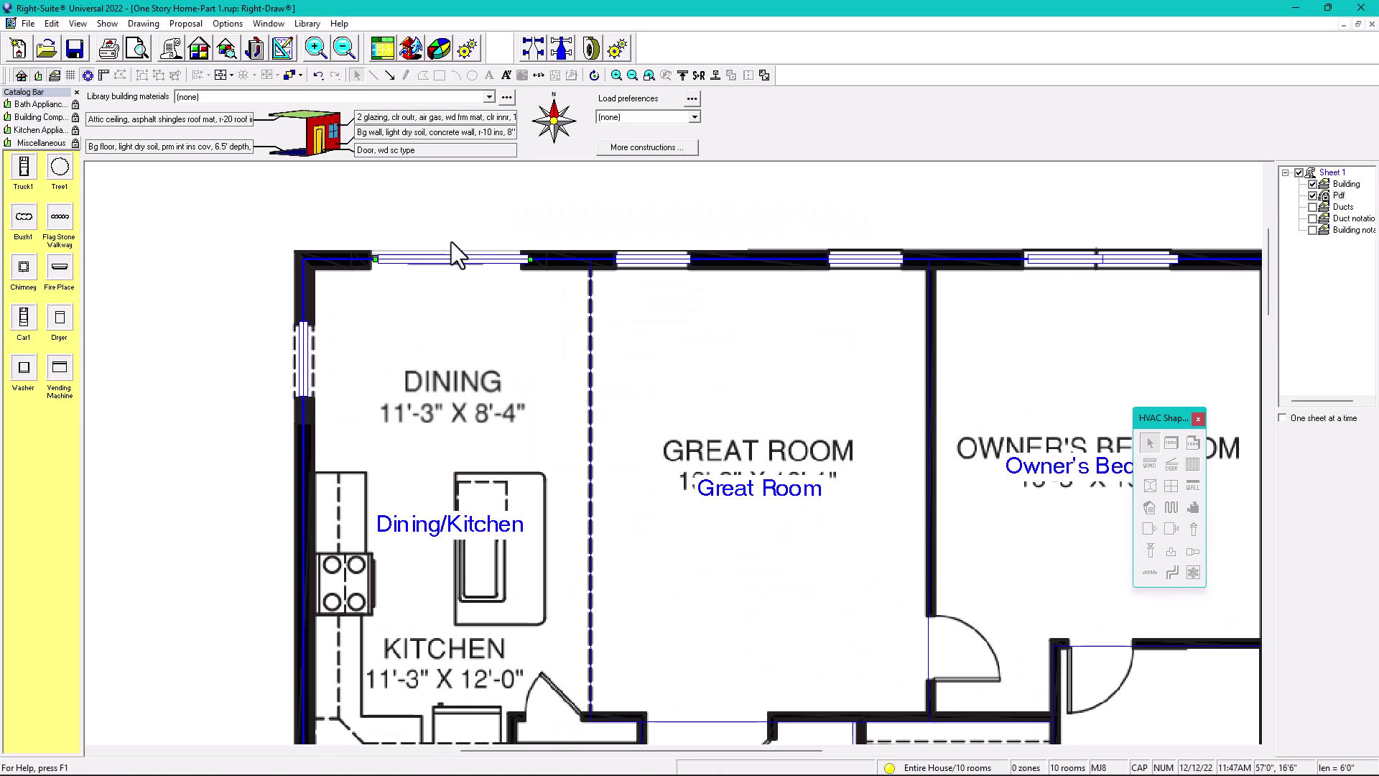
click(1313, 196)
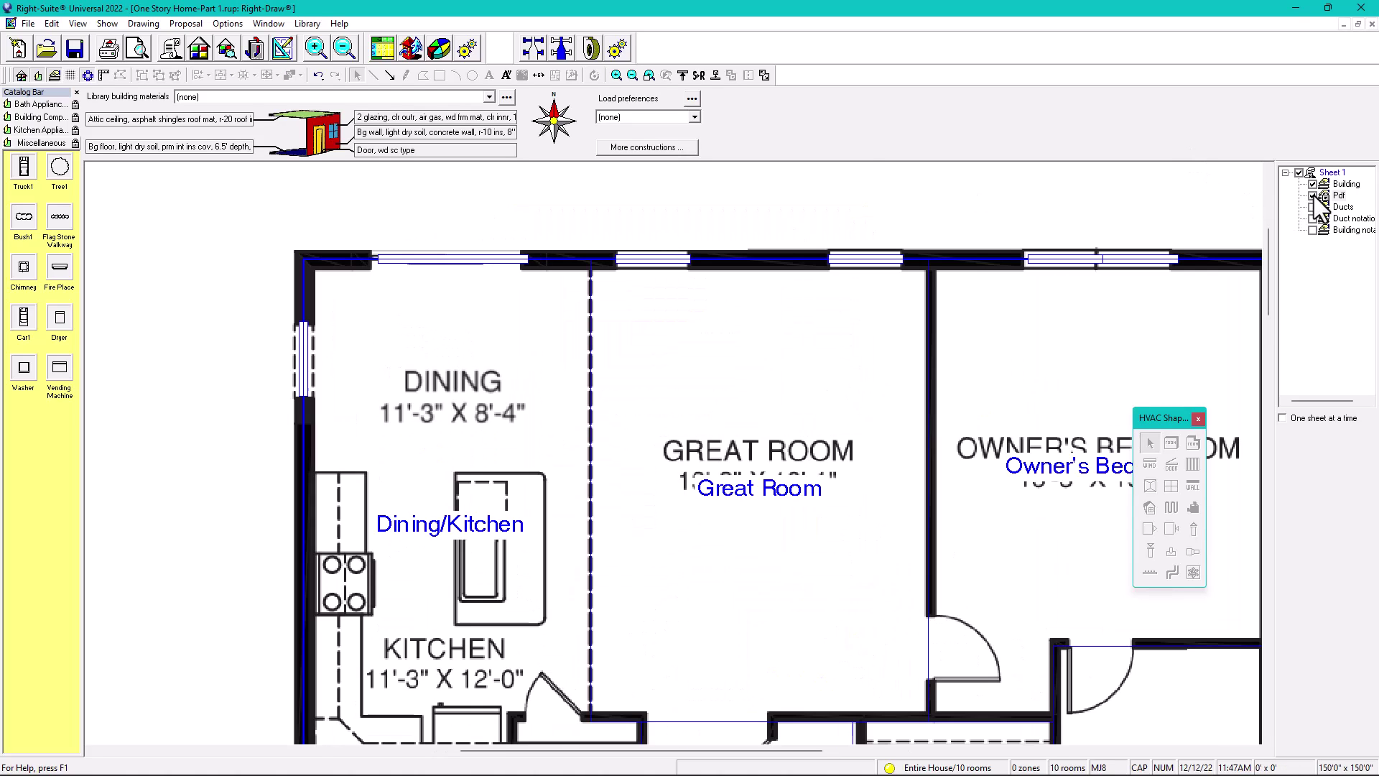
- Change the 6 ft Dining/Kitchen top-wall window's construction type to Sliding glass door
click(480, 263)
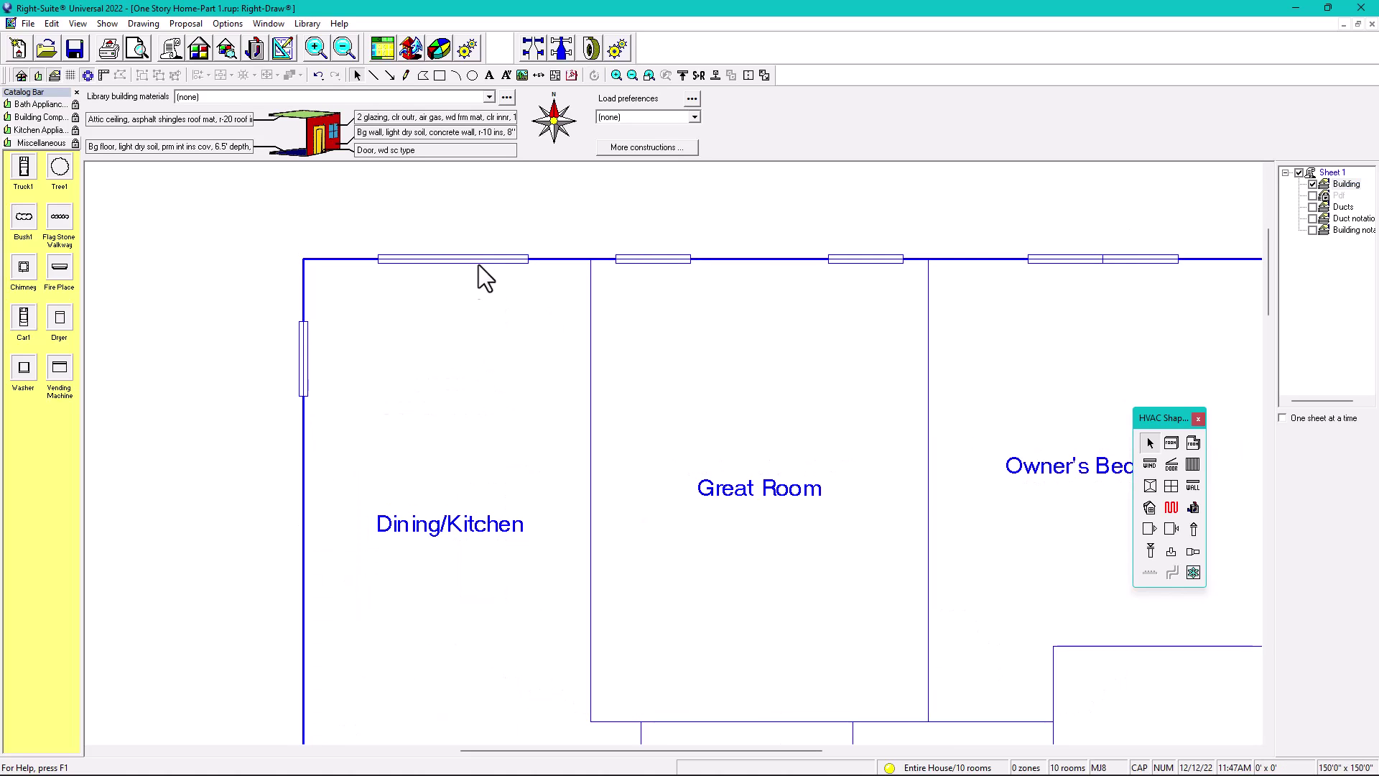
click(480, 260)
click(482, 259)
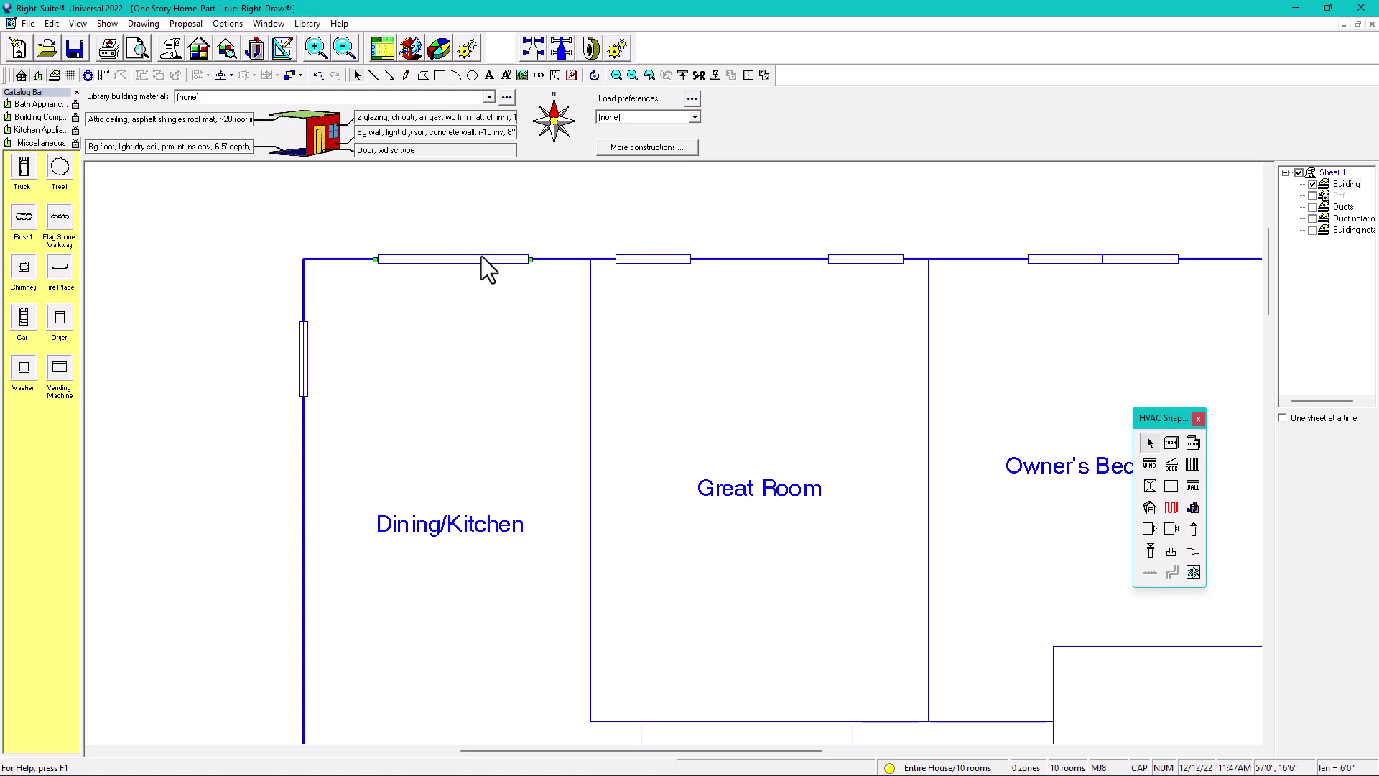
double_click(481, 259)
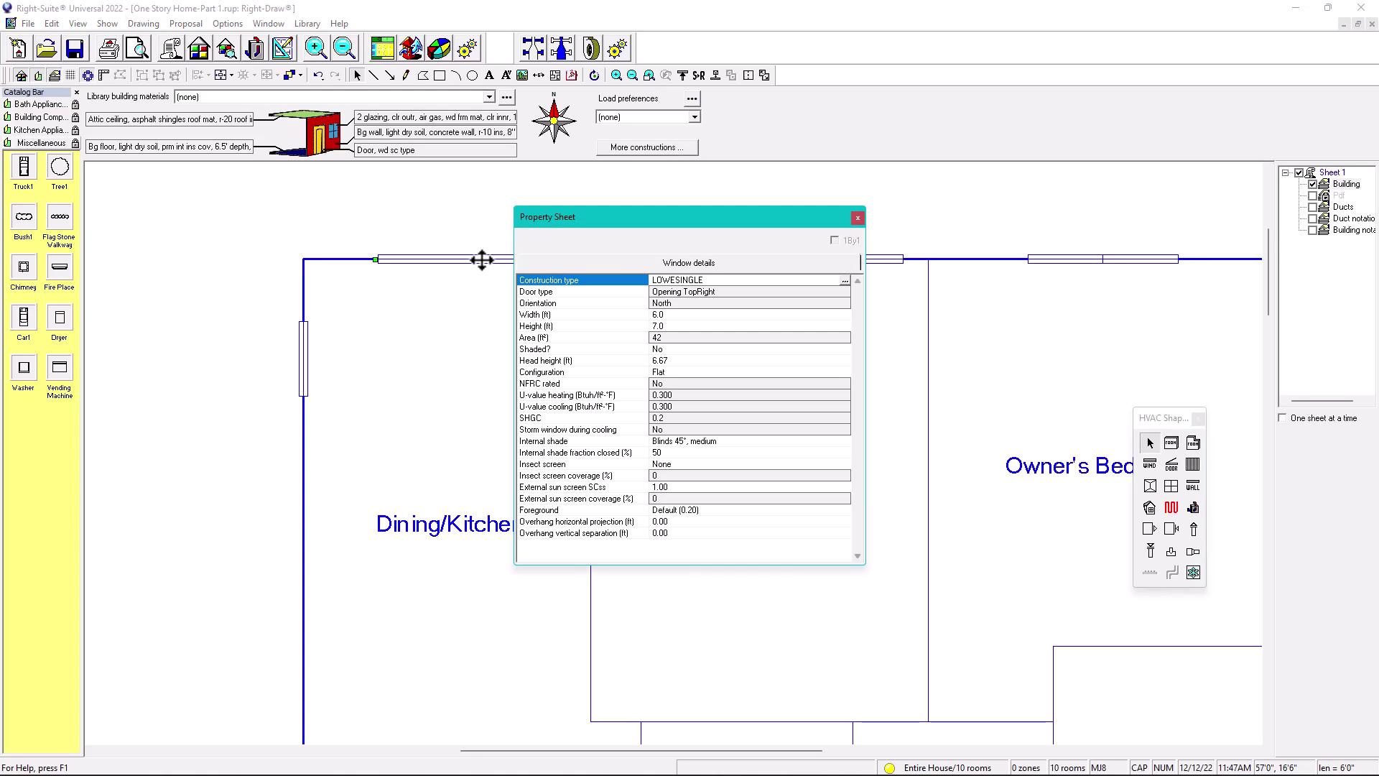
double_click(686, 281)
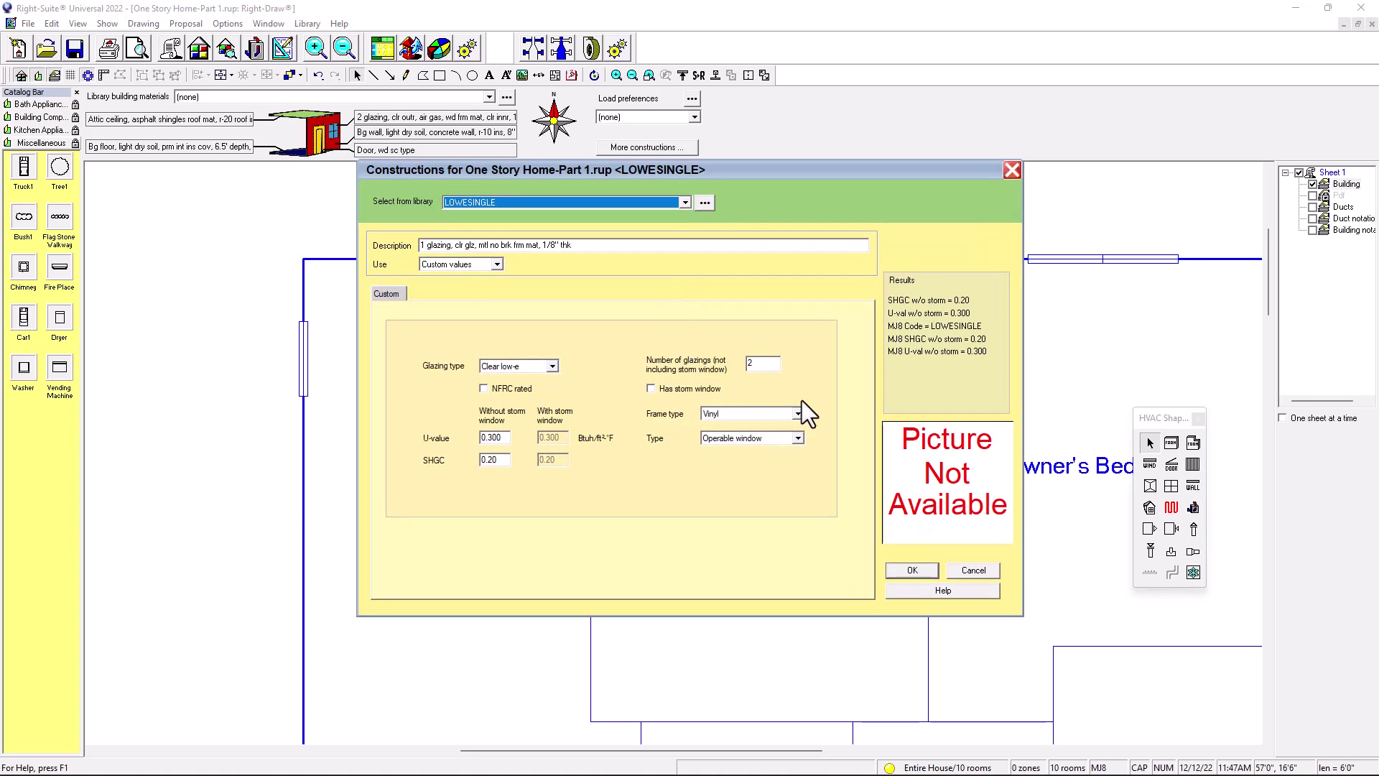
click(798, 438)
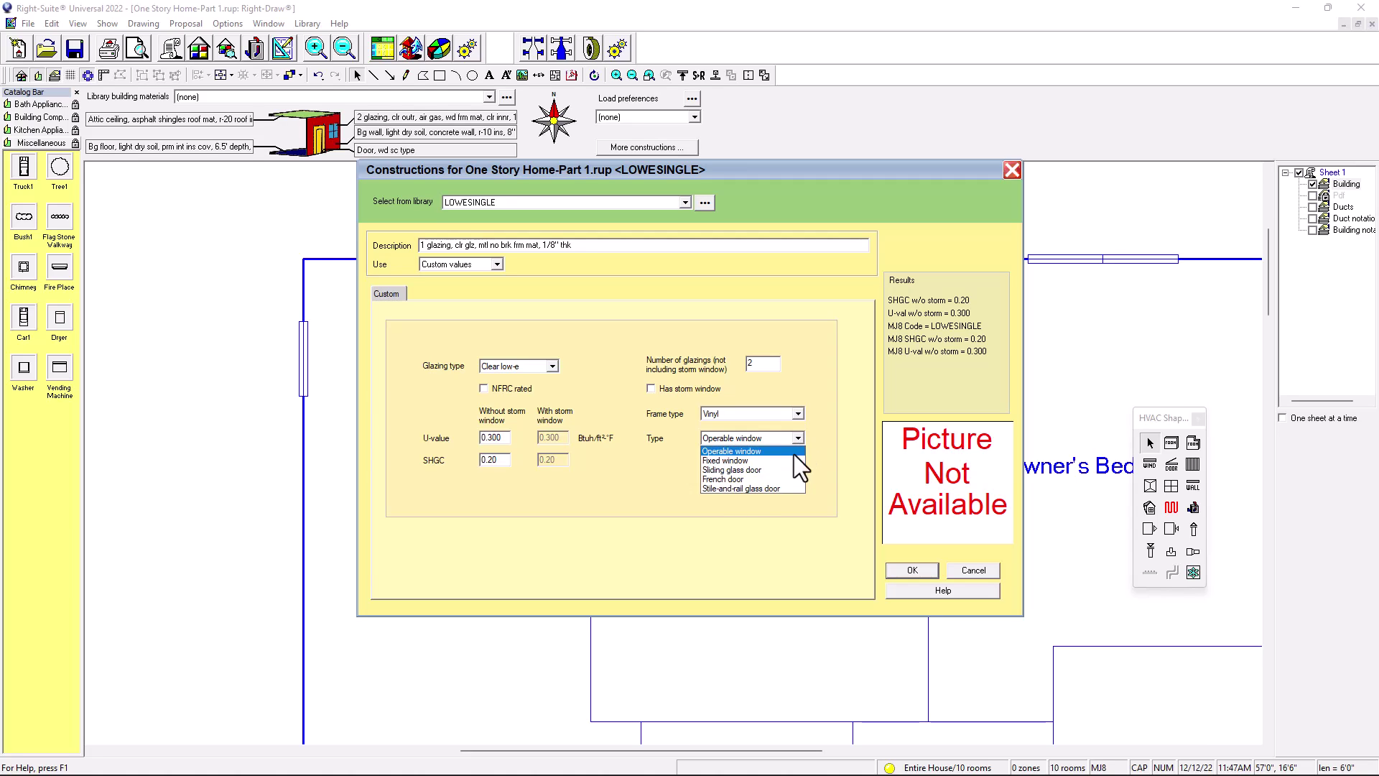
click(743, 470)
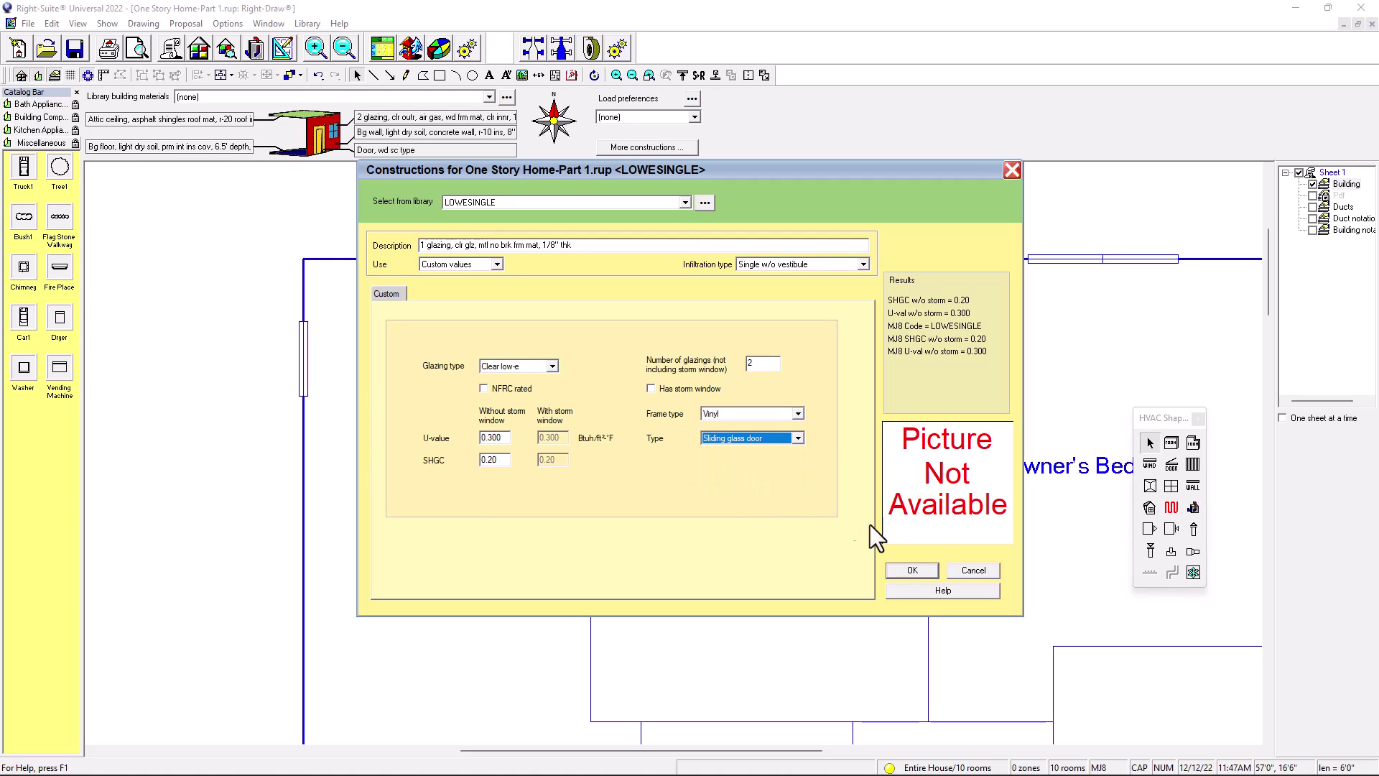
click(912, 569)
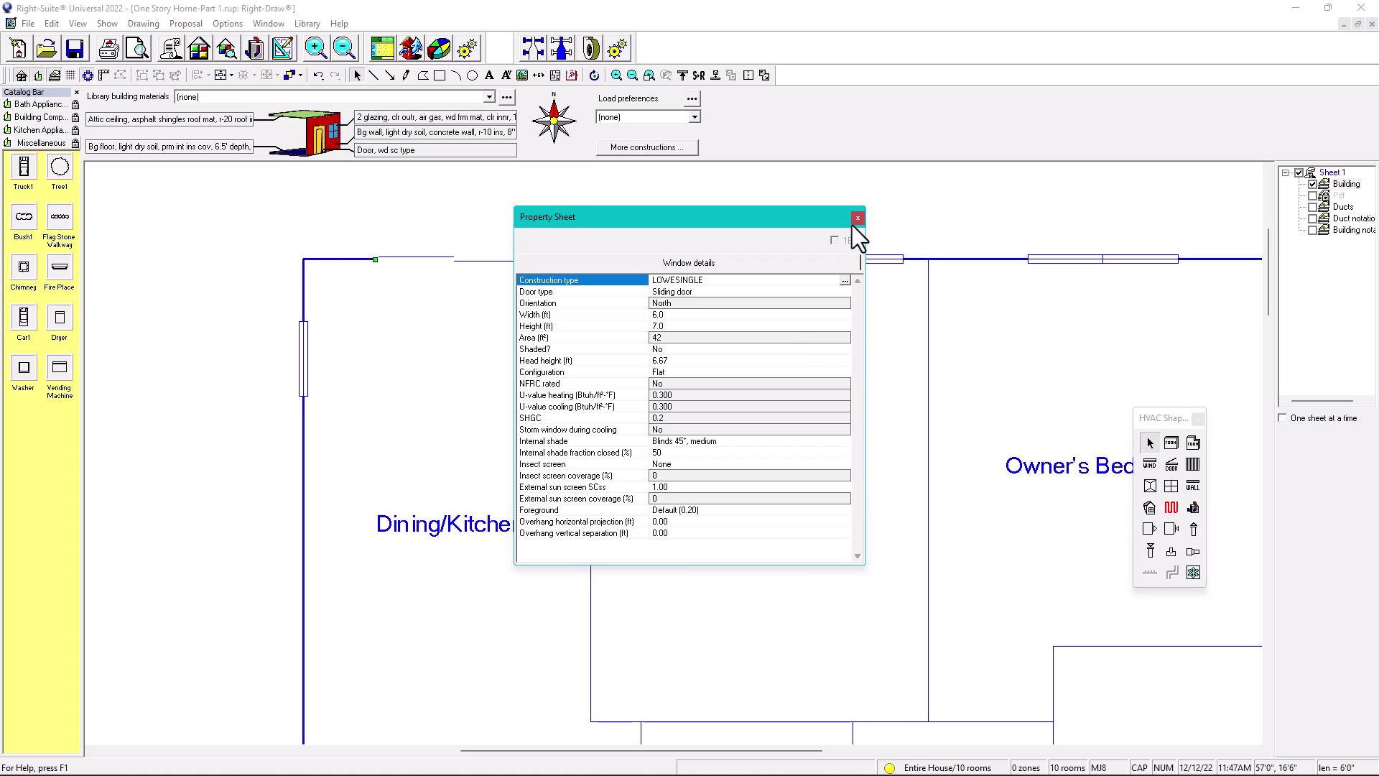
click(858, 217)
- Fit the whole house in view and select the 3'0" by 7'0" Foyer entry door
scroll(632, 289, down, 2)
scroll(516, 334, down, 5)
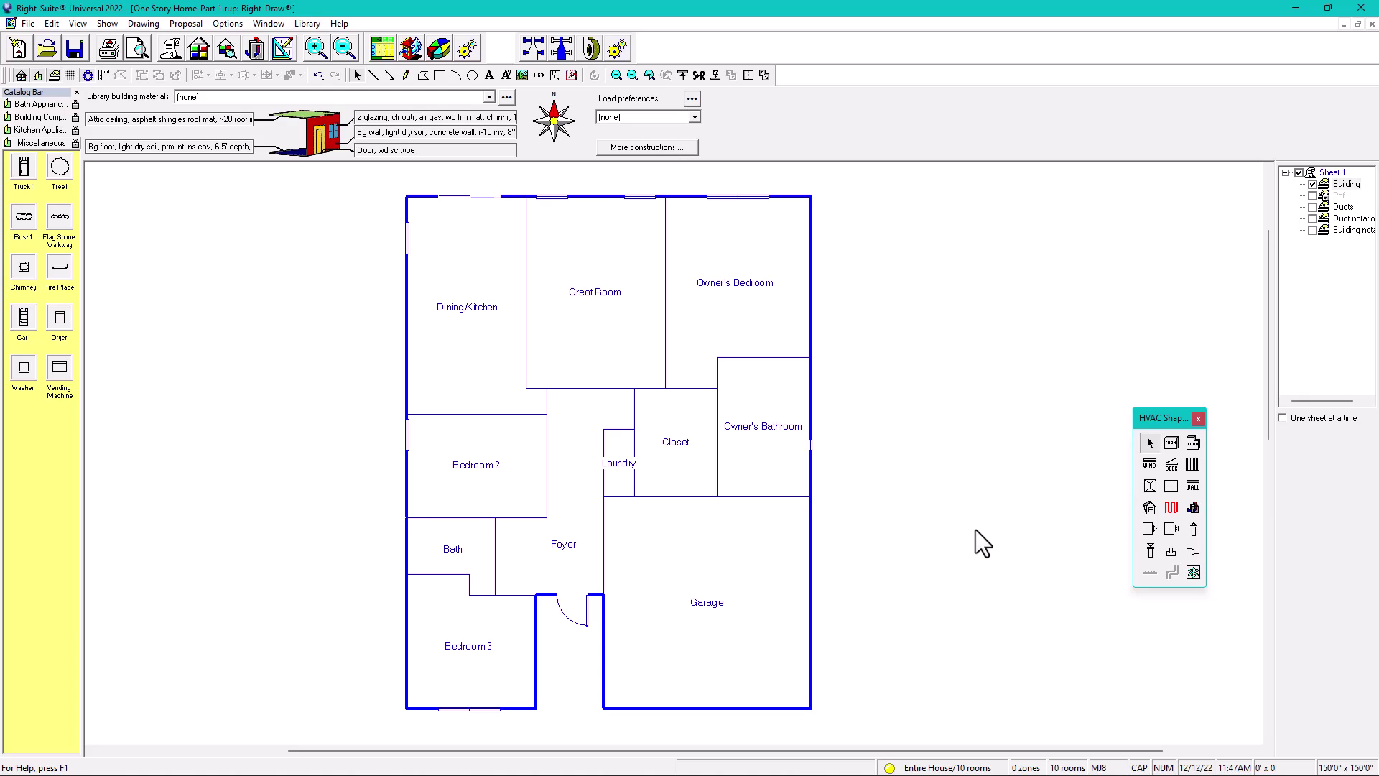
scroll(545, 602, up, 3)
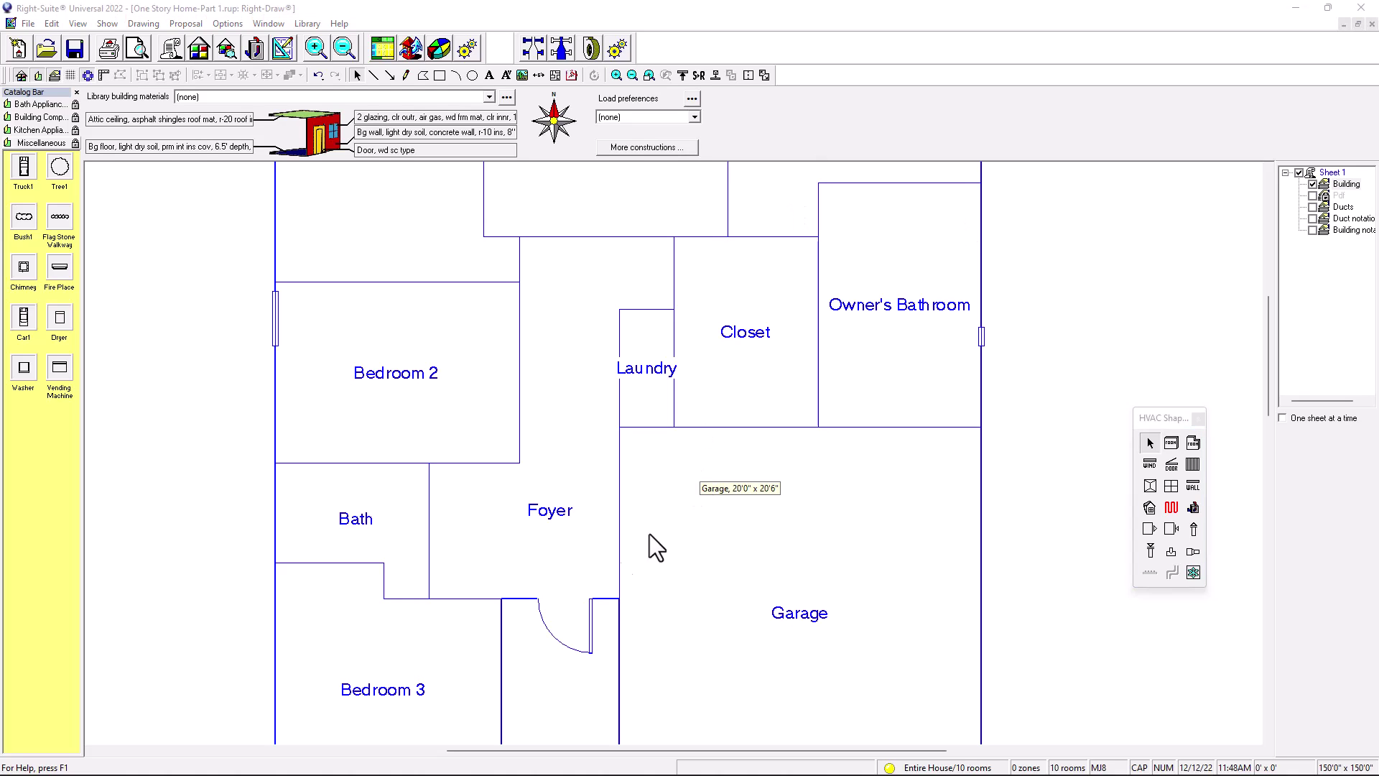
scroll(576, 603, down, 3)
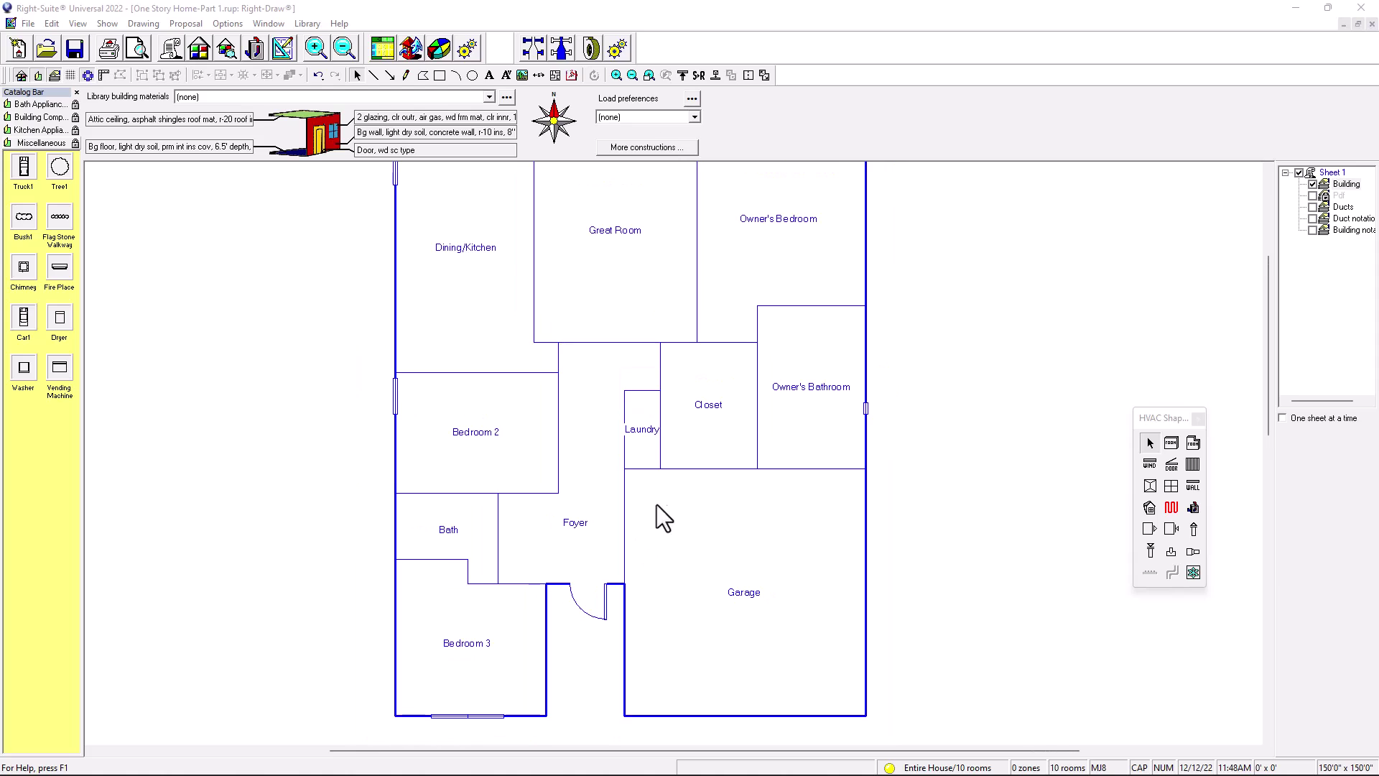
middle_drag(662, 523, 645, 479)
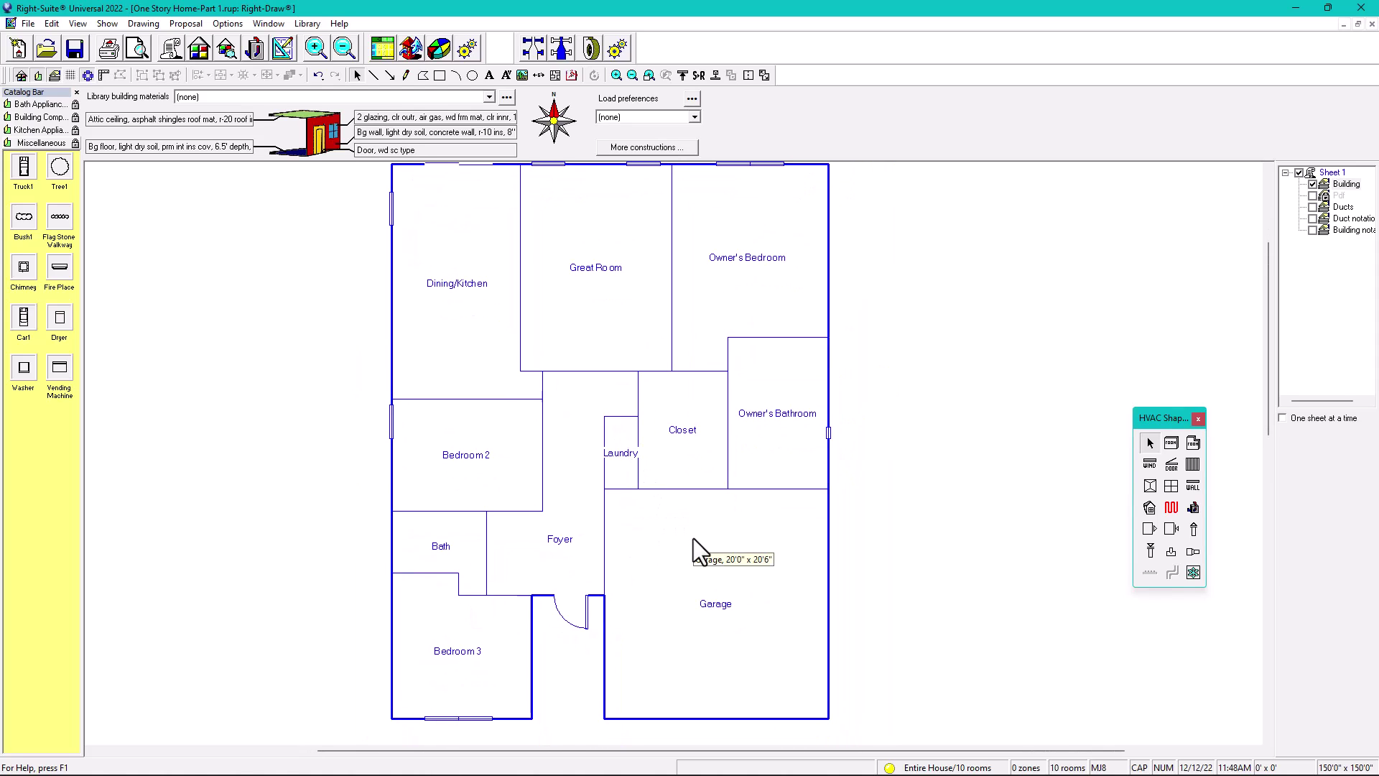
middle_drag(693, 539, 684, 503)
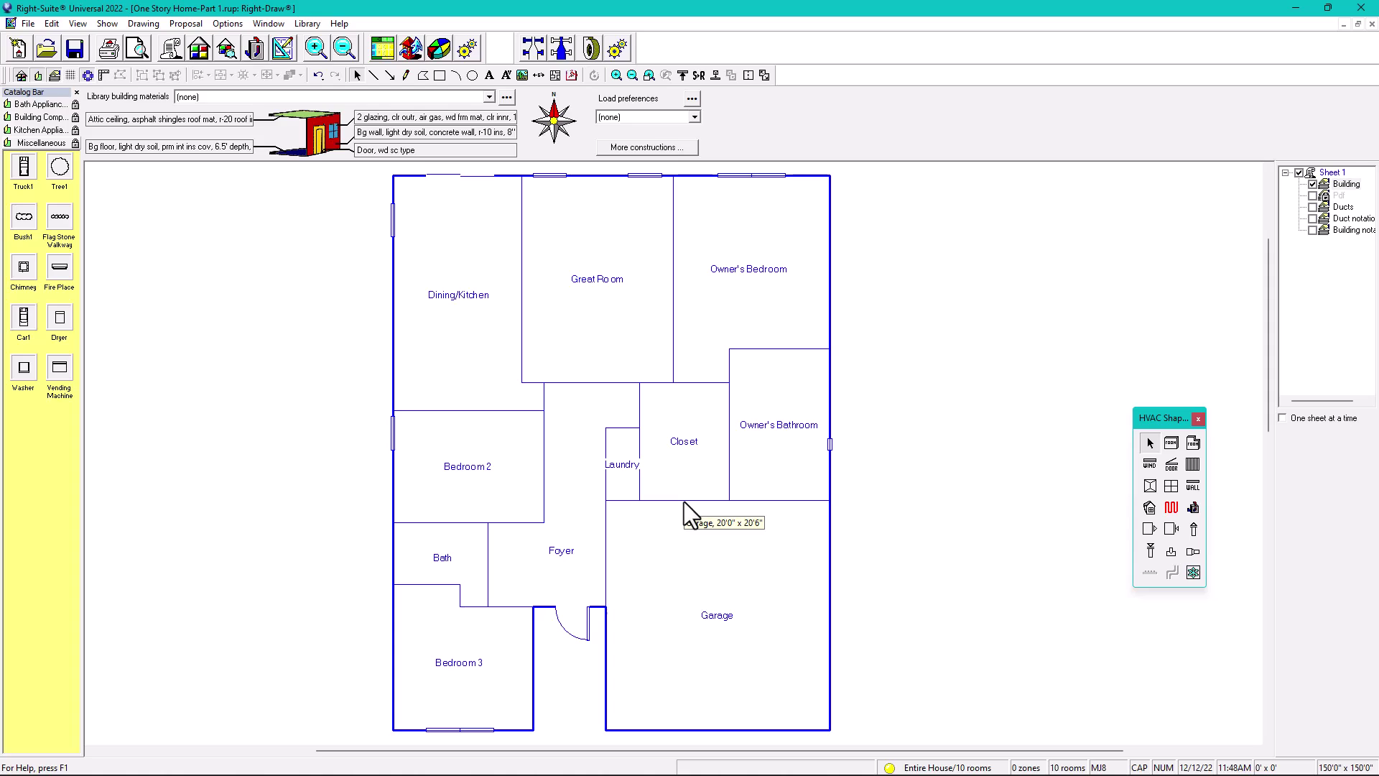
mouse_move(577, 605)
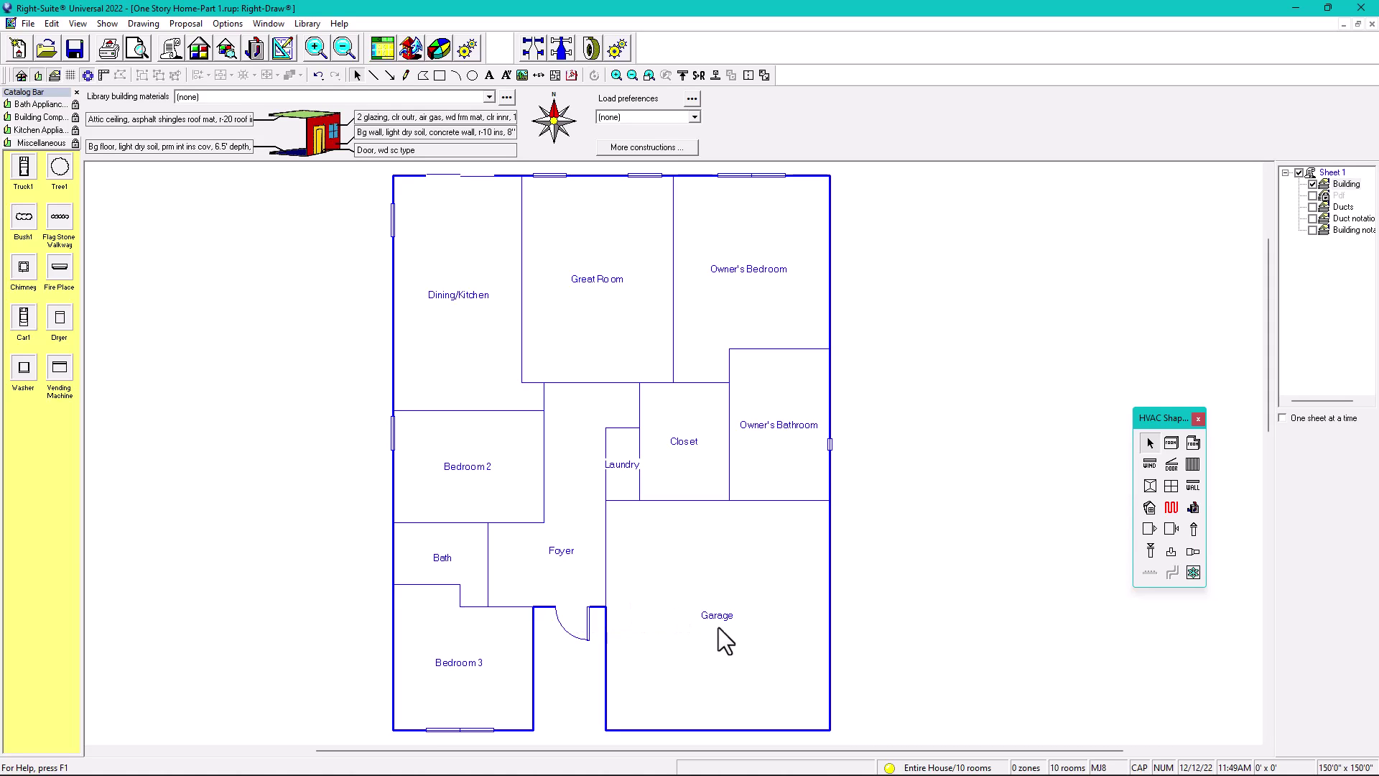
click(576, 609)
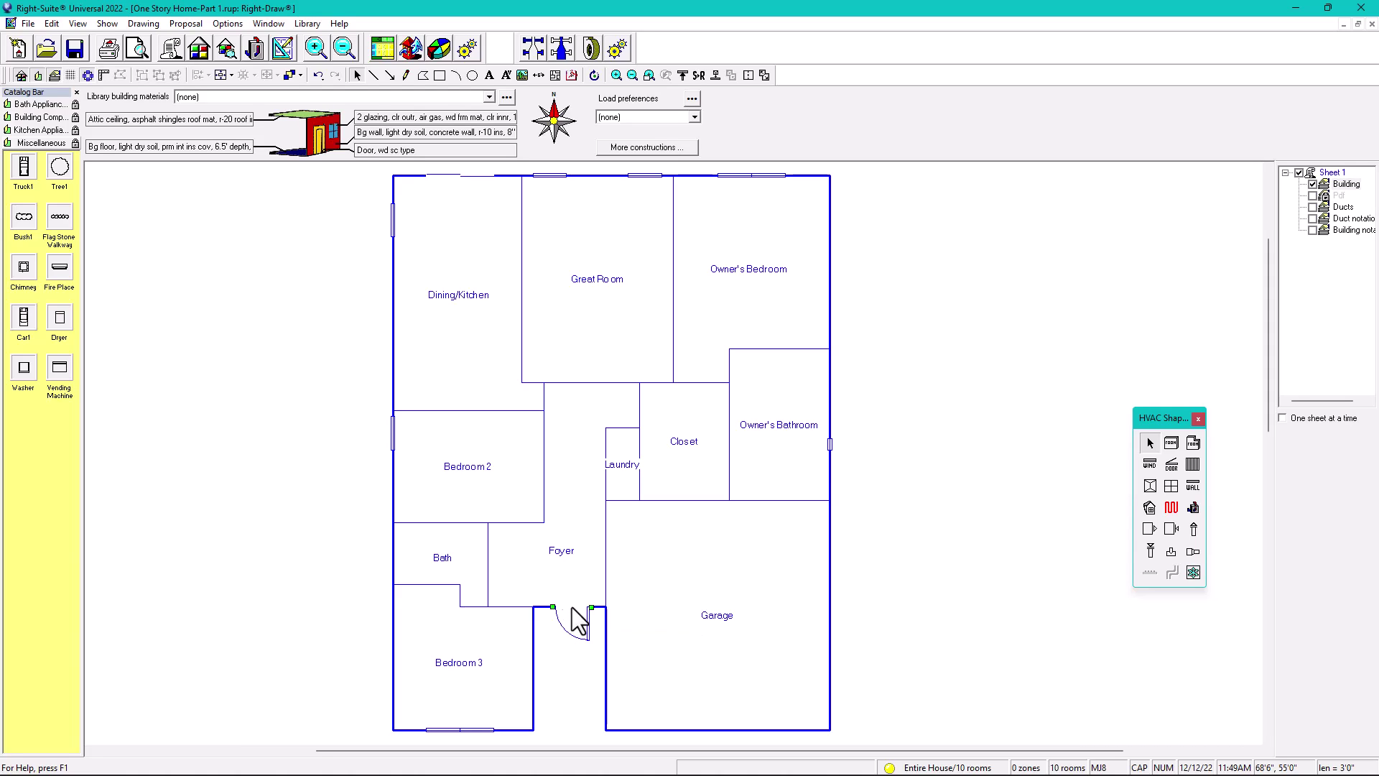
- Place a door in the Foyer/Garage wall, then check the Right-J room loads worksheet
click(606, 539)
click(924, 555)
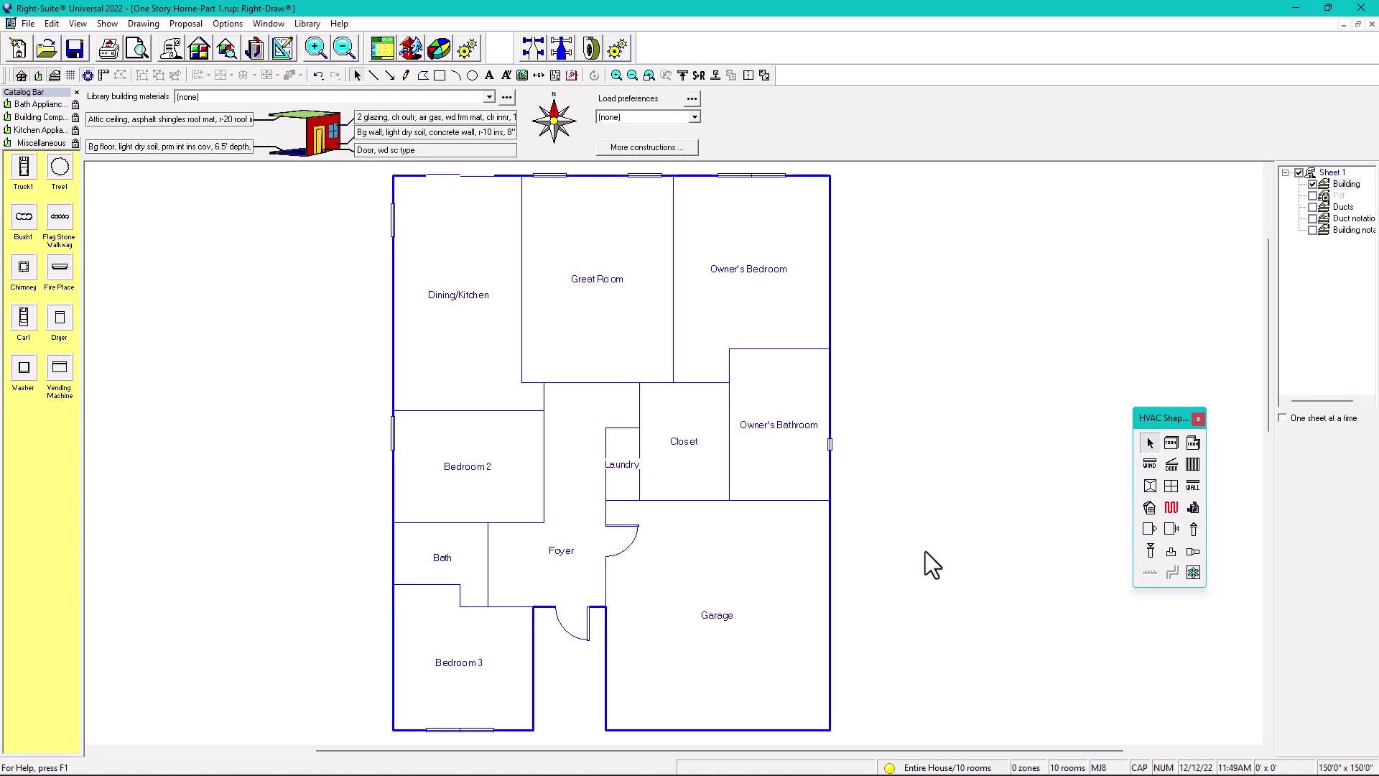
click(375, 46)
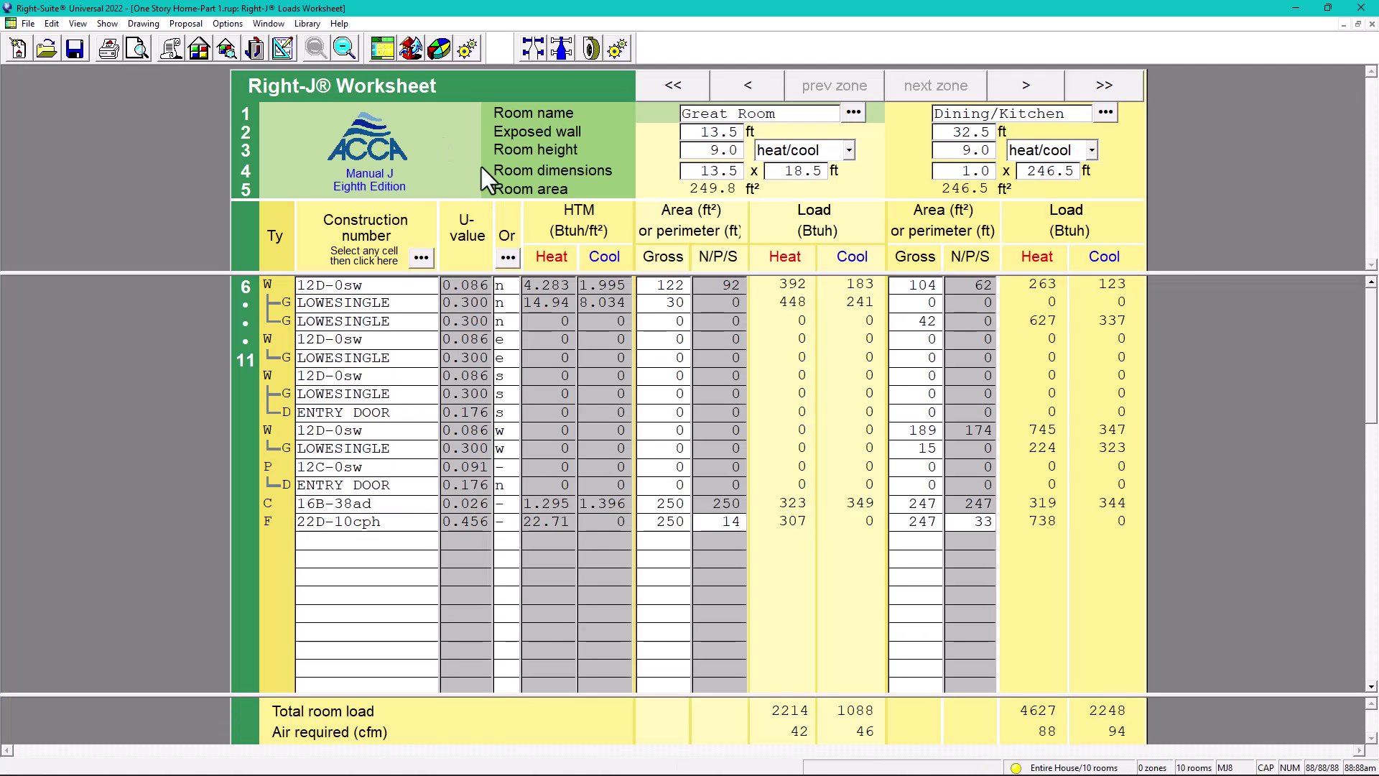
click(281, 46)
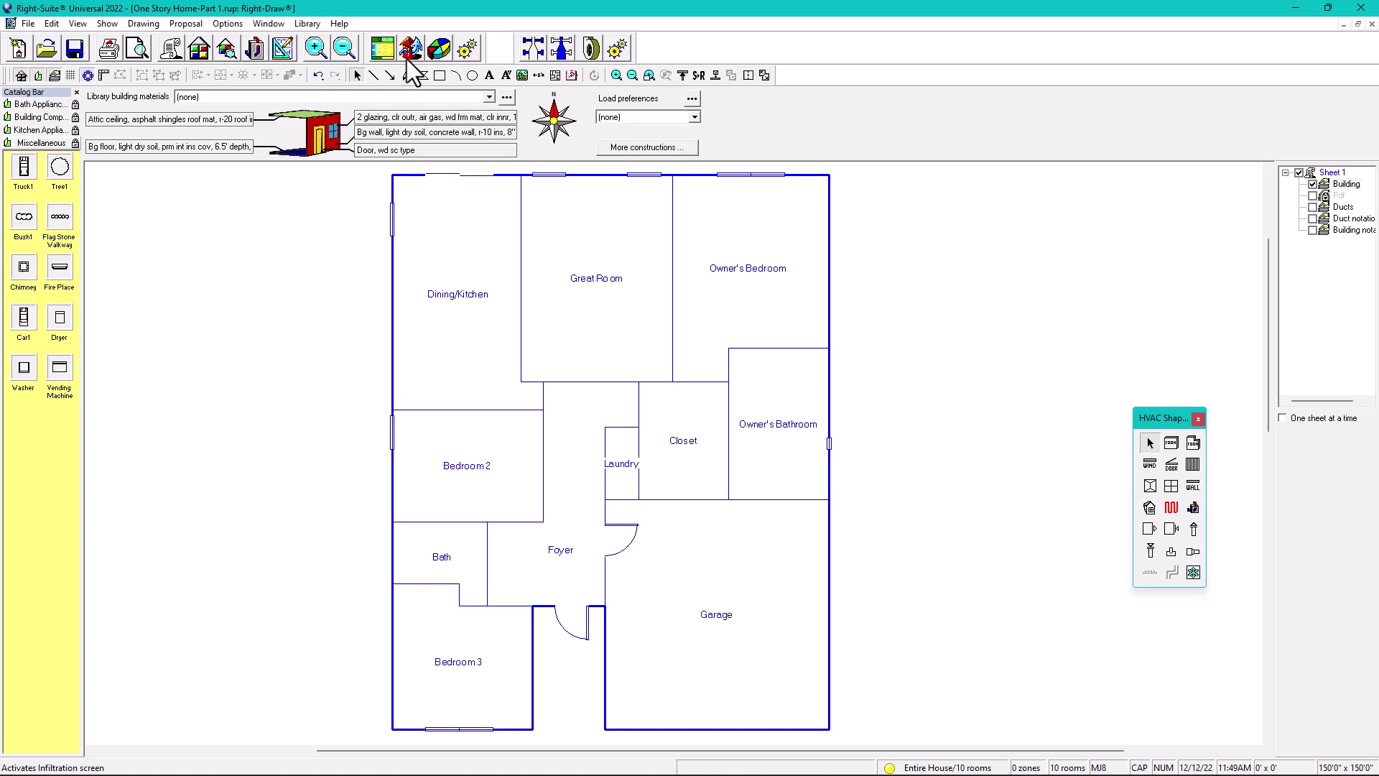